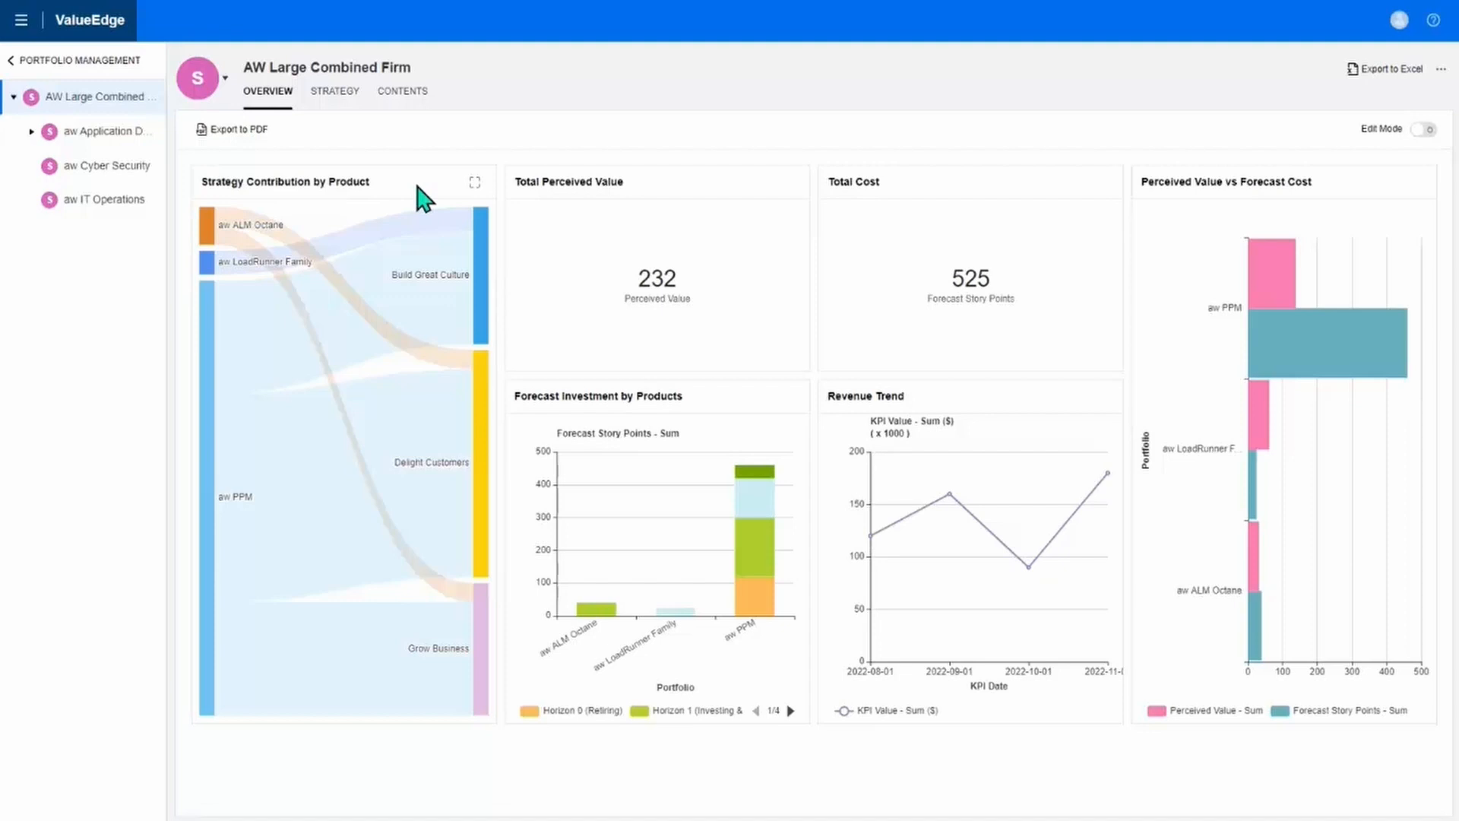
Step: Widen the portfolio tree and expand aw Application Delivery and its aw App Dev branch
mouse_move(164, 256)
drag(164, 256, 253, 253)
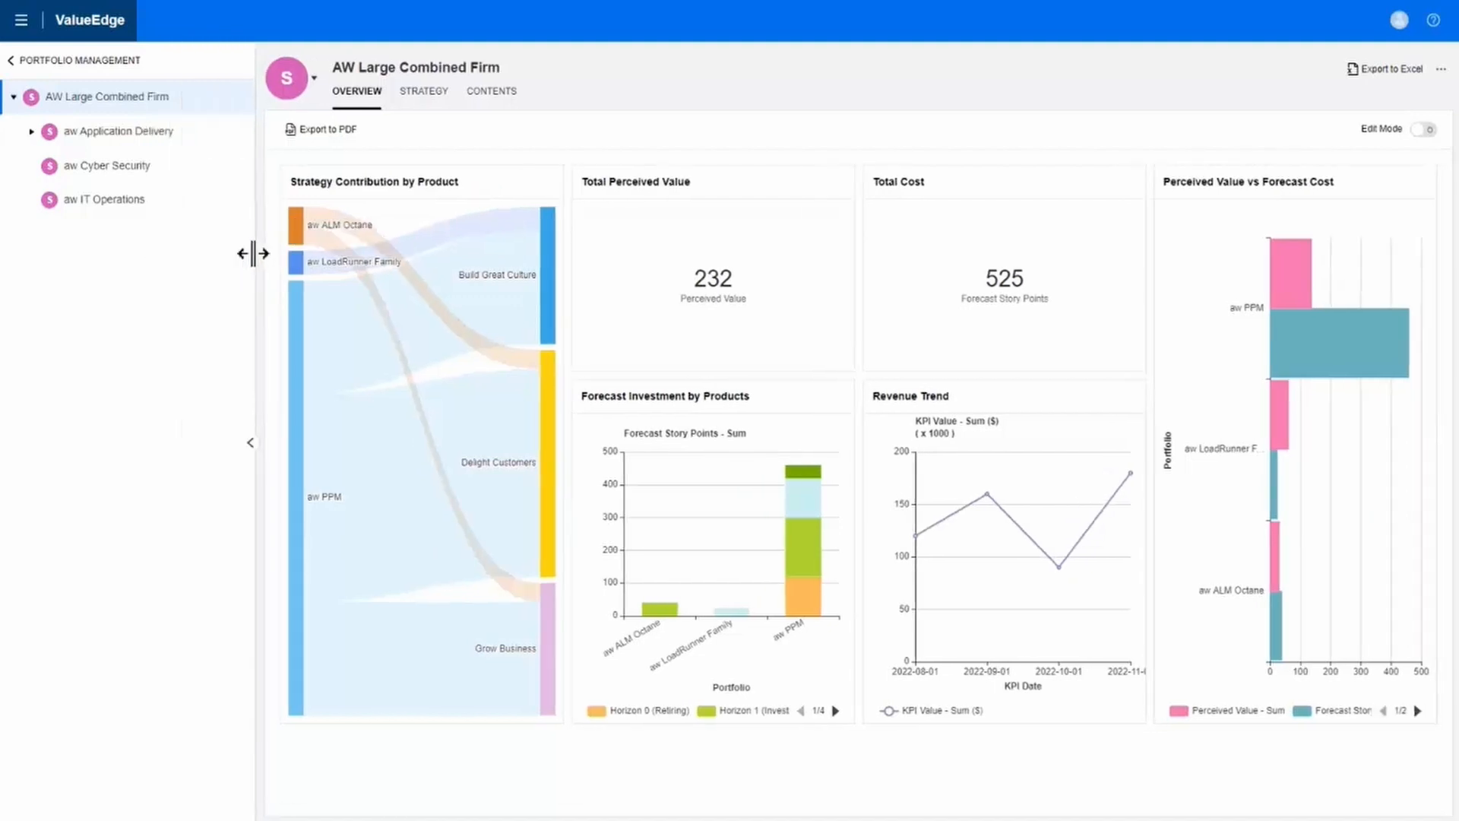
click(31, 132)
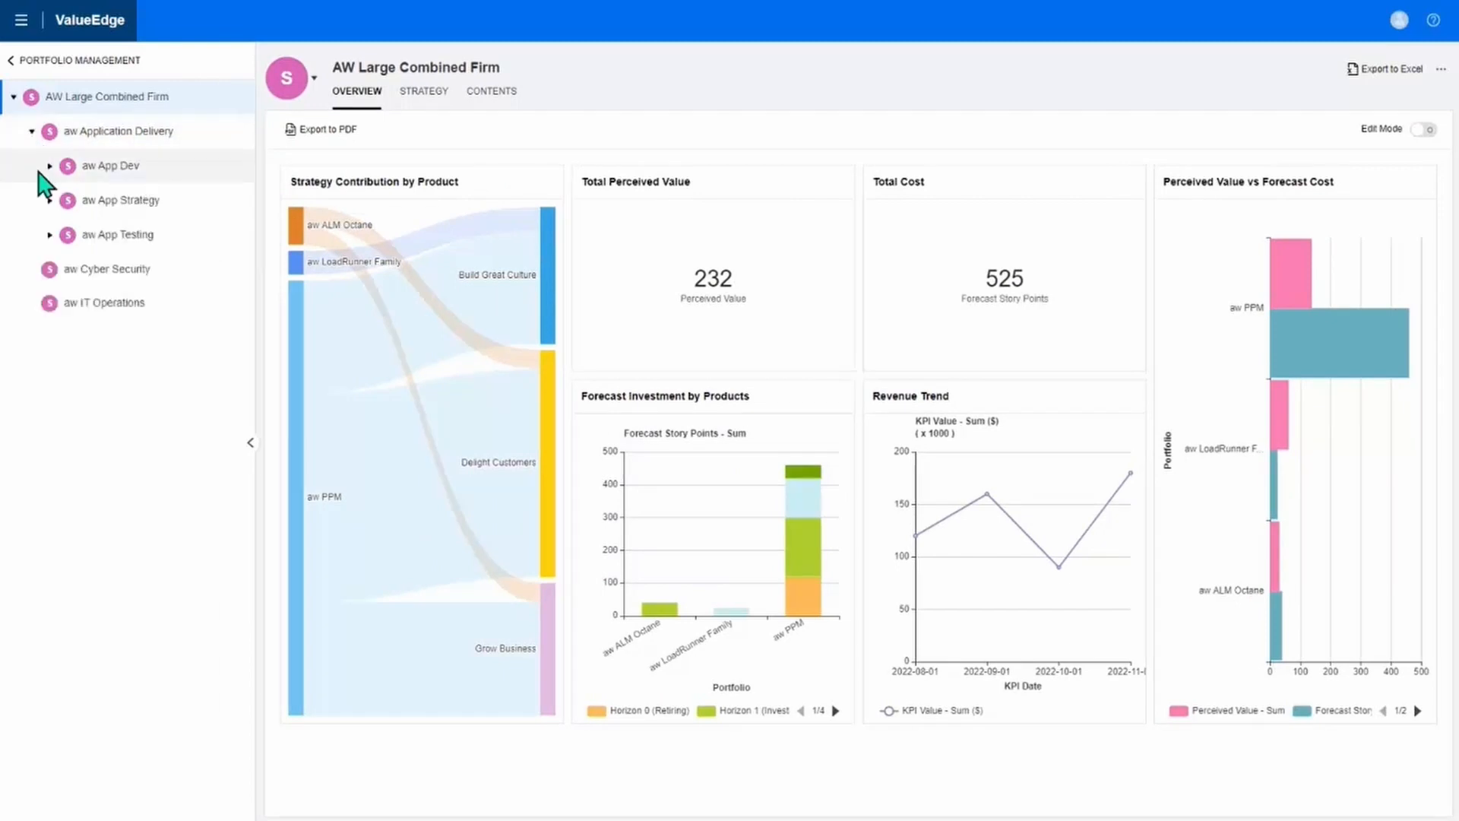
click(49, 166)
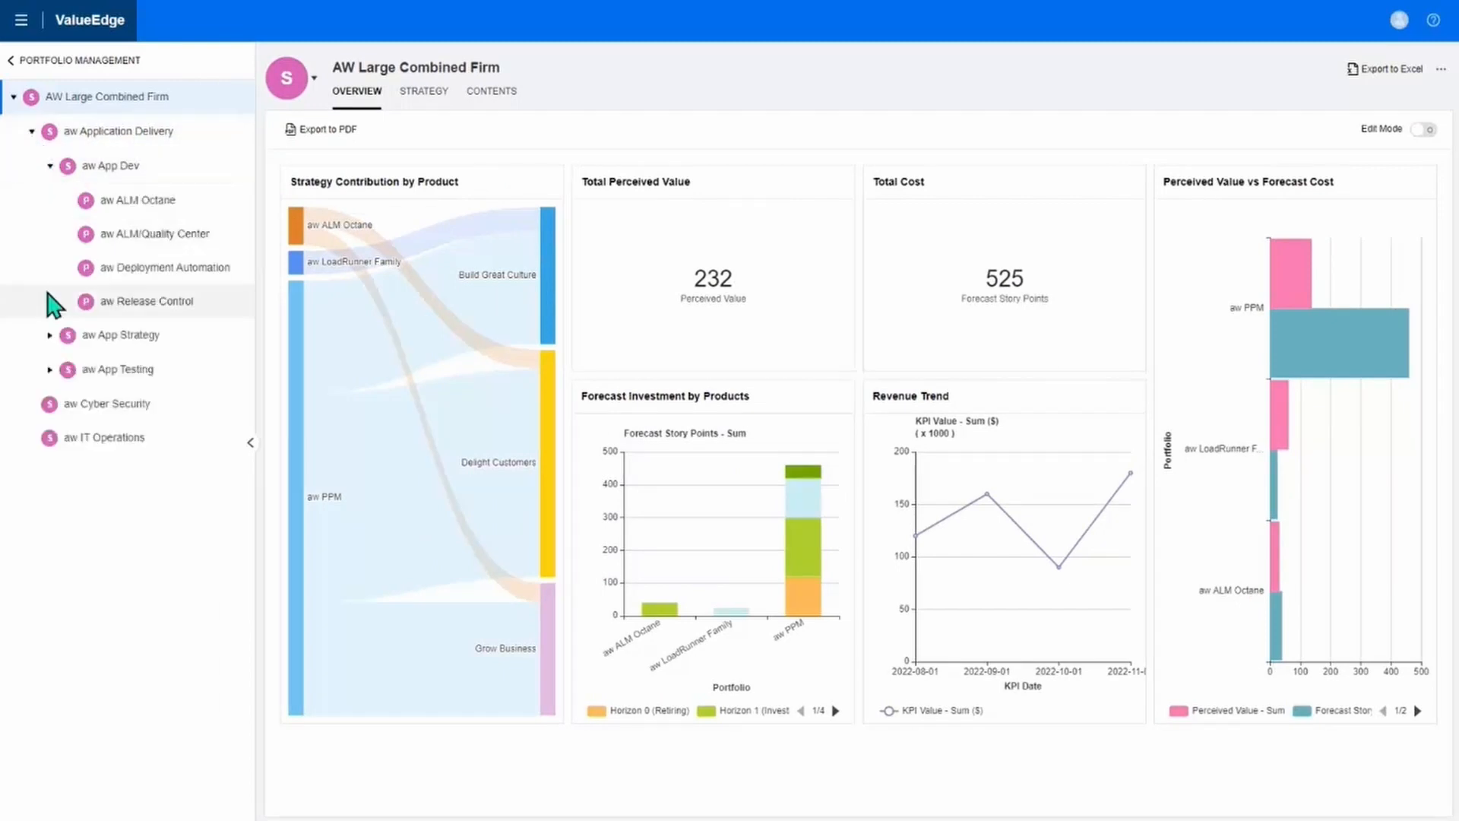
Step: View the overview dashboards of the aw App Dev portfolio and the aw PPM product under aw App Strategy
click(105, 171)
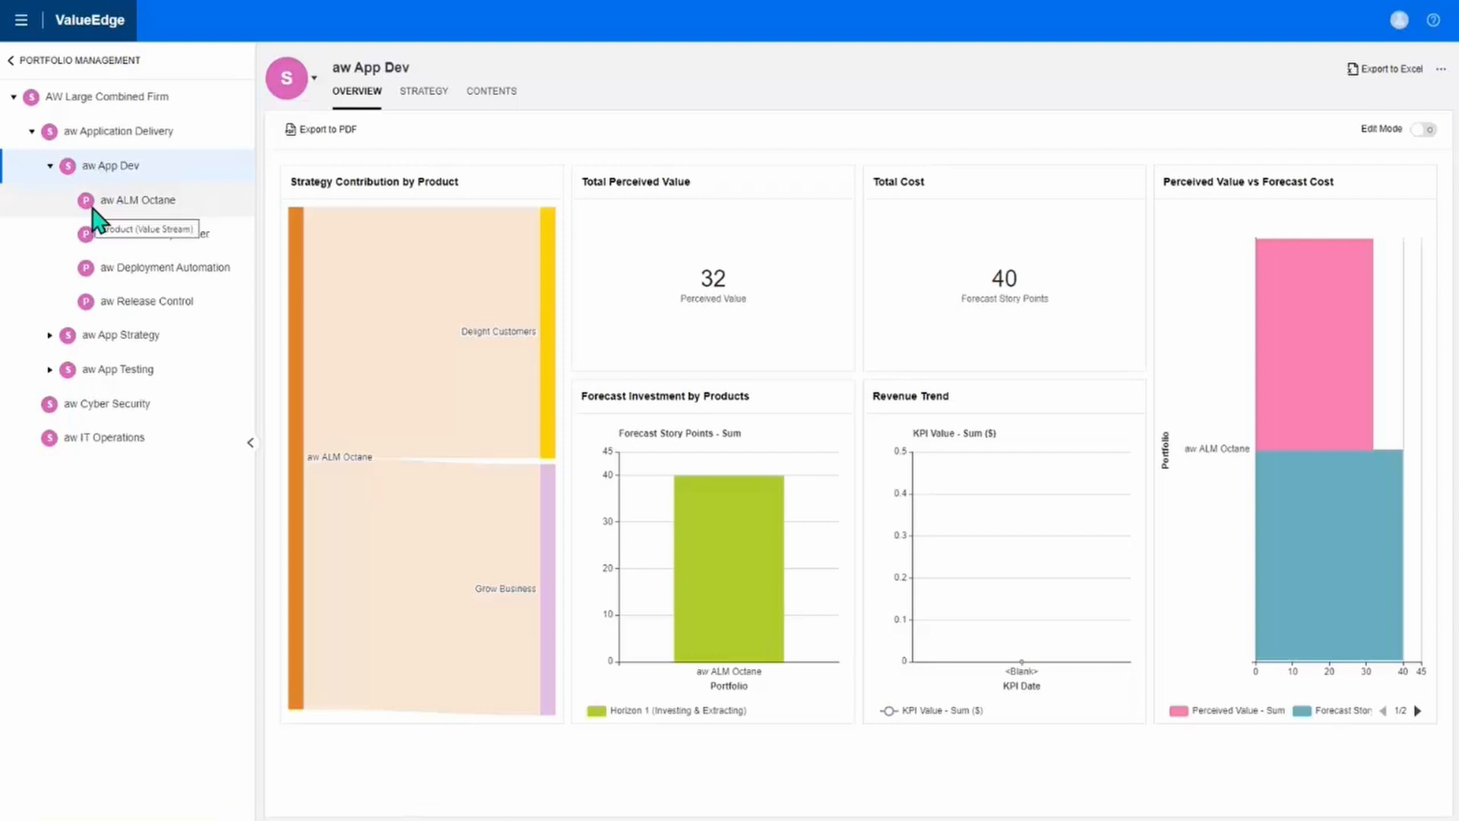
click(49, 335)
click(128, 378)
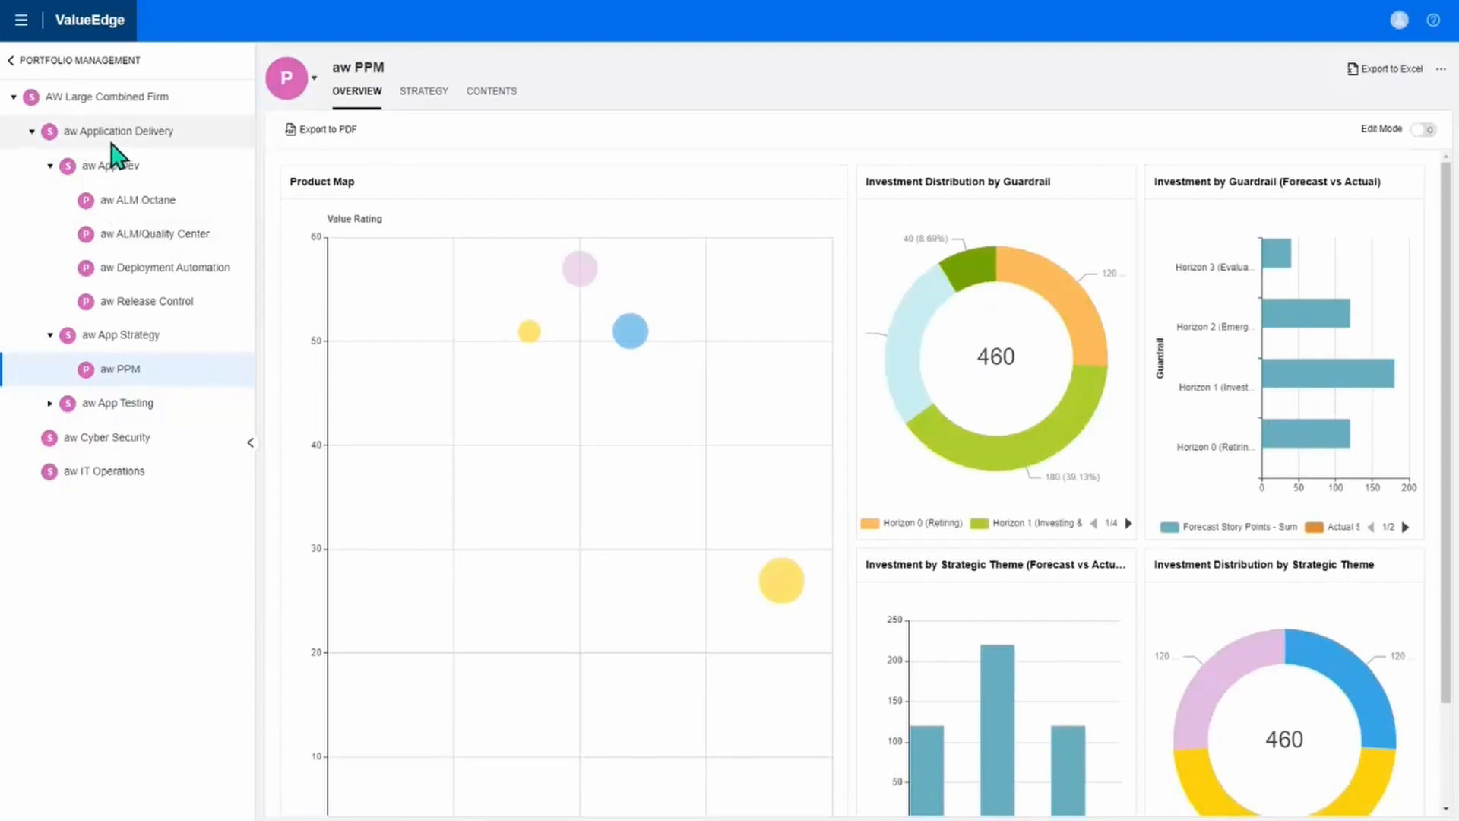
Step: Enlarge AW Large Combined Firm's Strategy Contribution by Product chart in its own window, examine the product and theme flows, and close it
click(112, 112)
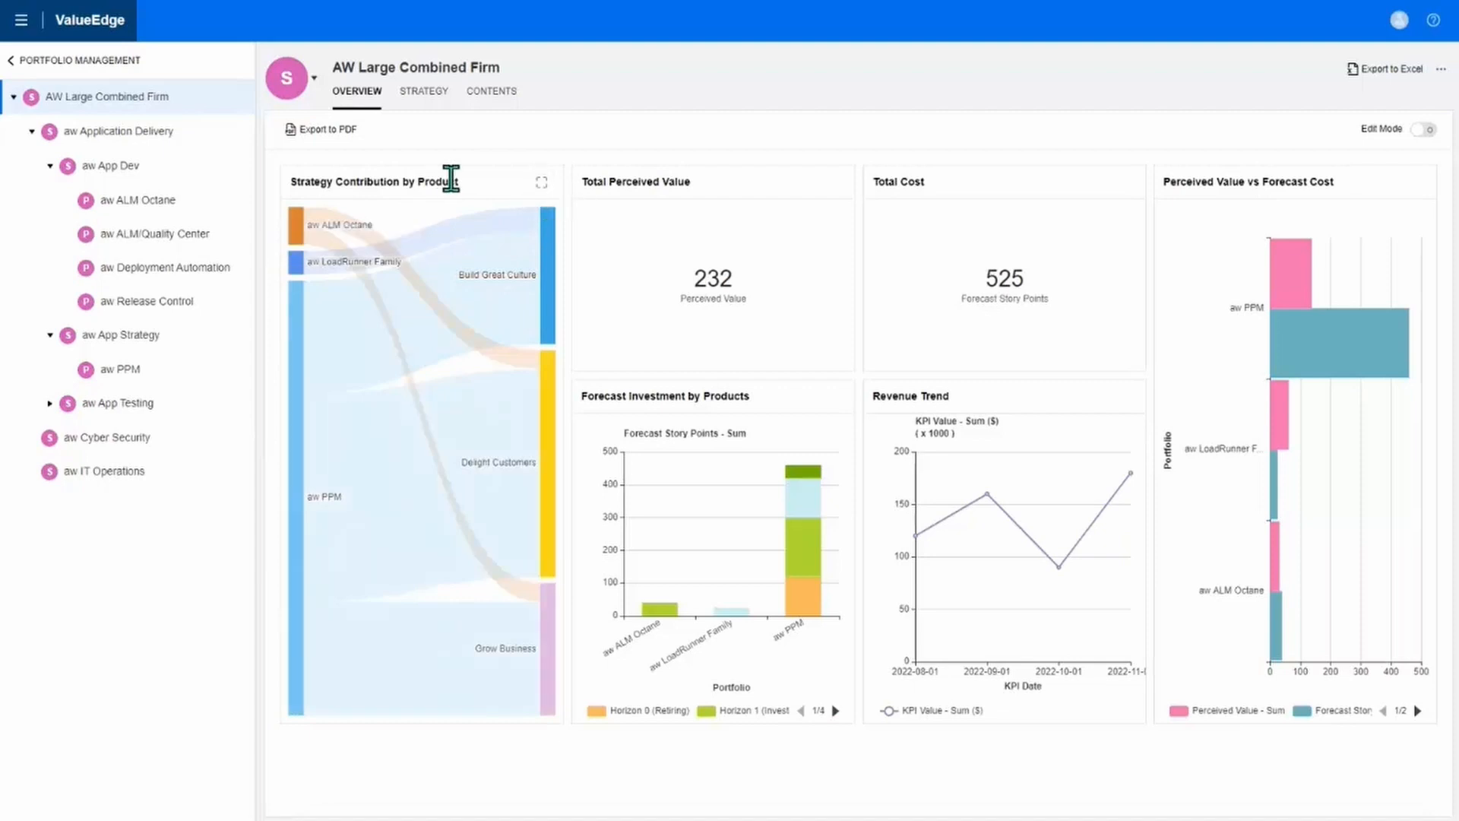
click(542, 183)
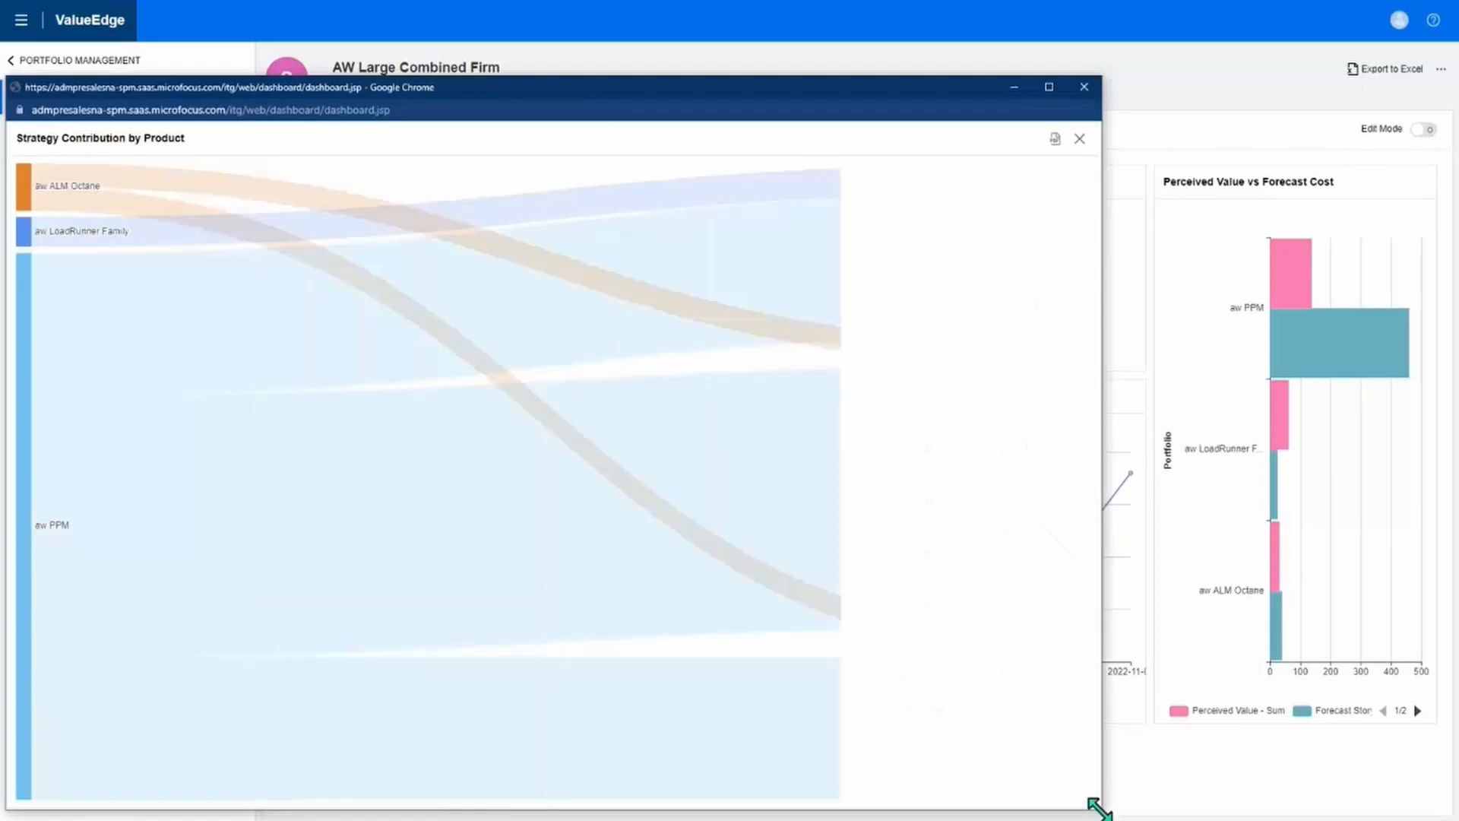
drag(1099, 807, 915, 700)
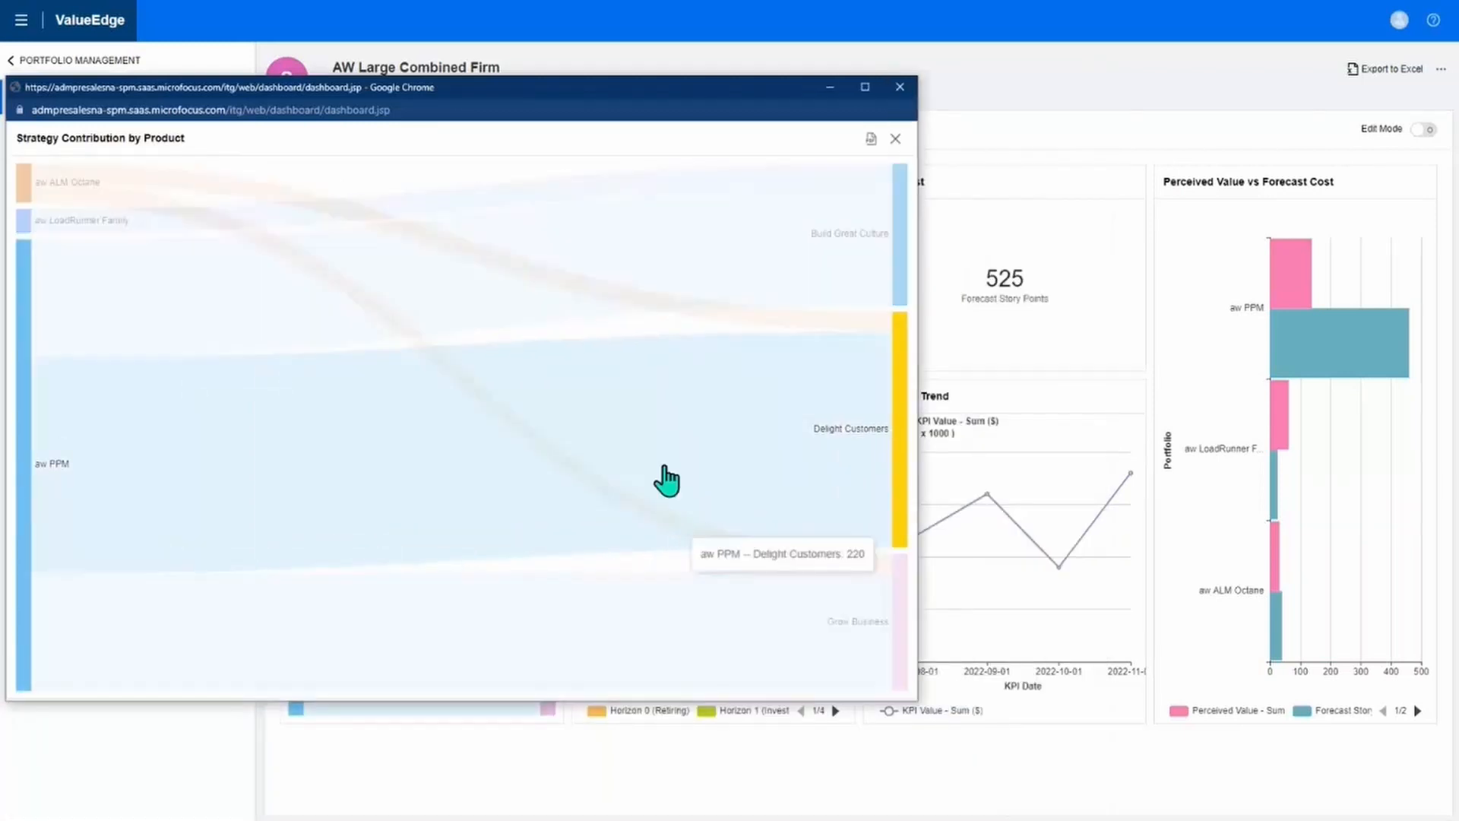
mouse_move(26, 176)
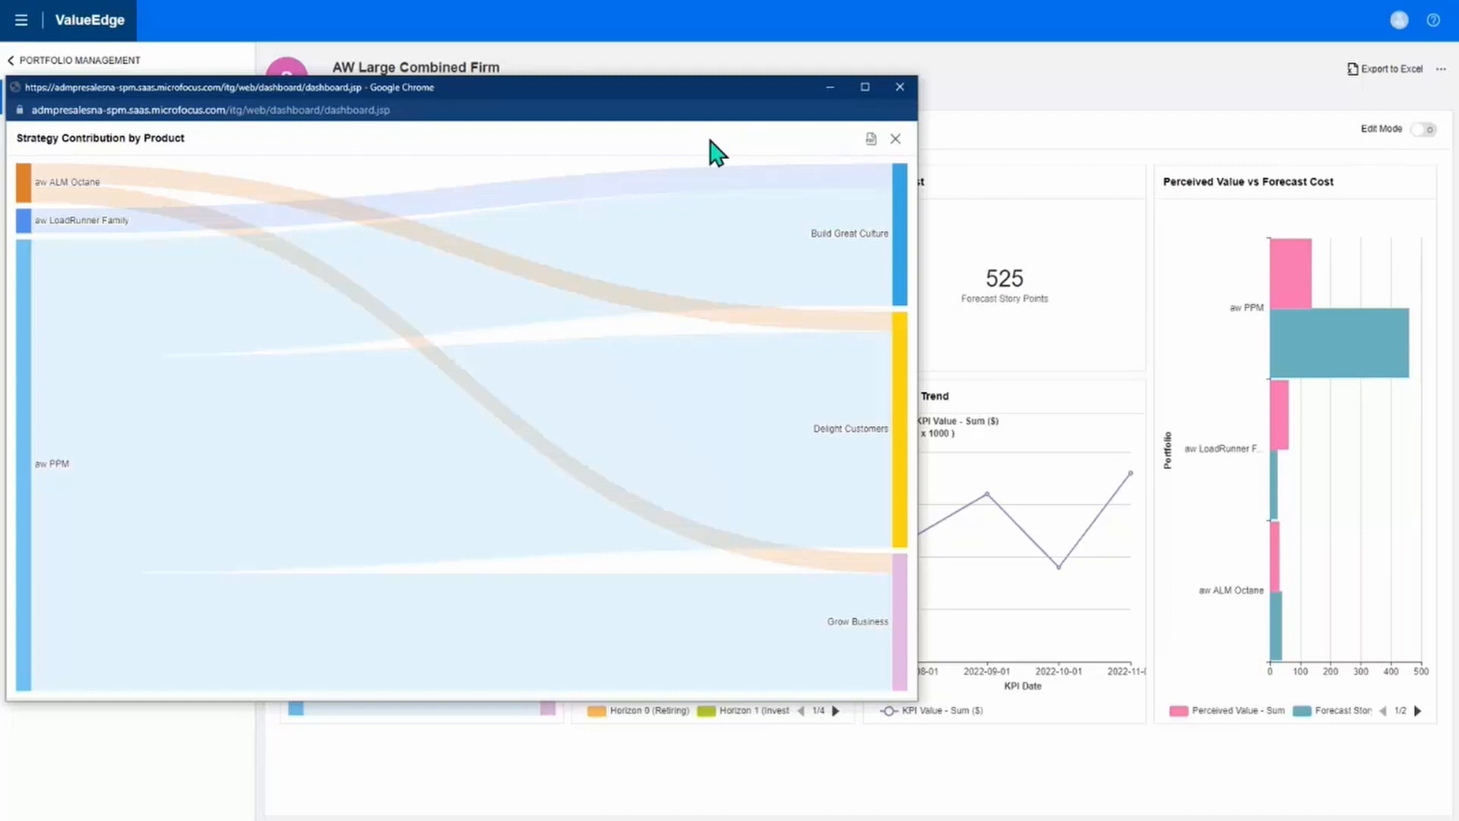
mouse_move(64, 196)
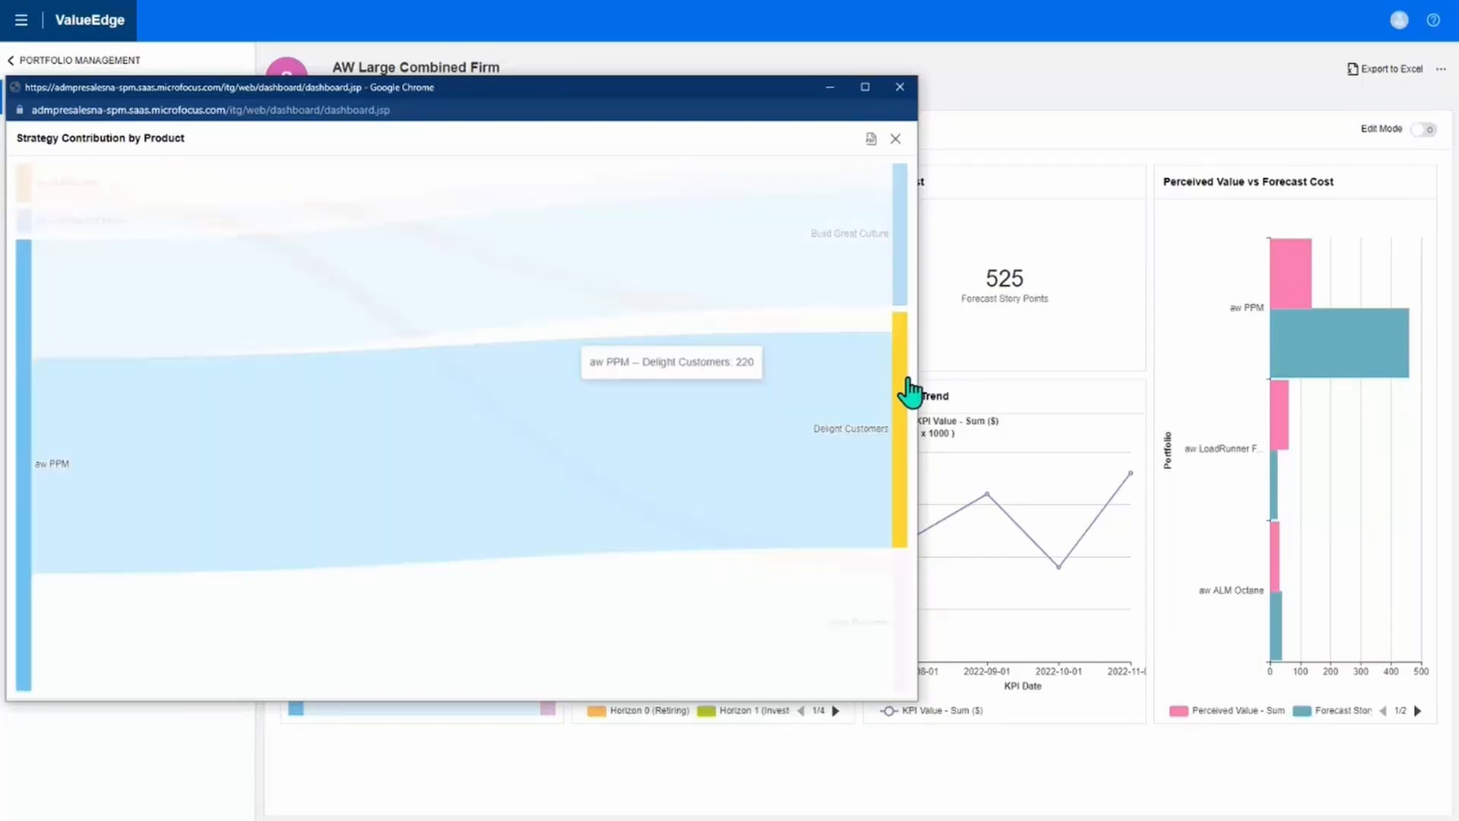
mouse_move(898, 415)
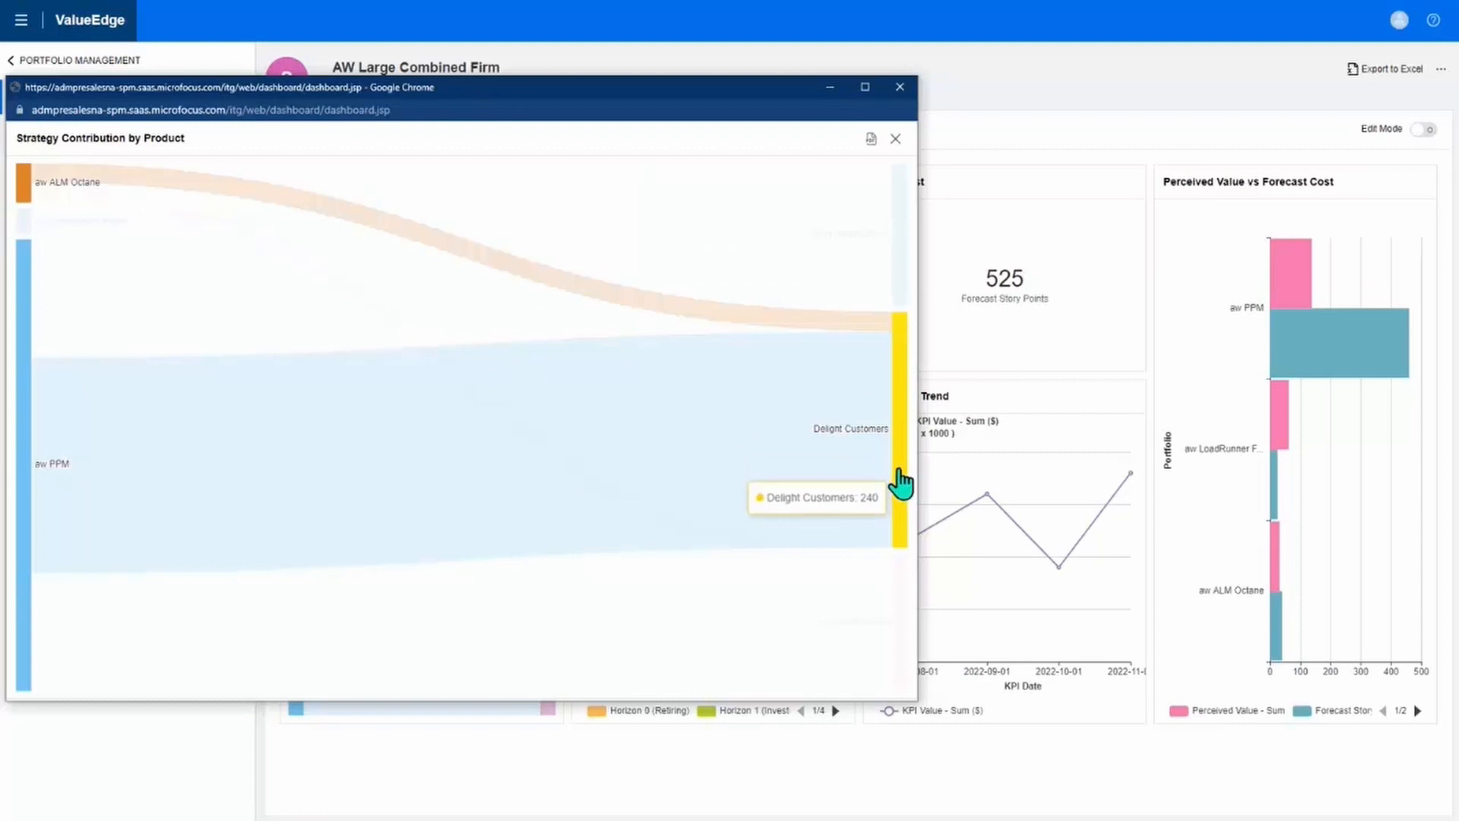
mouse_move(901, 602)
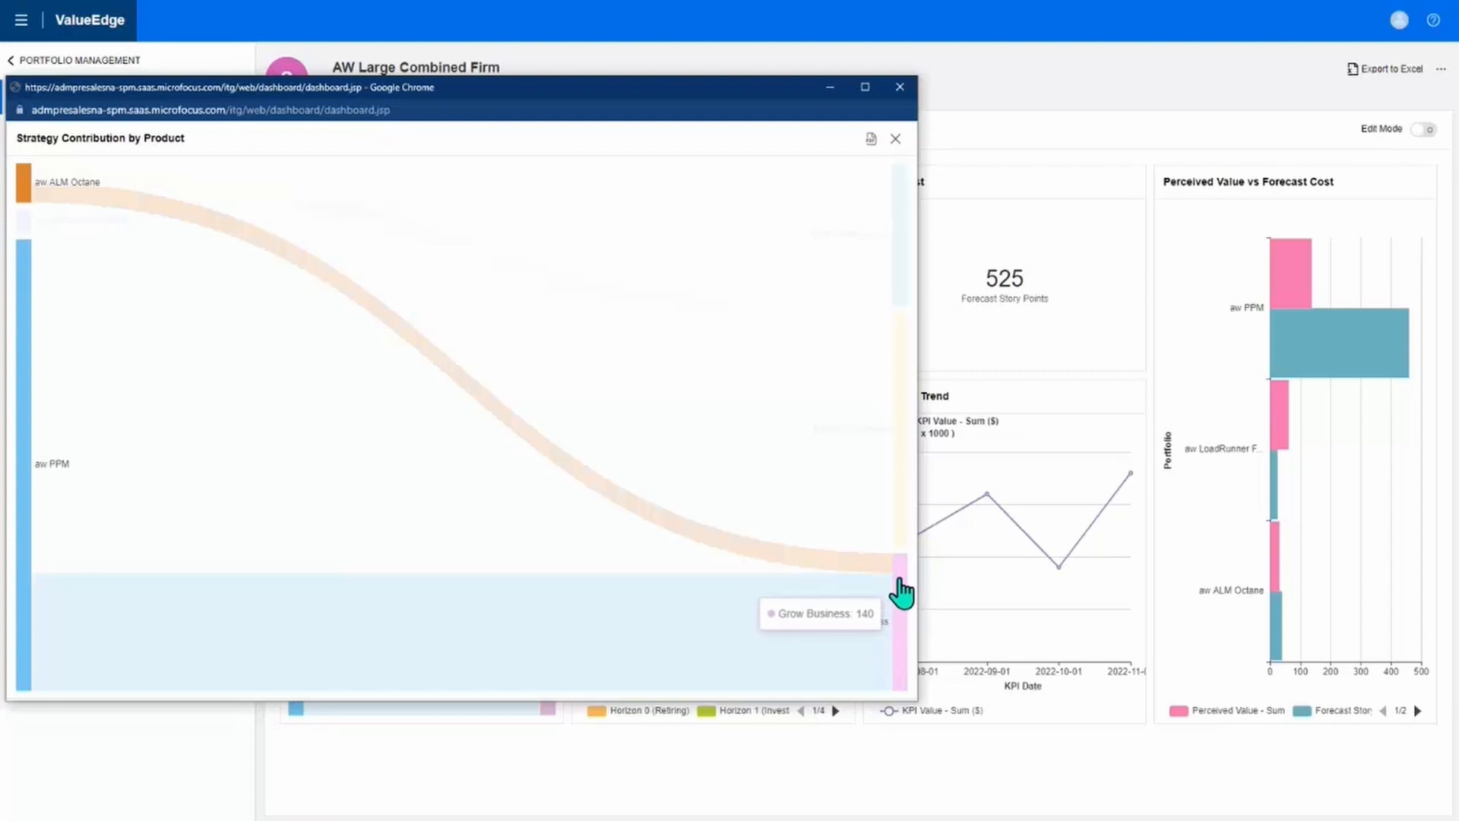
mouse_move(781, 403)
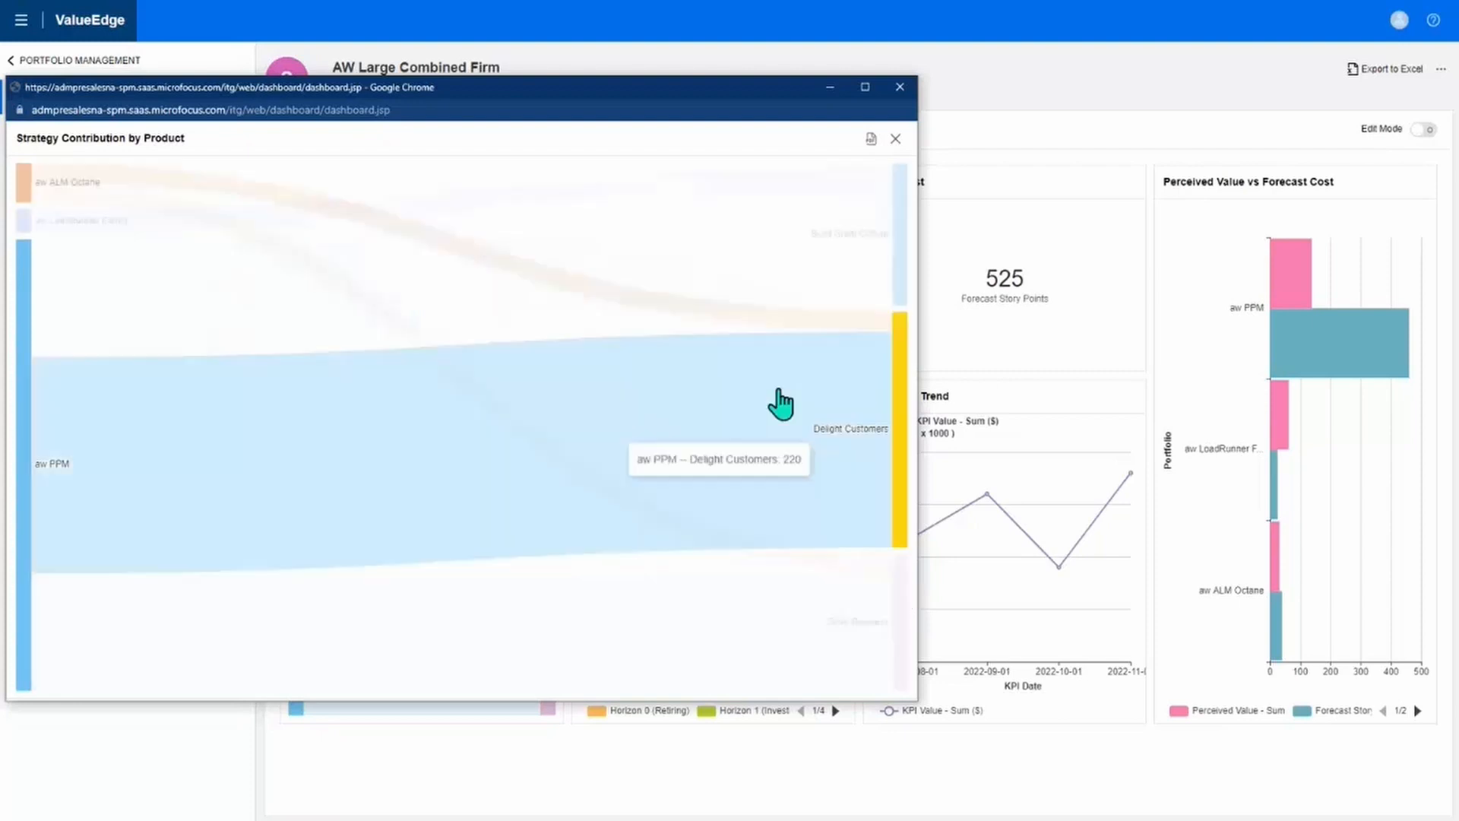
click(900, 89)
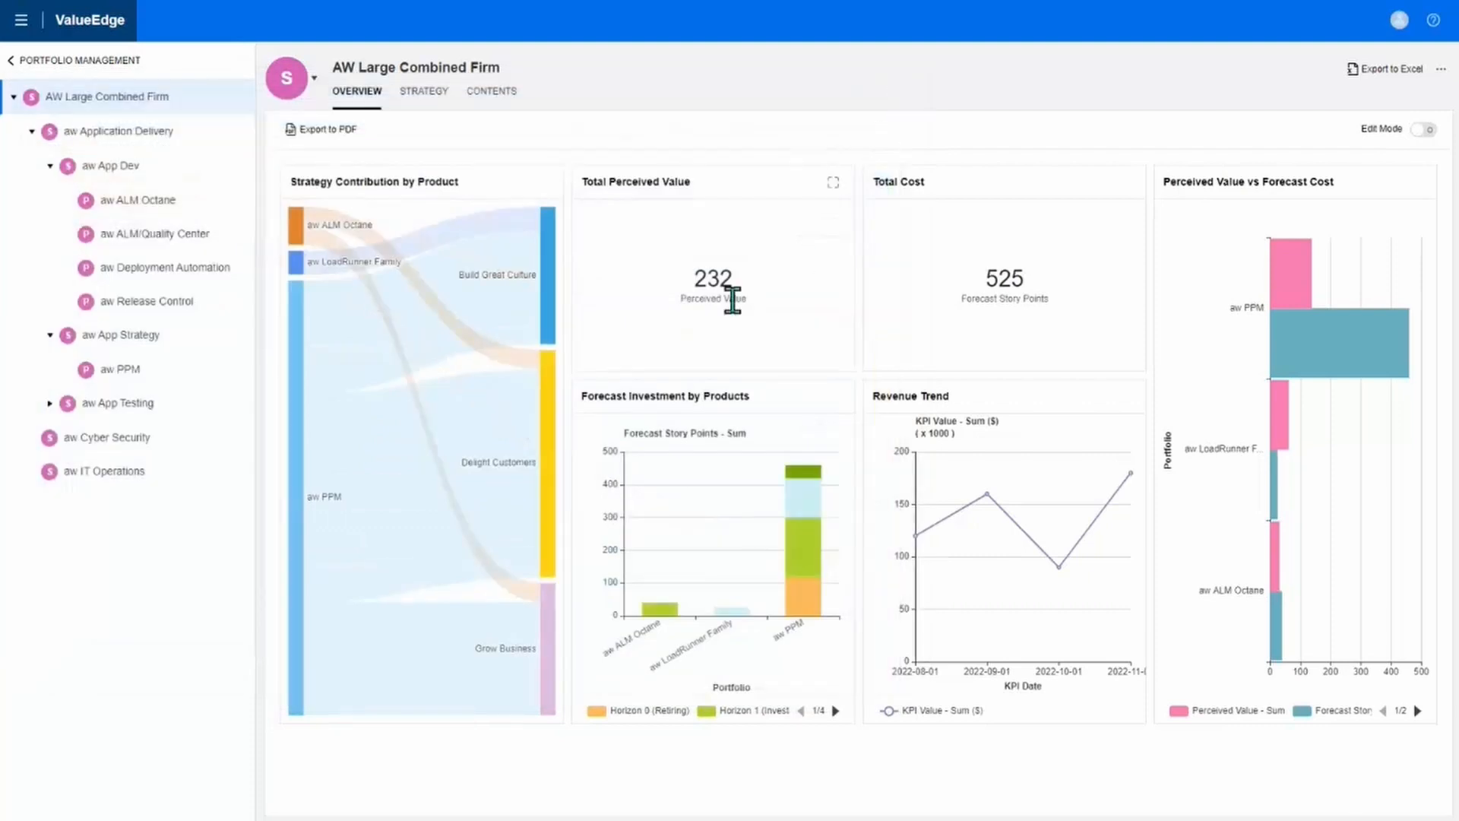
Step: Open the aw PPM product's overview and reduce the page zoom so that all its charts fit
double_click(990, 278)
click(729, 278)
click(126, 374)
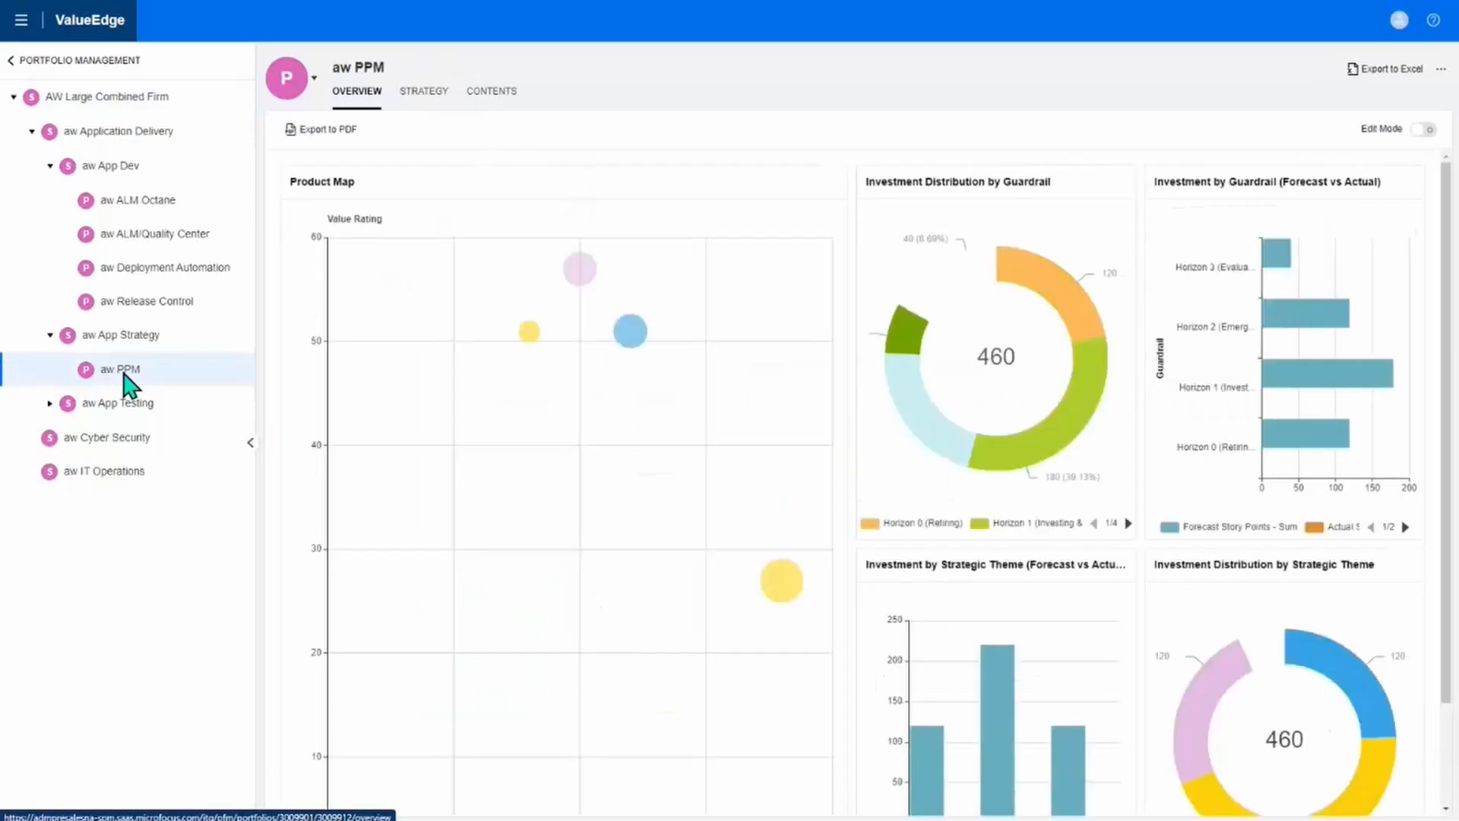
scroll(536, 471, down, 3)
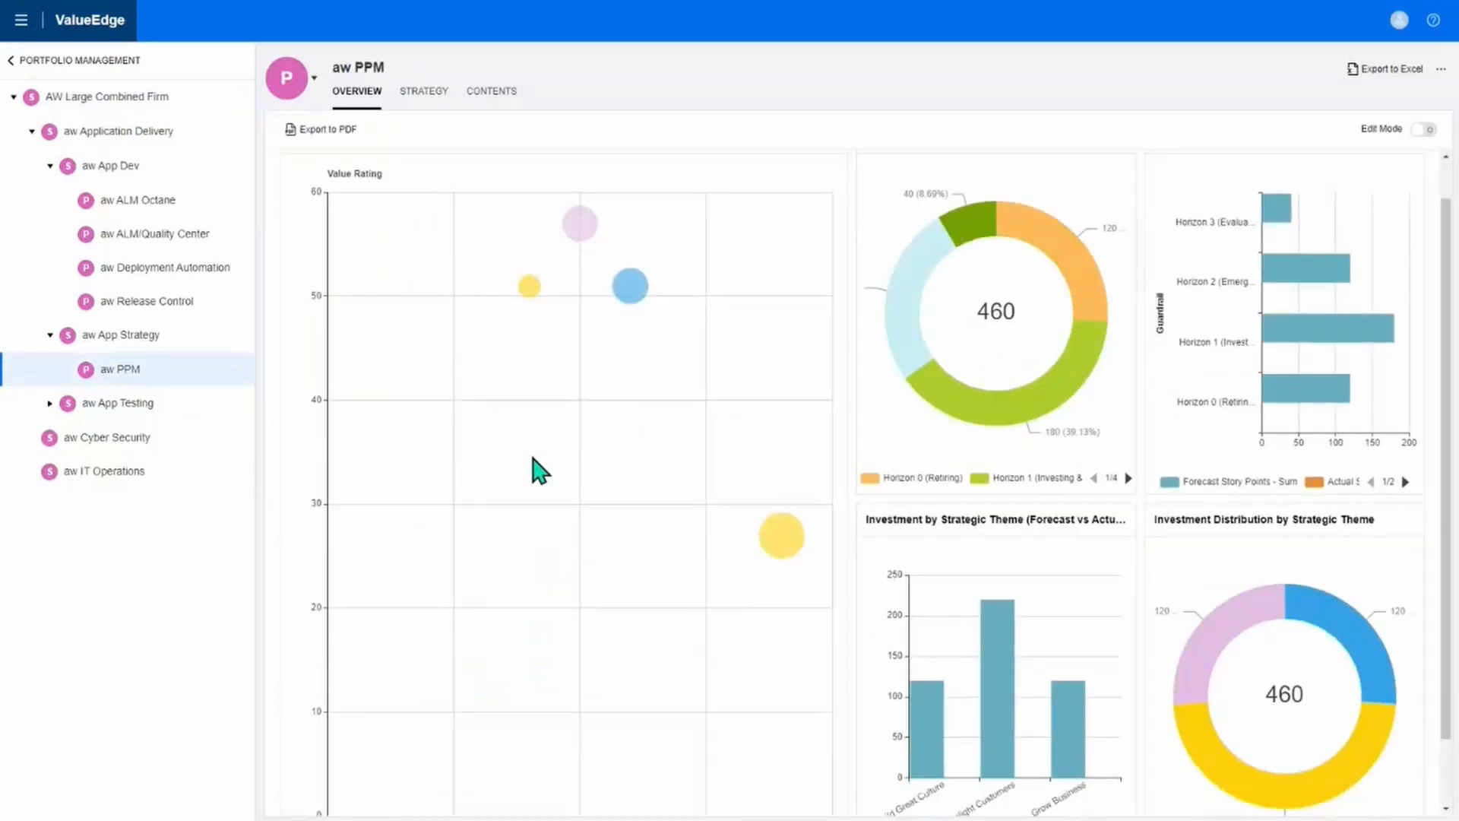
scroll(537, 472, up, 2)
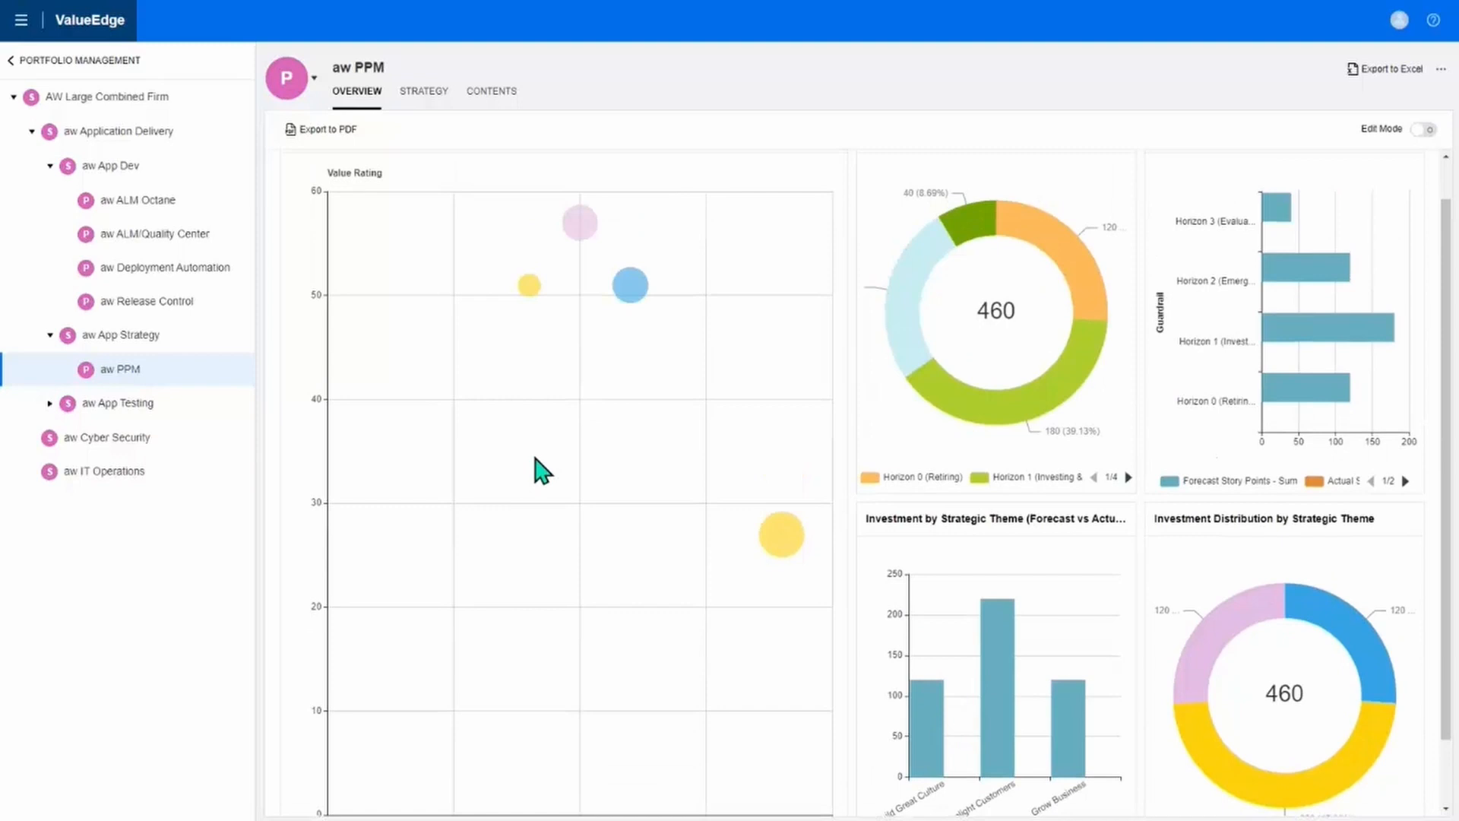
key(ctrl+minus)
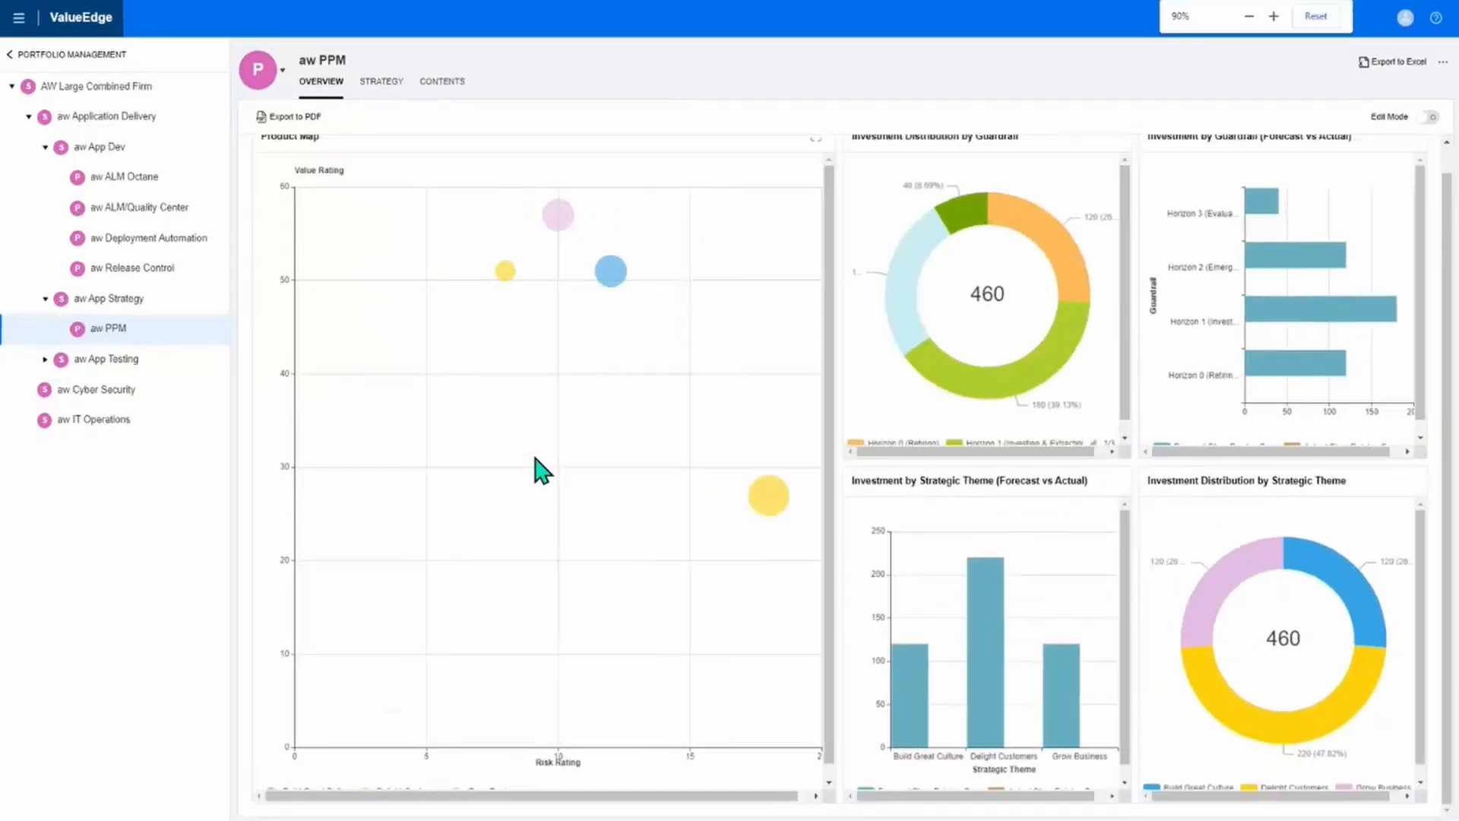
key(ctrl+minus)
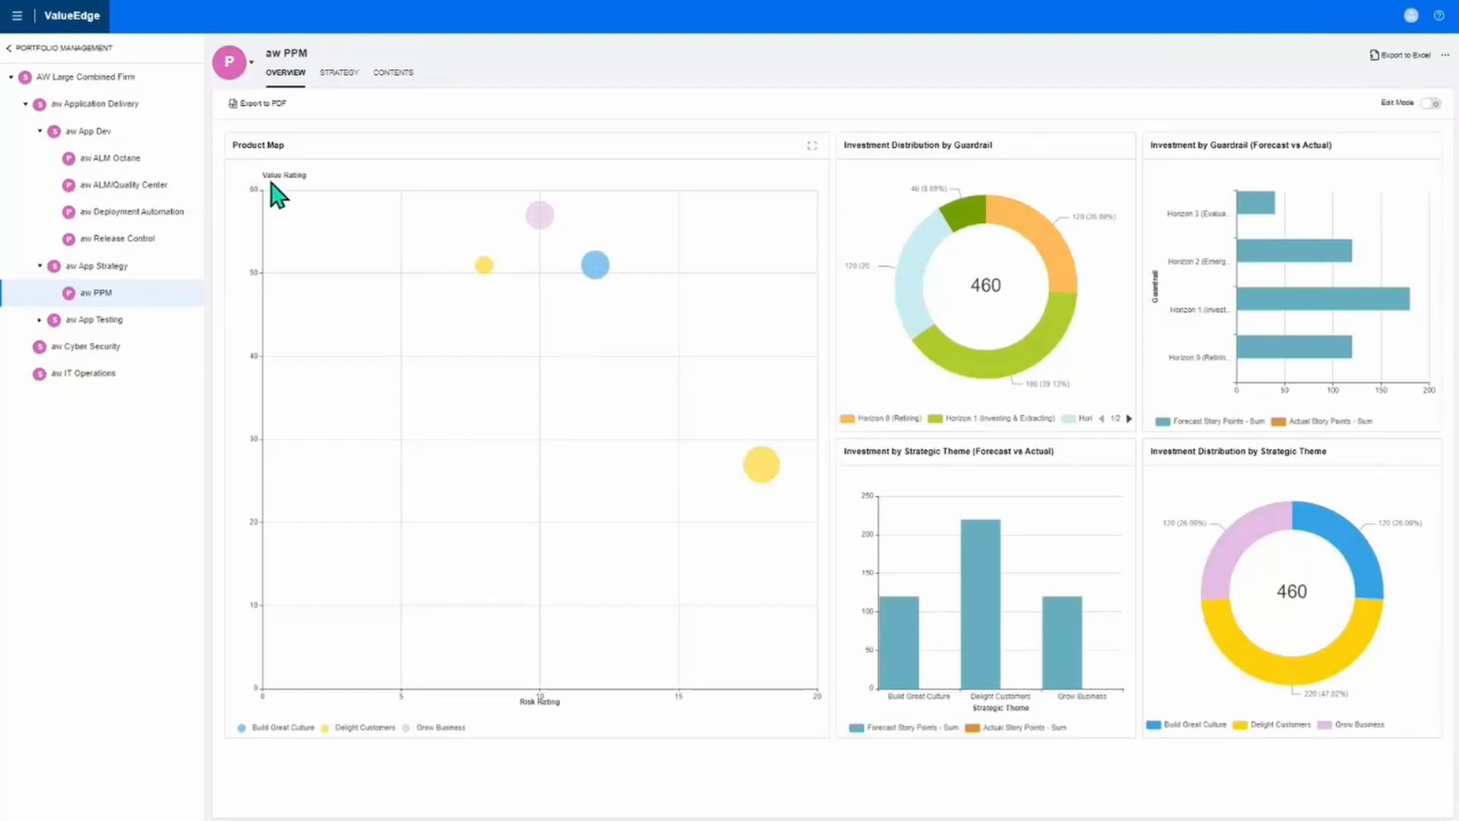
Step: Examine the risk, value and strategic theme details of individual bubbles in the aw PPM Product Map
mouse_move(534, 224)
mouse_move(489, 267)
mouse_move(757, 471)
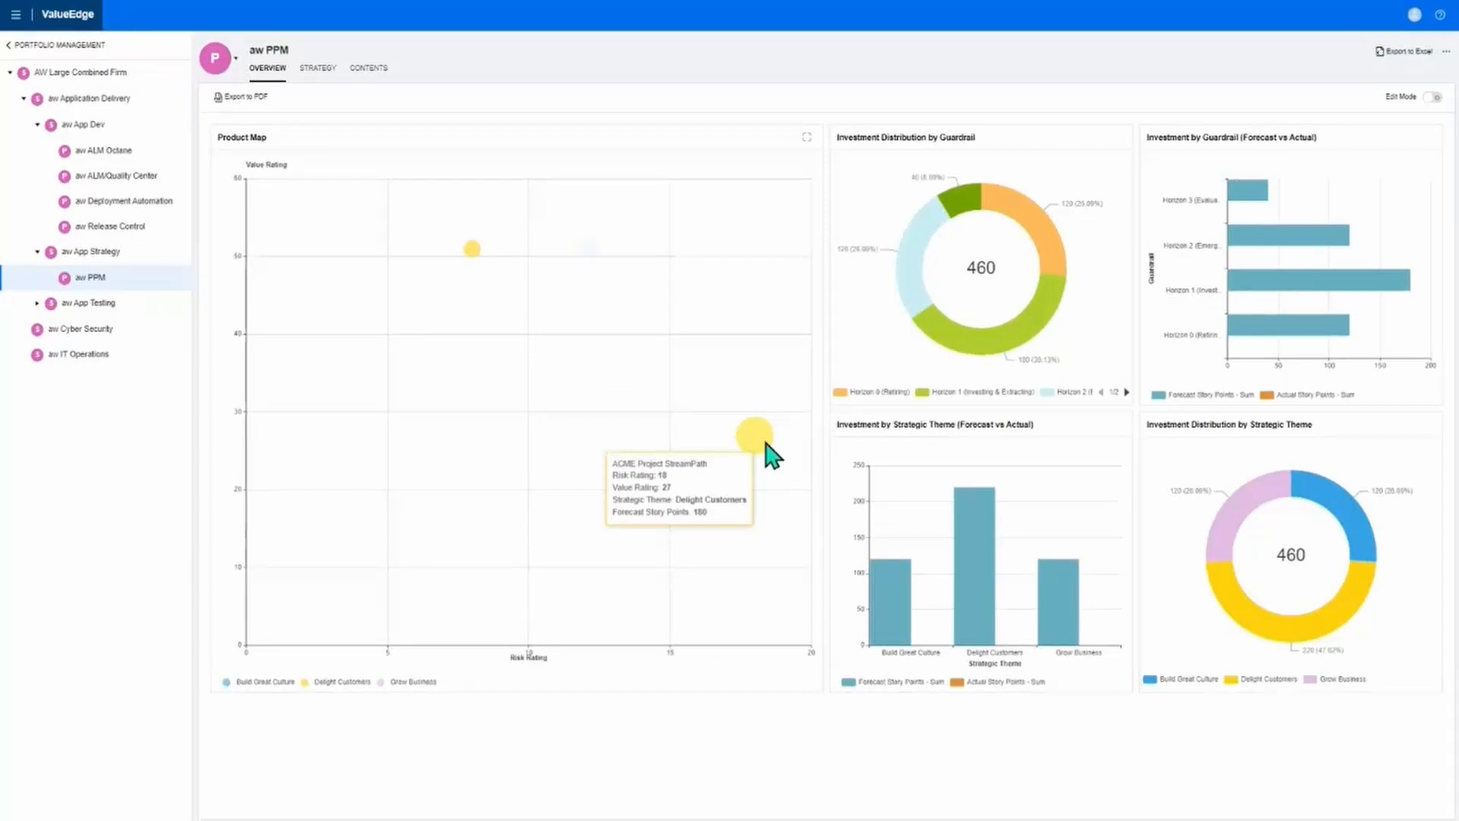
Step: Open the strategy page of AW Large Combined Firm and enlarge the page zoom for reading
click(97, 72)
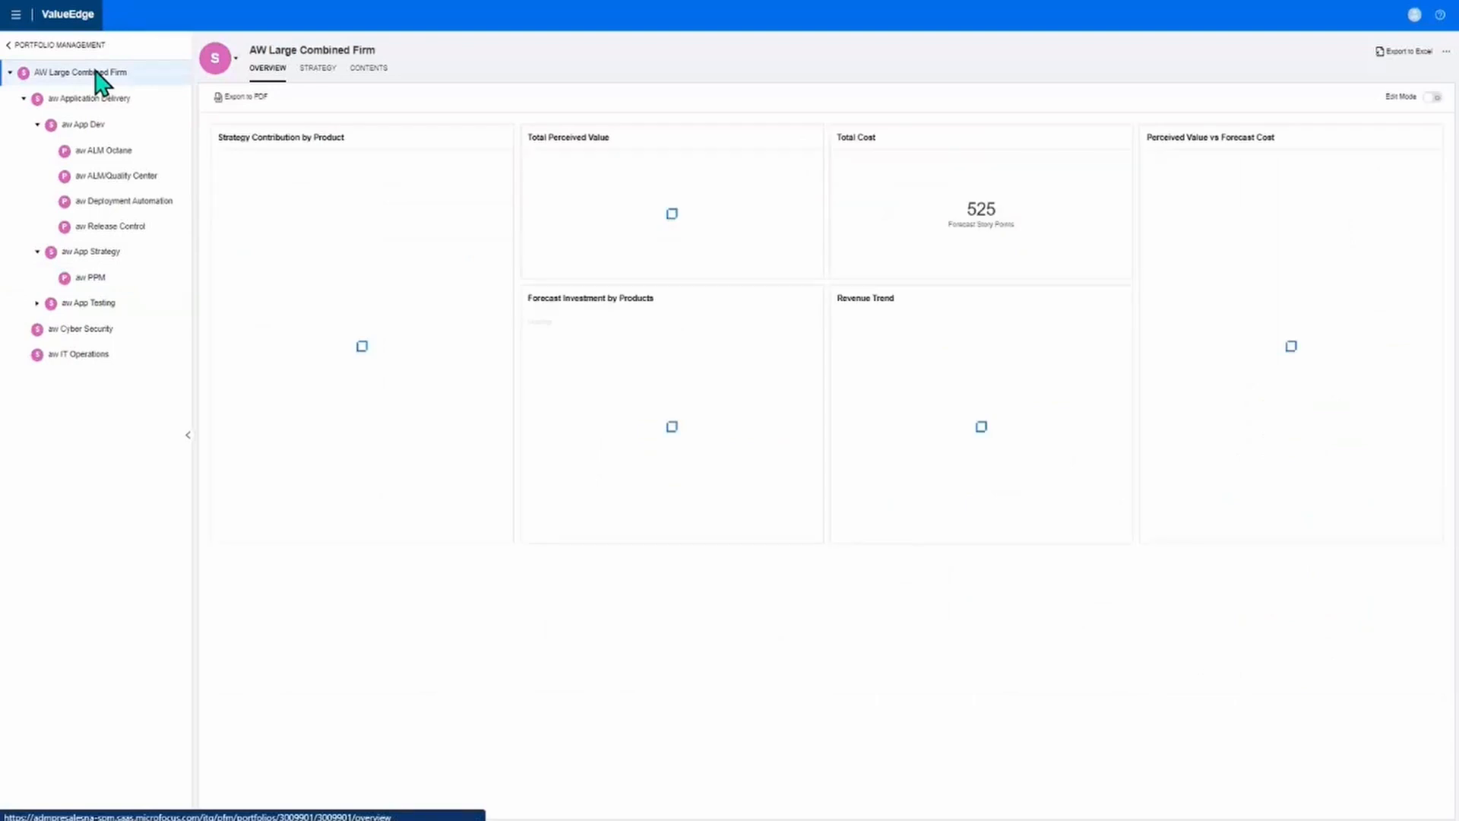
click(318, 69)
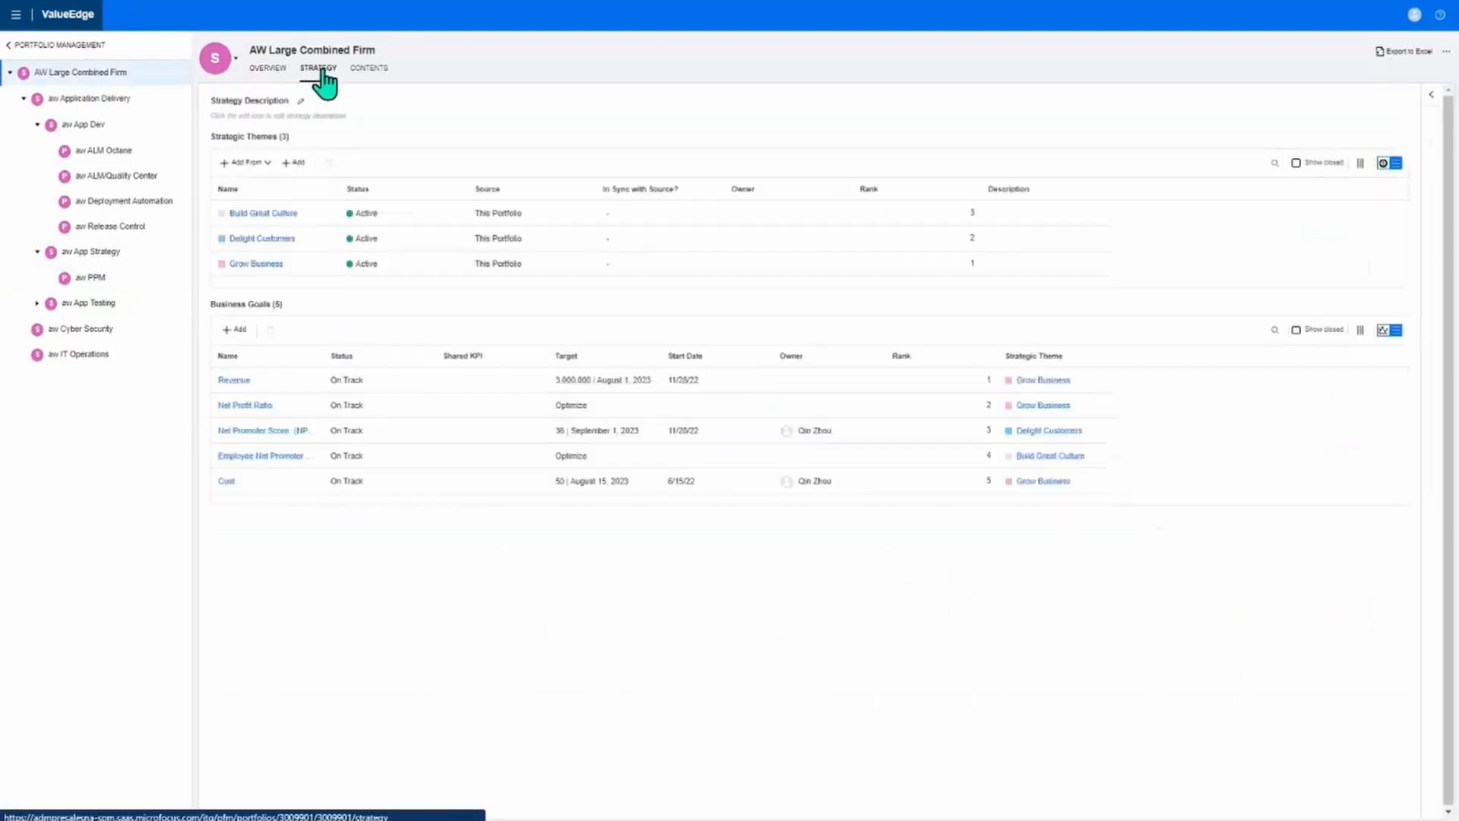
key(ctrl+plus)
key(ctrl+plus)
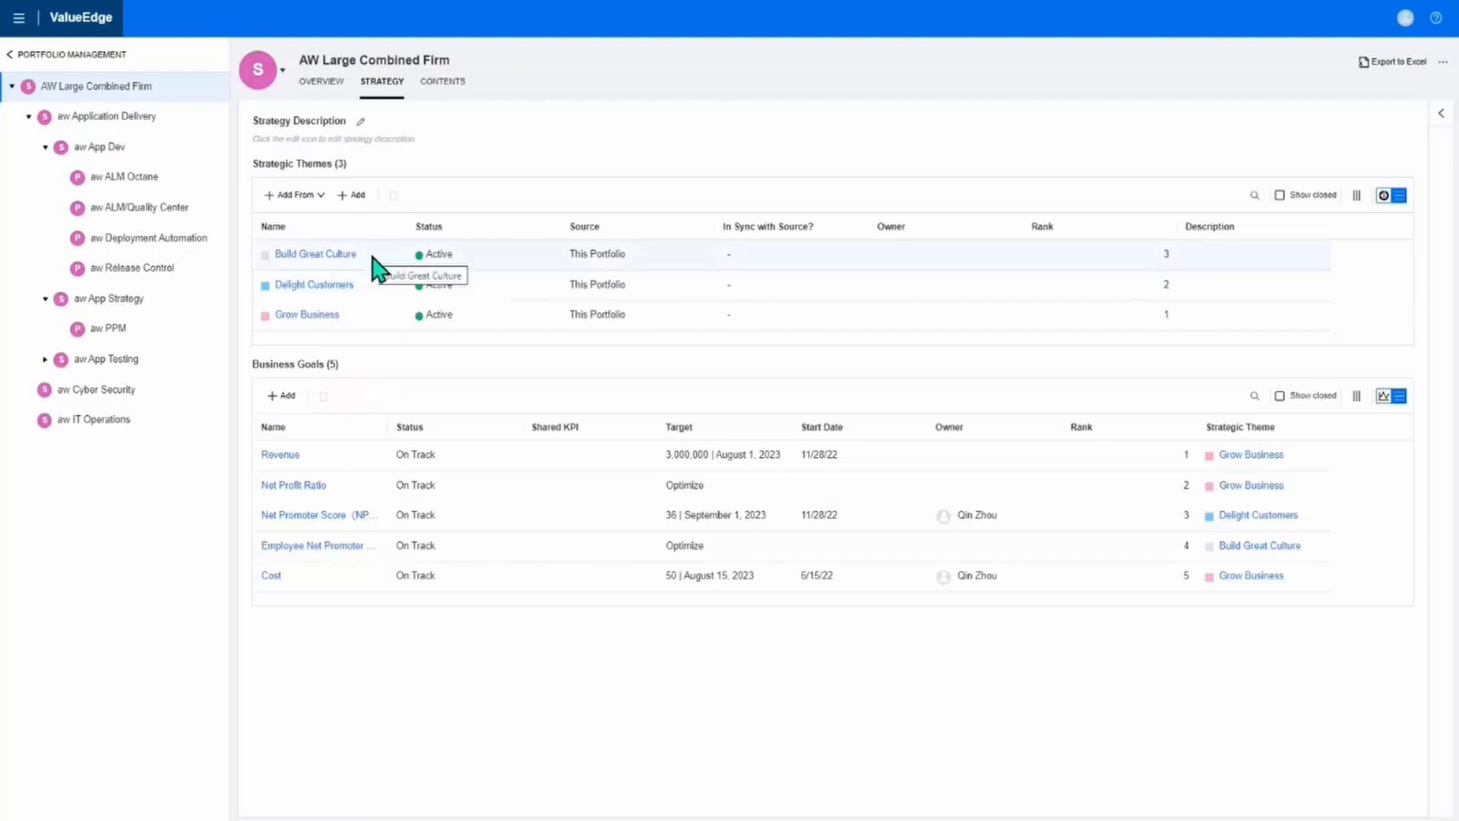
Step: Highlight the business goals linked to the Grow Business theme and review all business goals as KPI charts
click(367, 318)
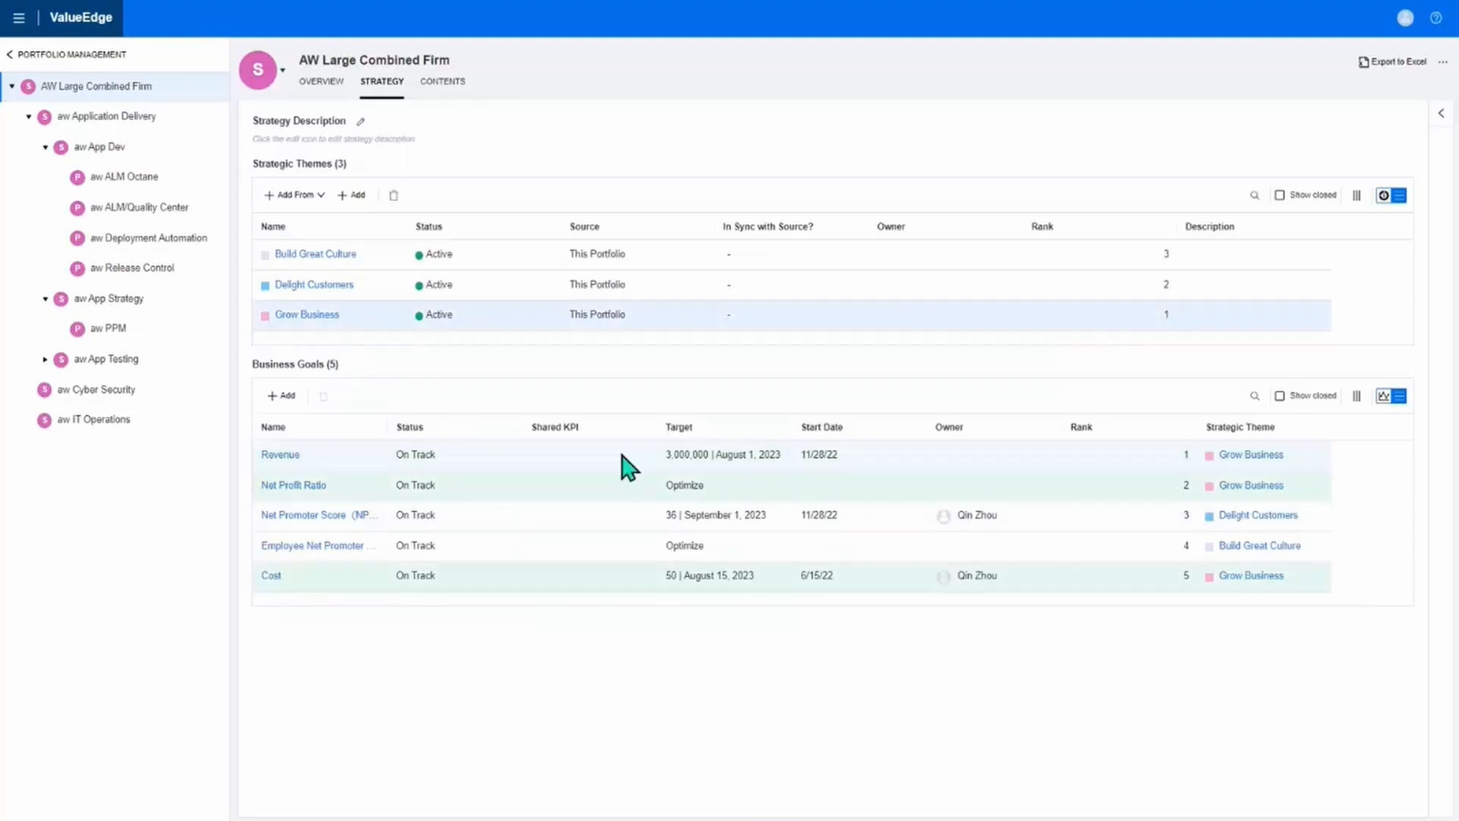
click(1383, 396)
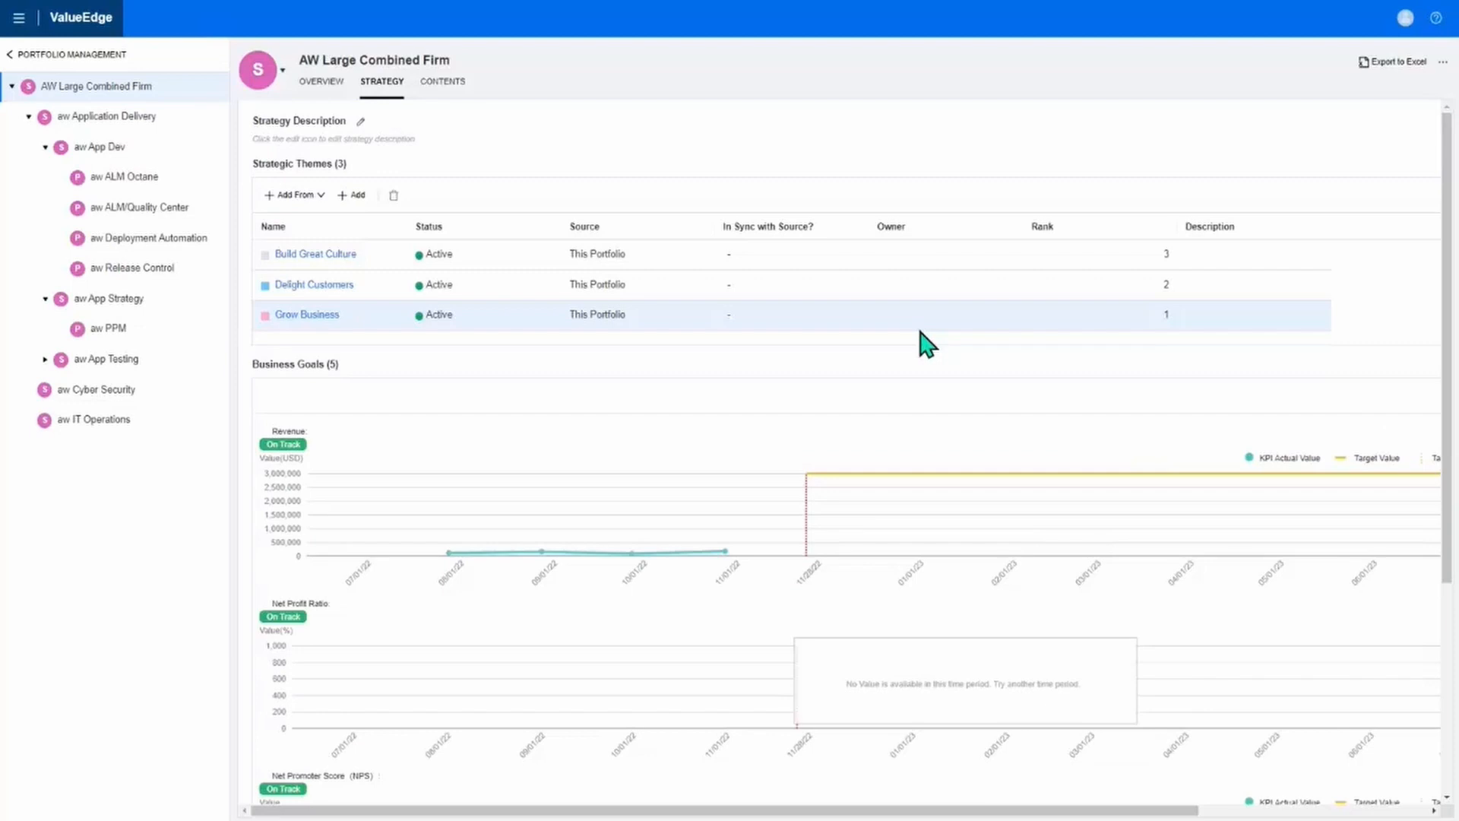
scroll(730, 449, down, 2)
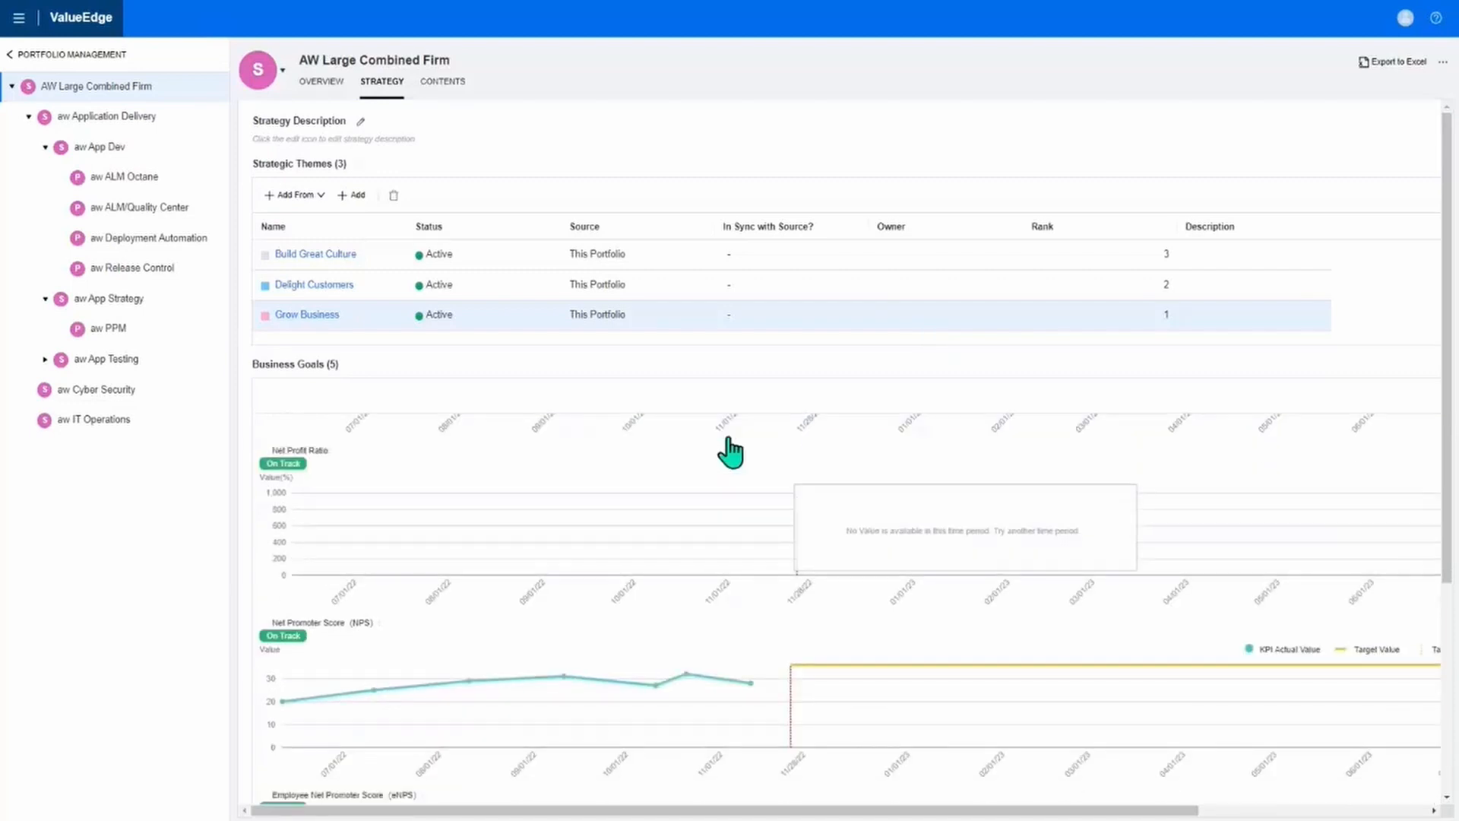
scroll(723, 540, down, 1)
scroll(723, 540, up, 4)
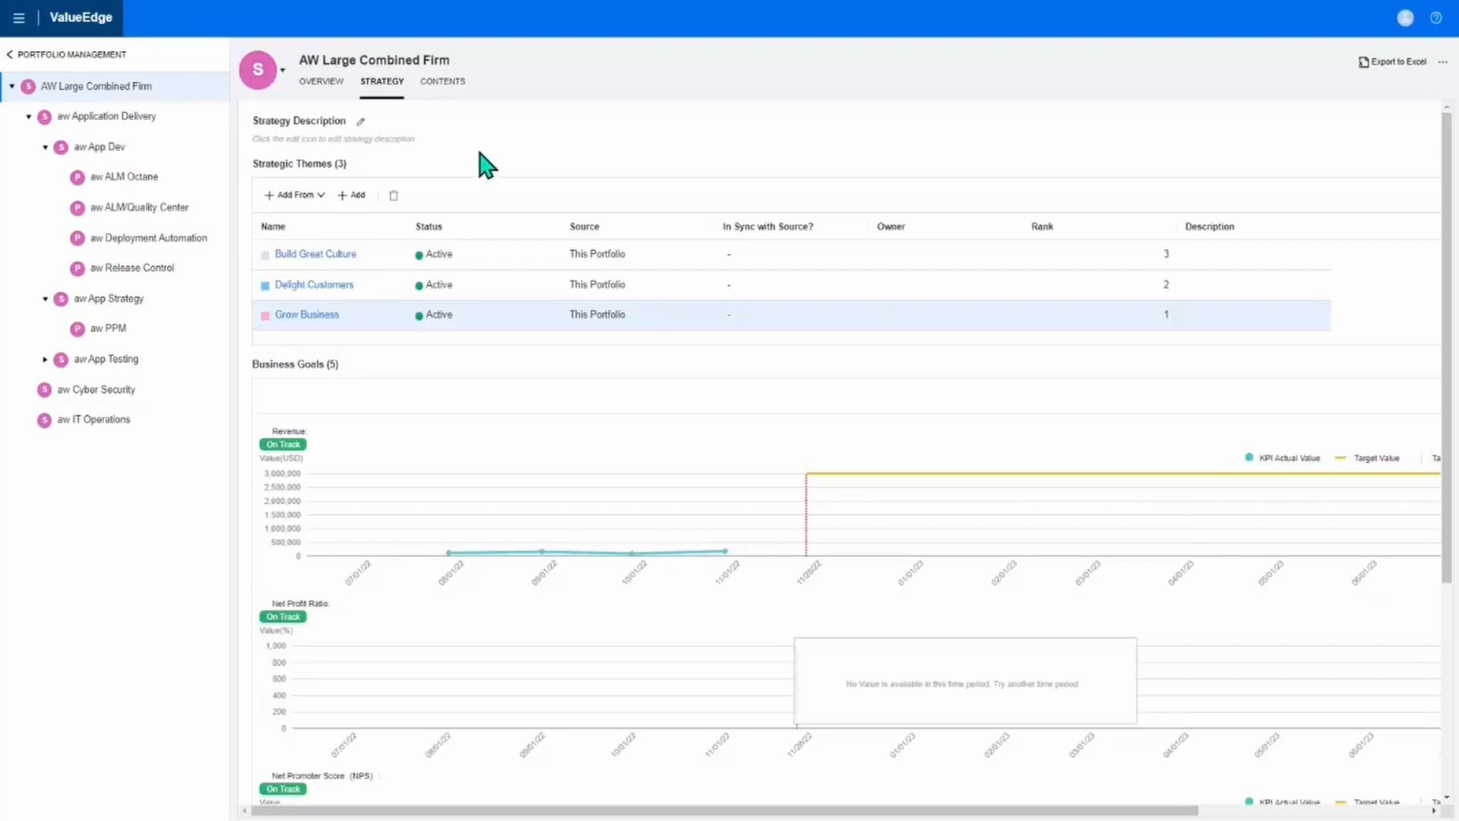
Step: View the global strategic themes option and the blank Add Strategic Theme form, and return without adding a theme
click(312, 195)
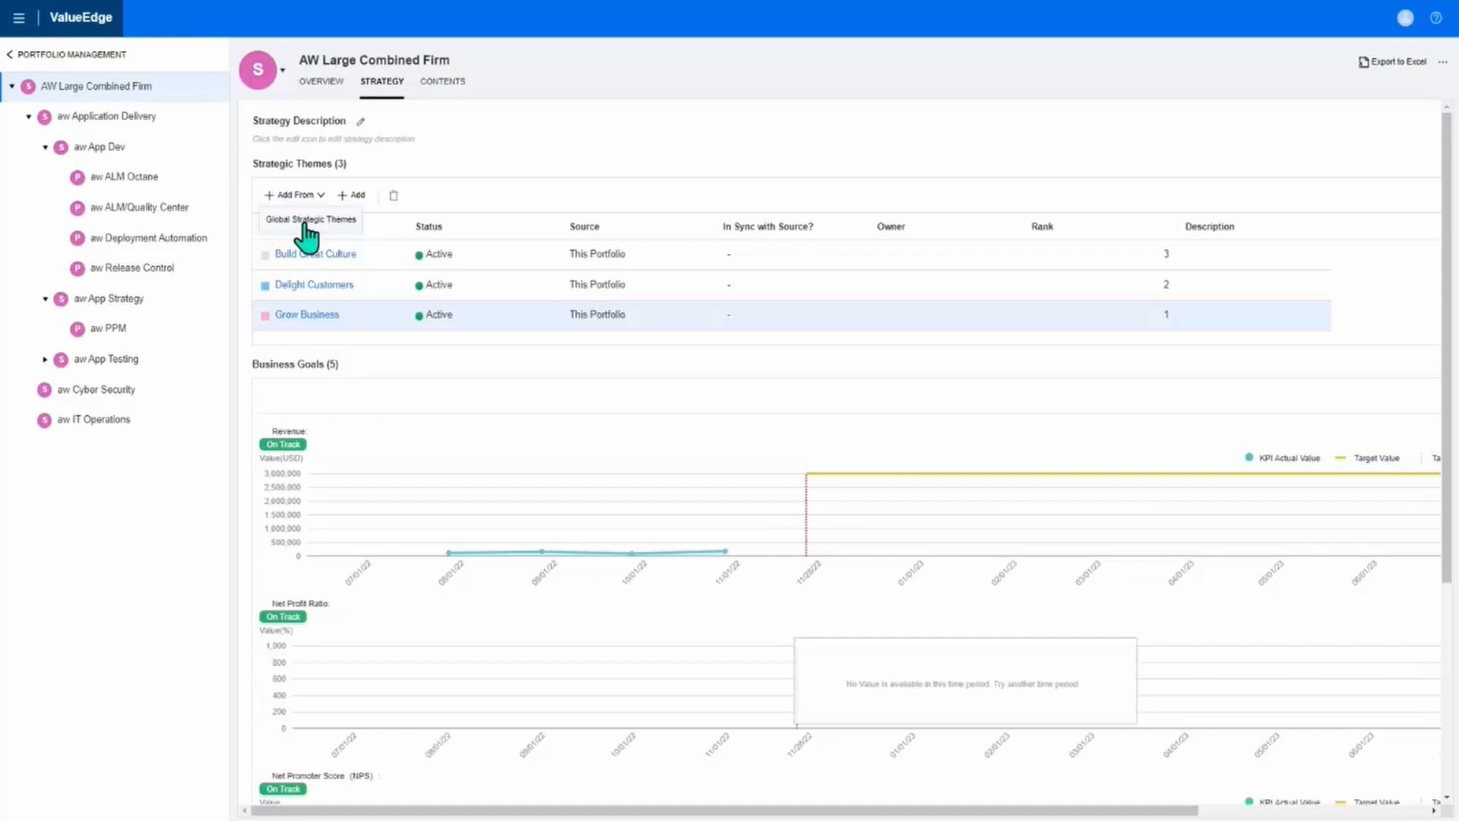
click(498, 155)
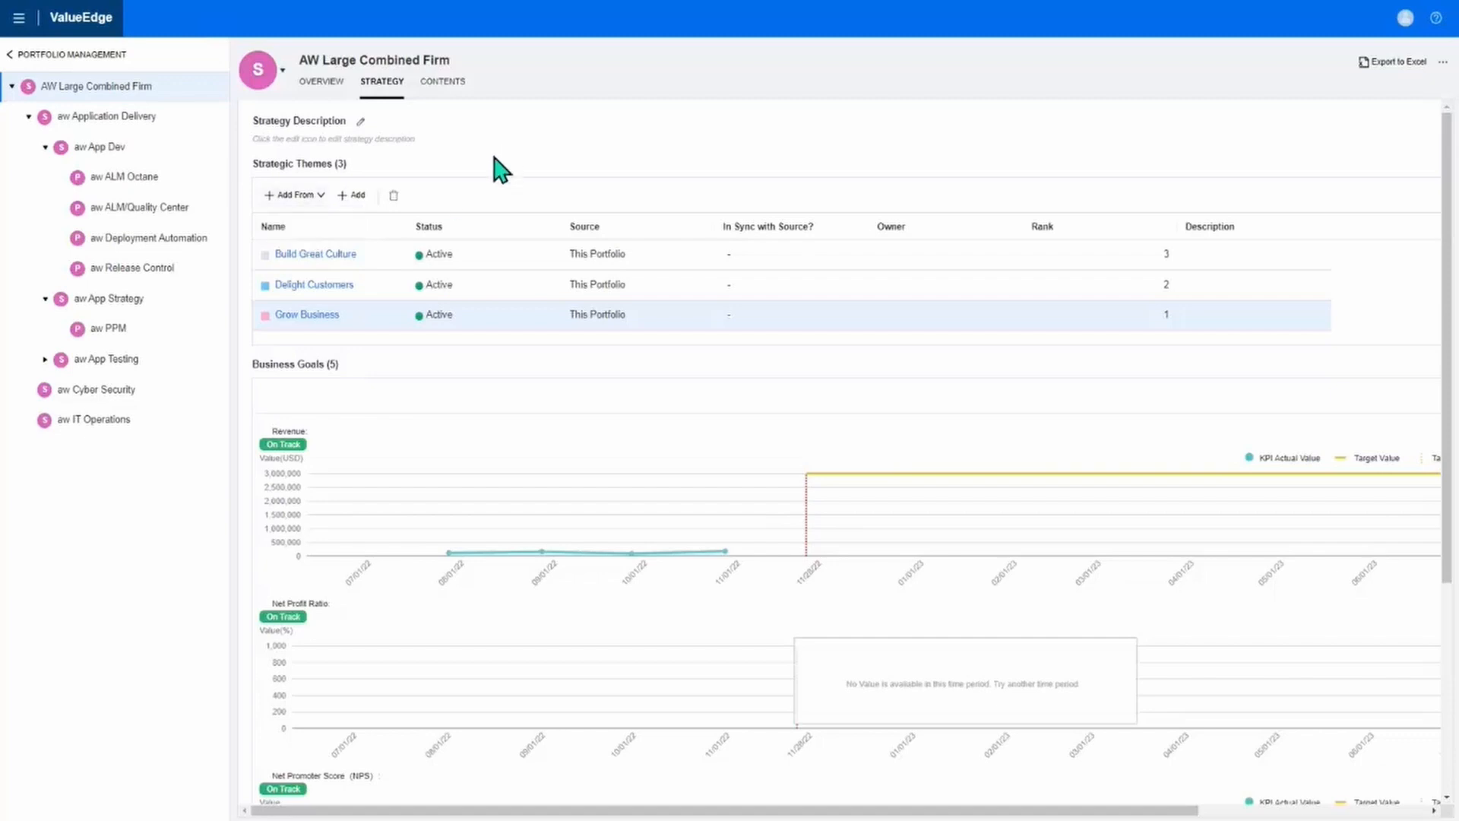
click(356, 197)
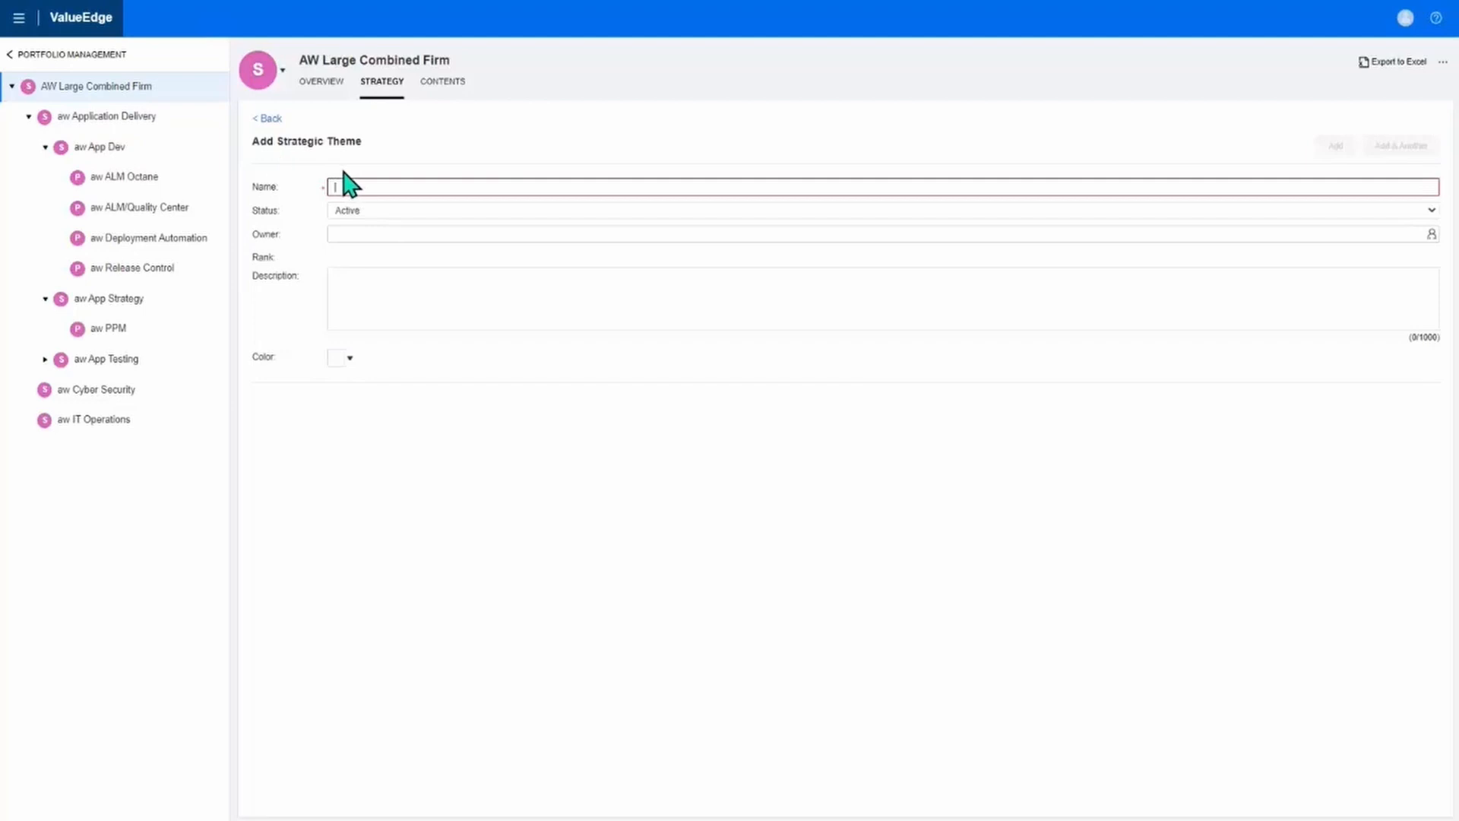
click(268, 120)
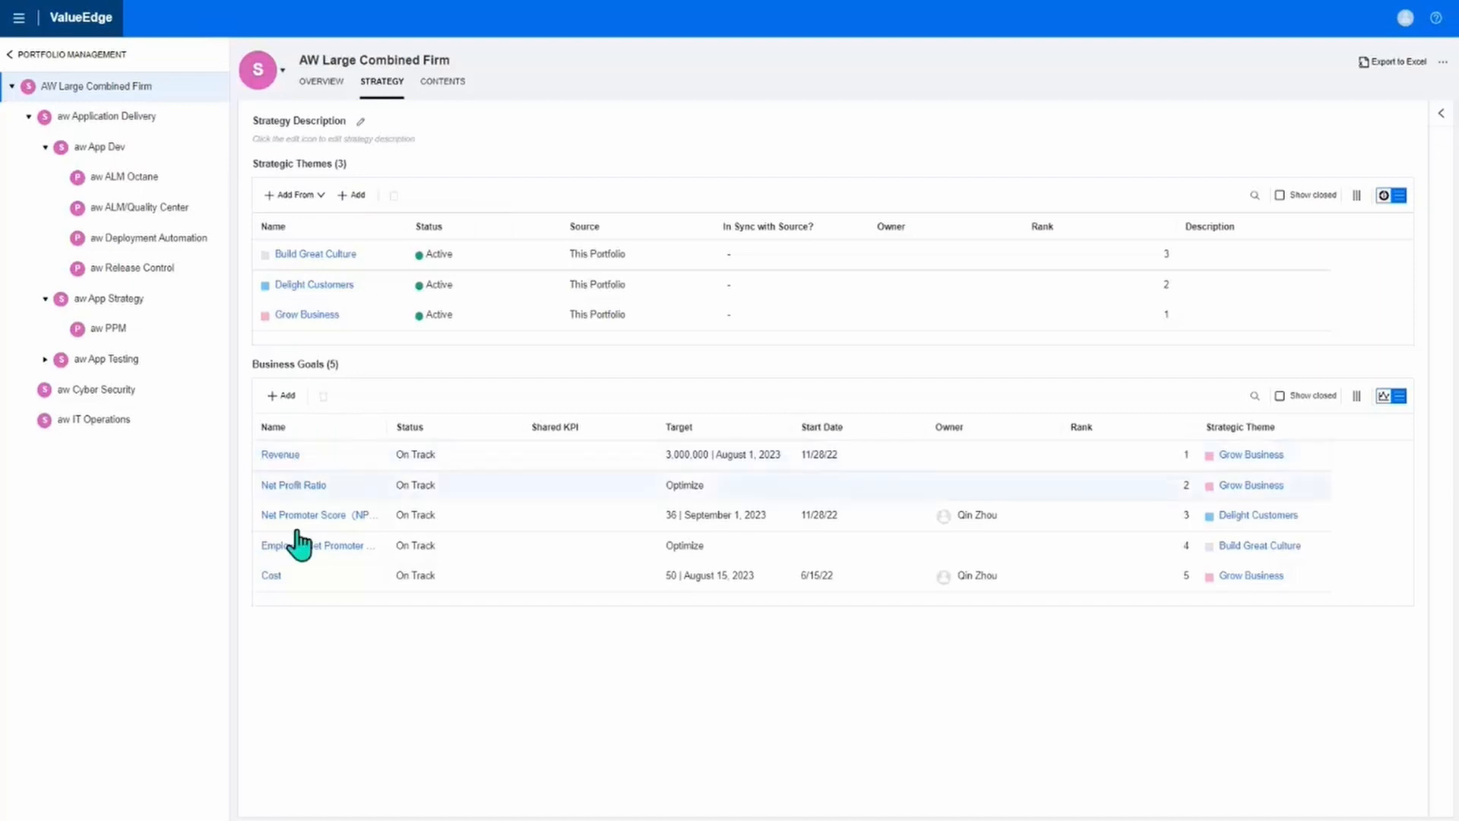
Step: Open the Cost business goal to review its target details, KPI chart and value history
click(271, 575)
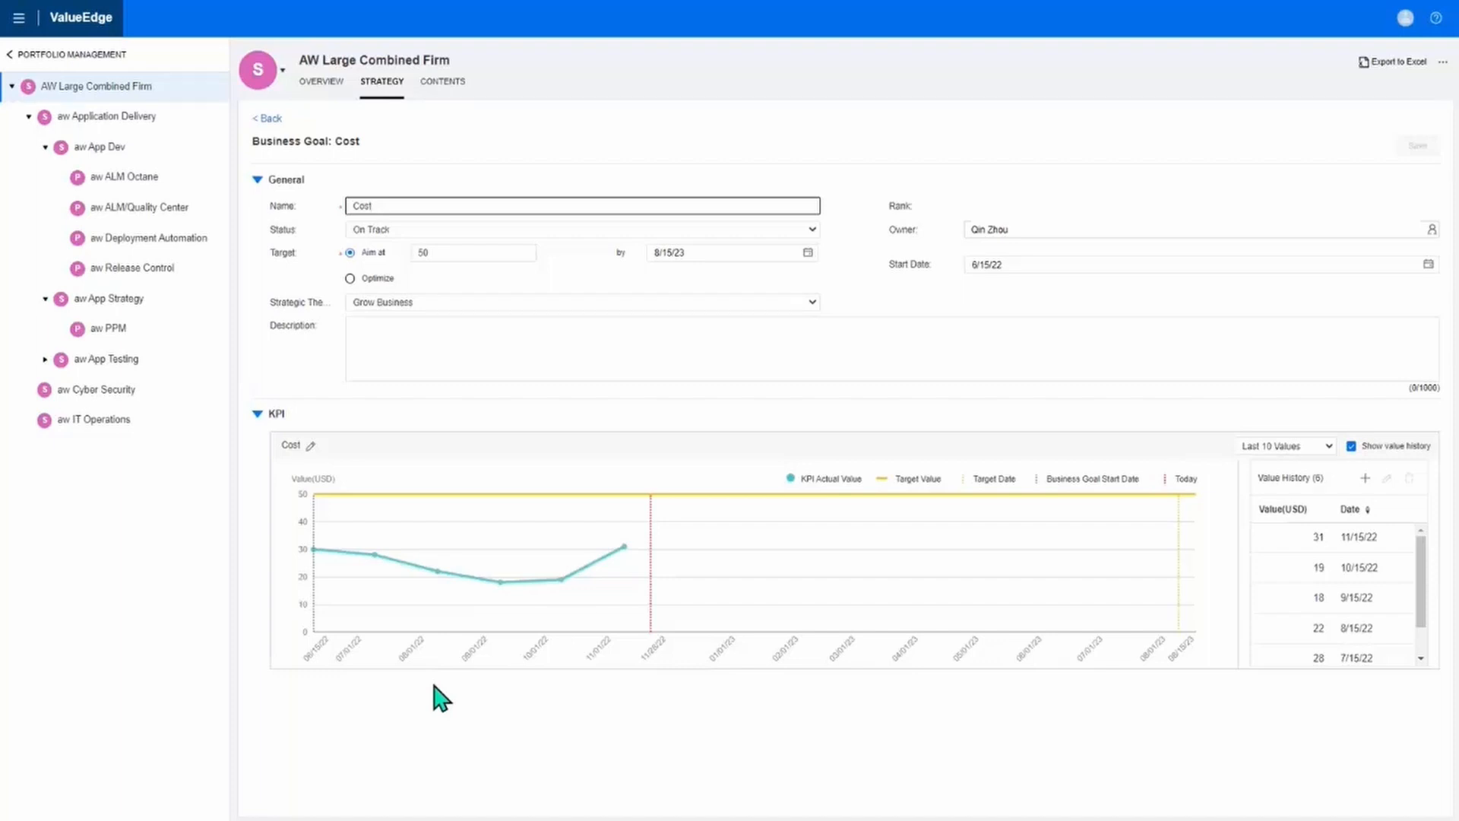
click(441, 698)
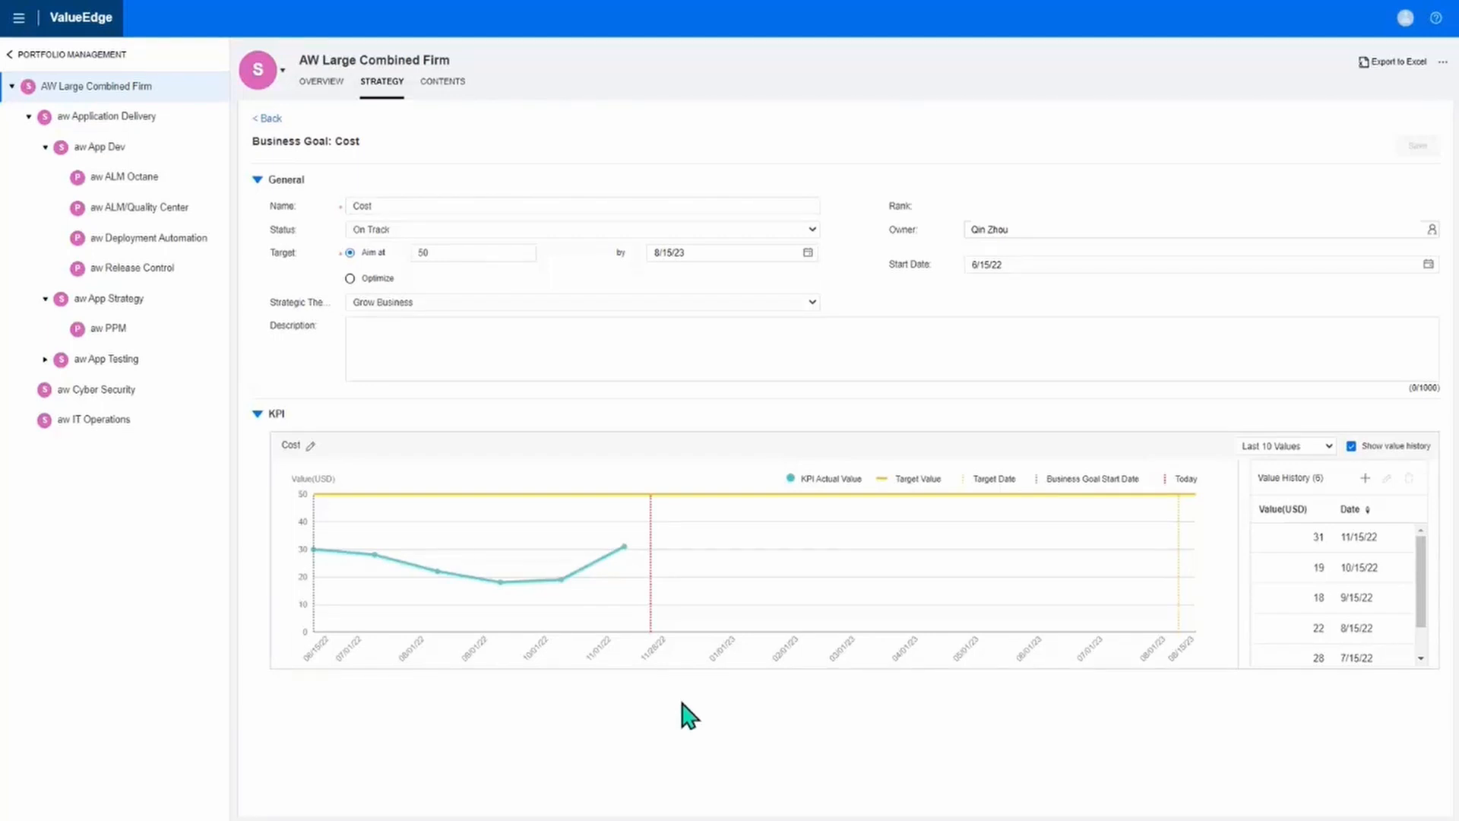
Step: Open the contents list of AW Large Combined Firm and view its Guardrail, Actual Story Points and Epic Type columns
click(443, 82)
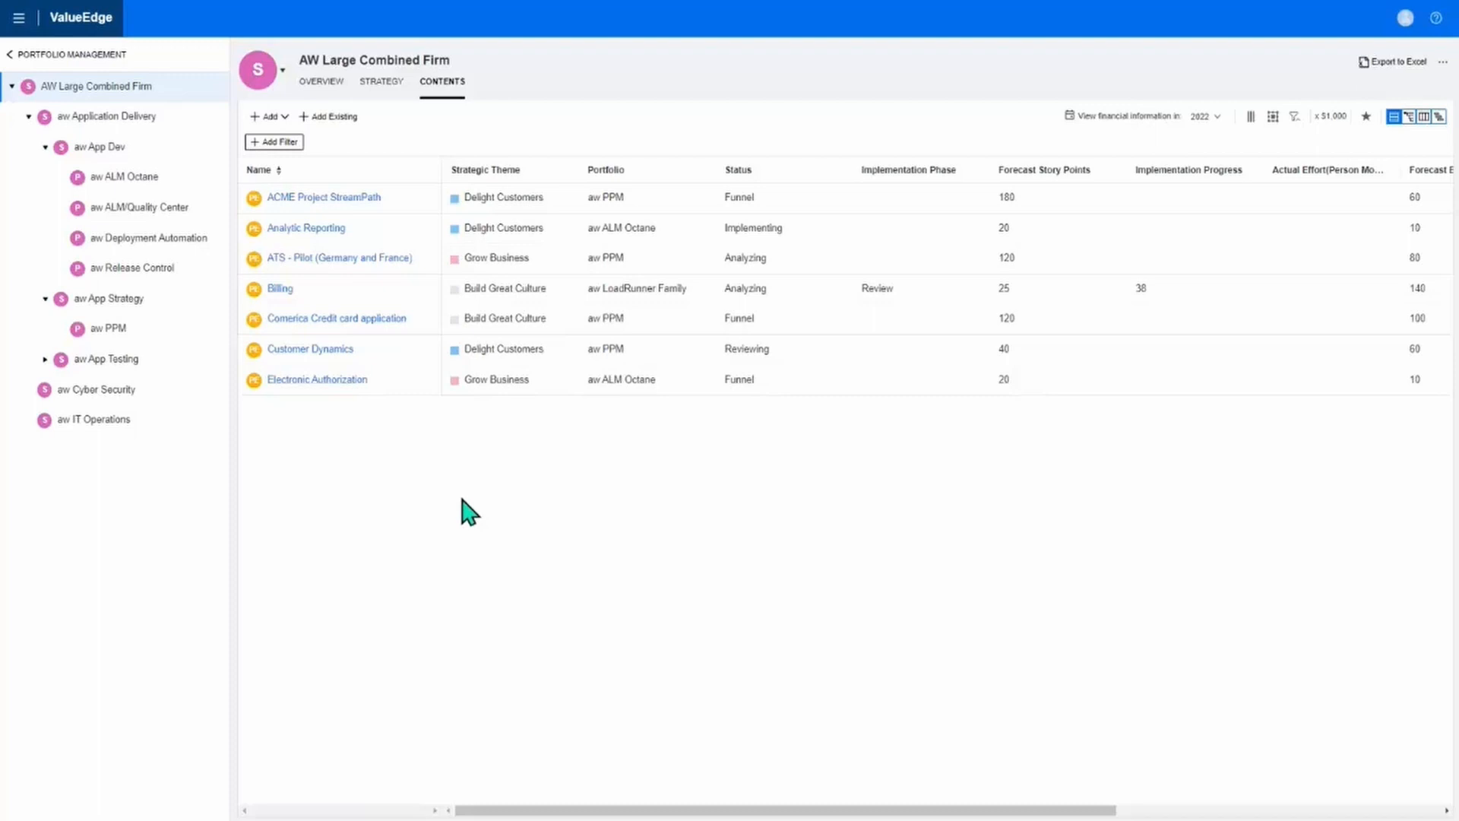
drag(789, 811, 1195, 805)
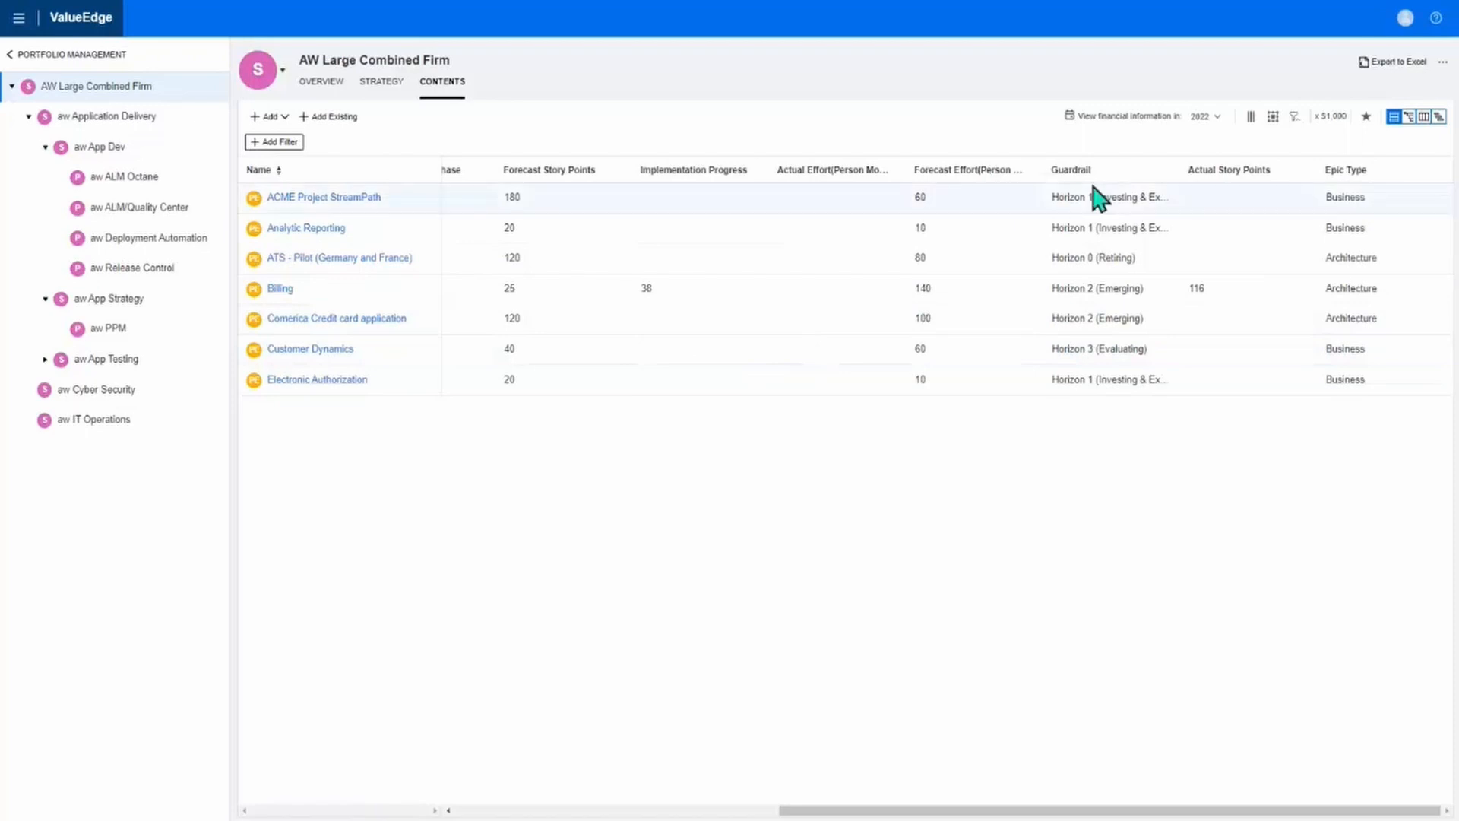
Step: Review the first columns of the contents list and the strategic theme options for ACME Project StreamPath without changing its theme
drag(993, 810, 670, 805)
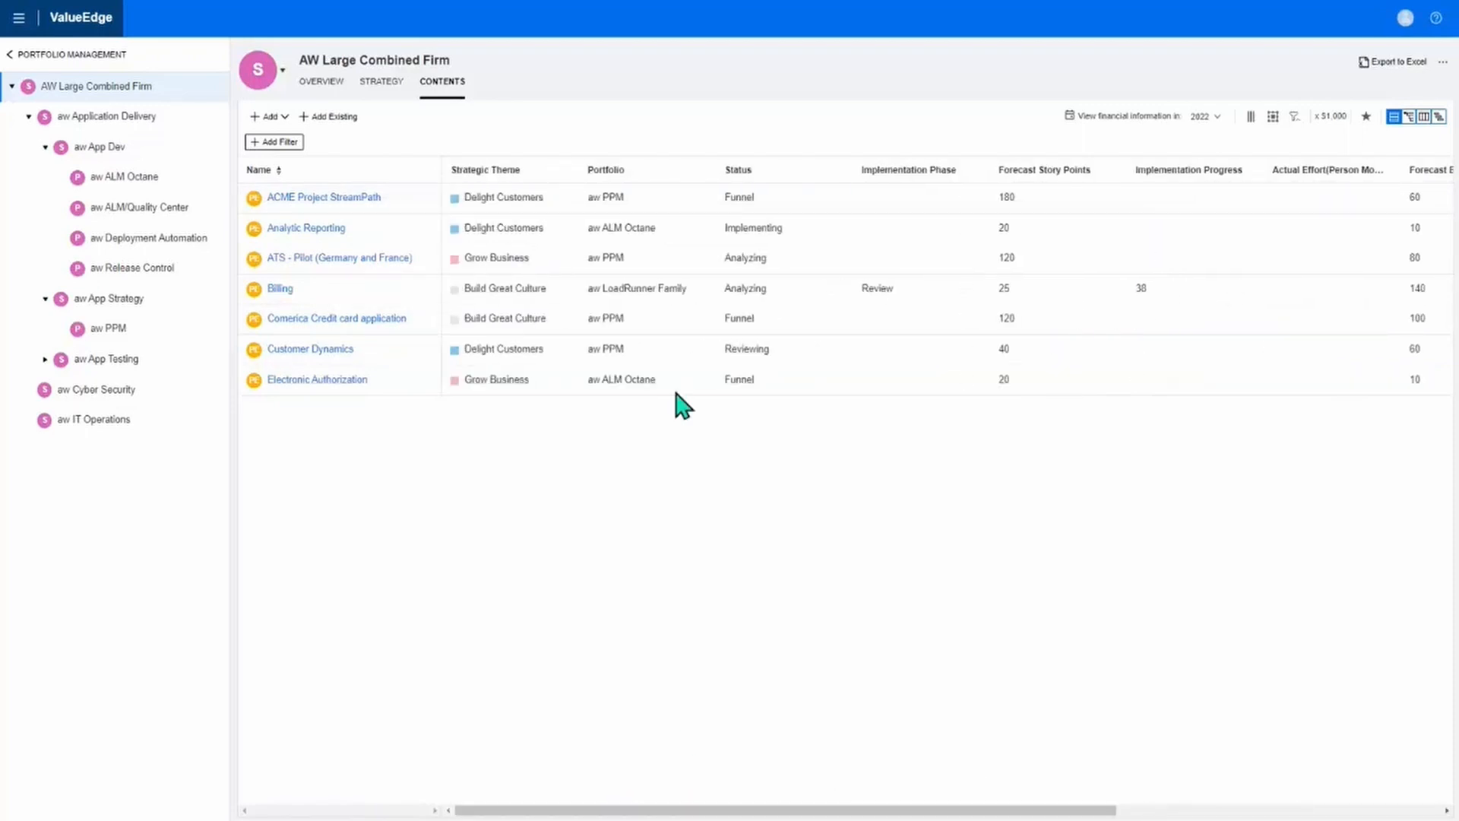
click(553, 209)
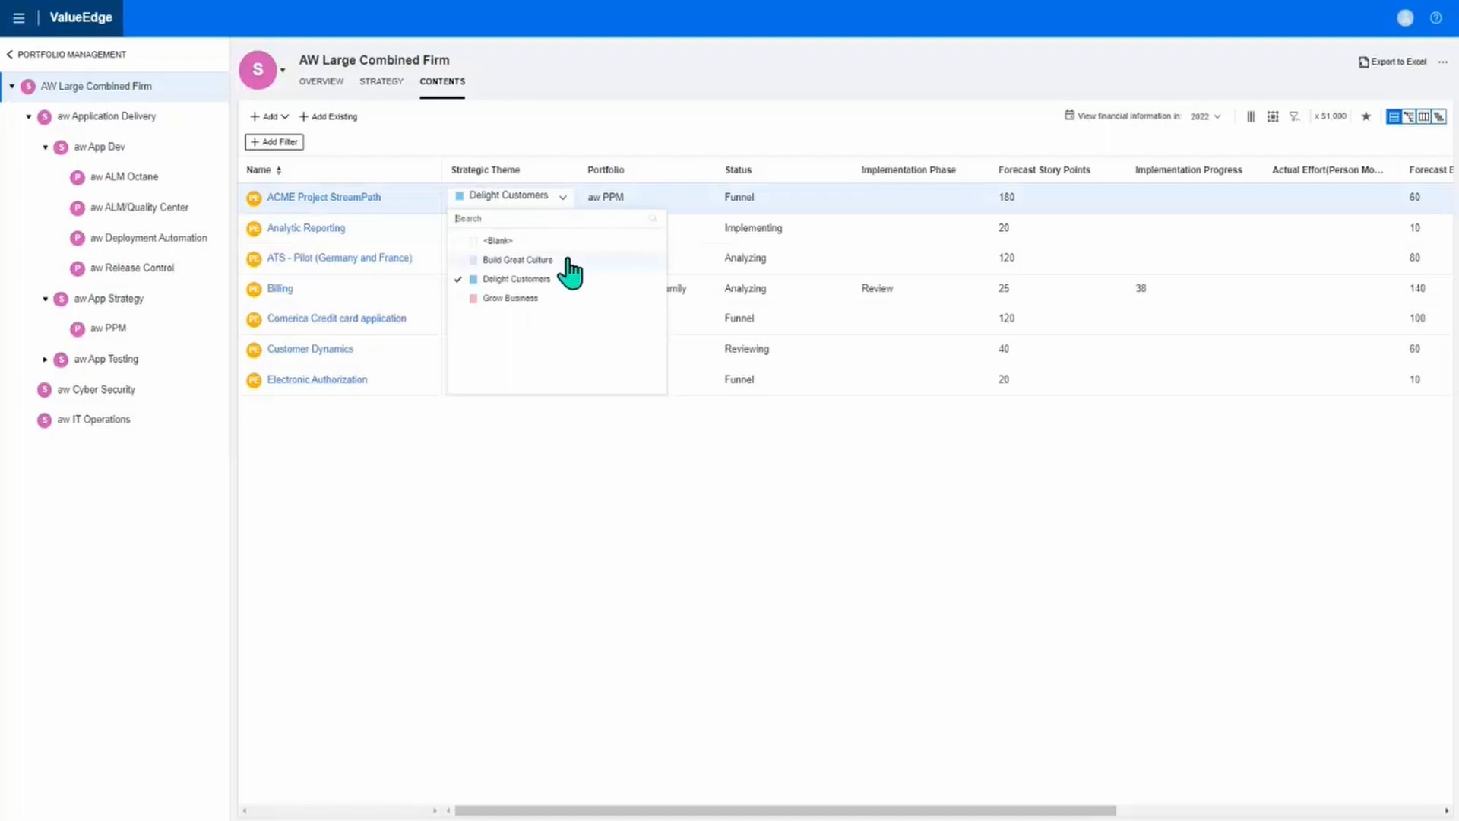
click(543, 434)
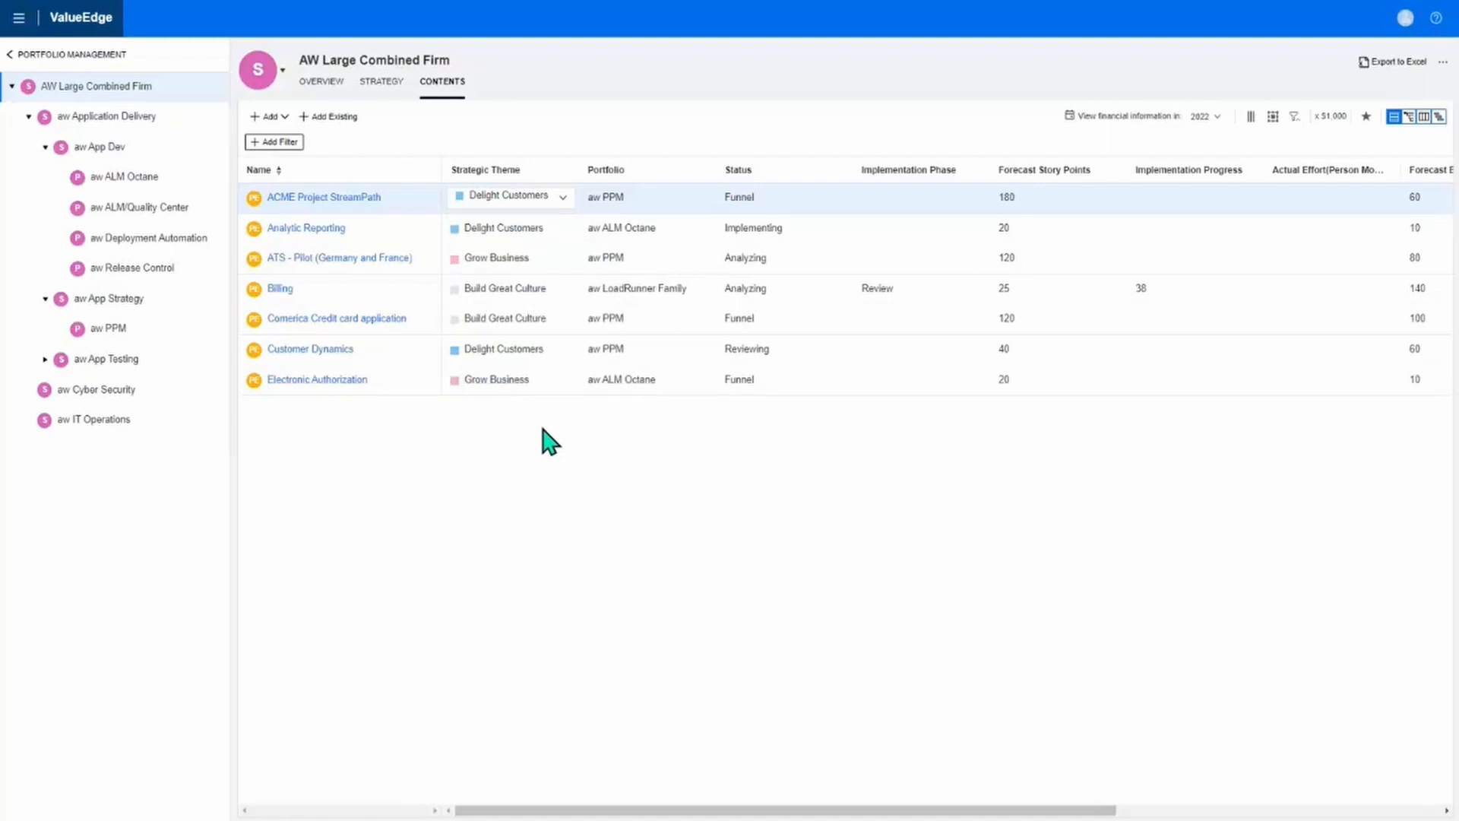
Step: Show the contents as a hierarchy and expand aw Application Delivery with its App Dev, App Strategy and App Testing branches down to aw PPM's epics
click(1409, 118)
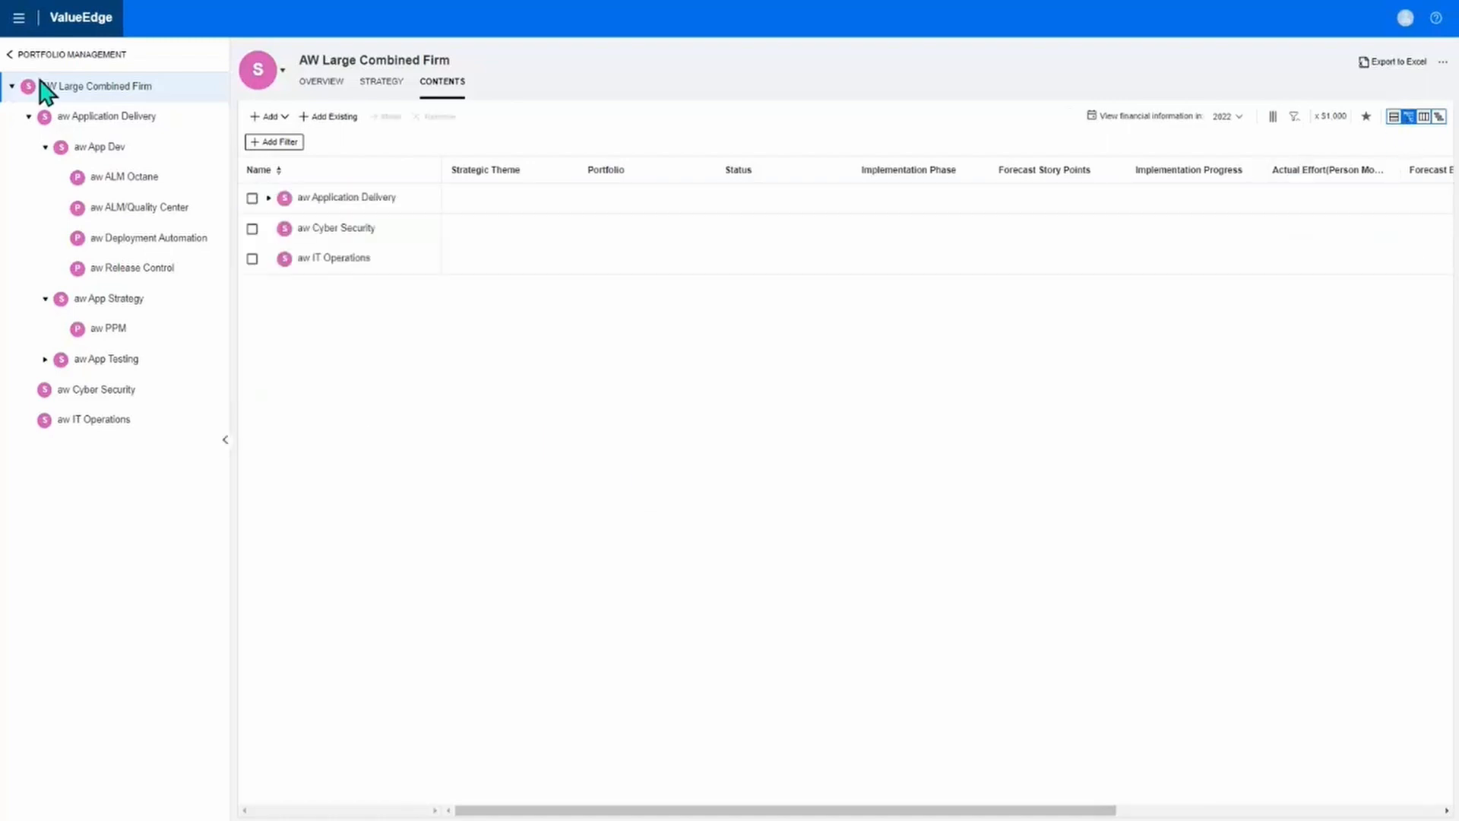
click(270, 199)
click(280, 289)
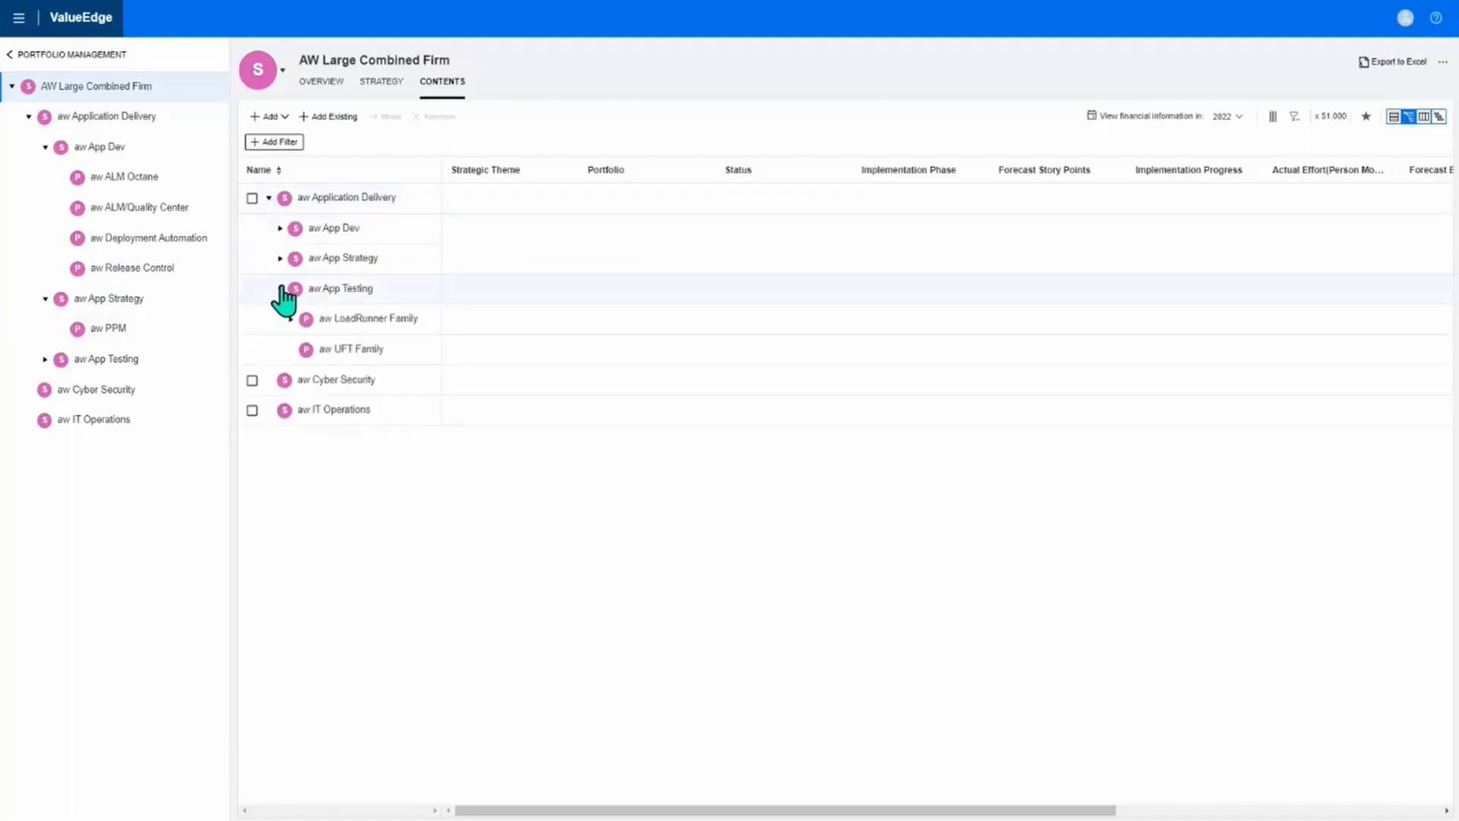
click(280, 259)
click(280, 228)
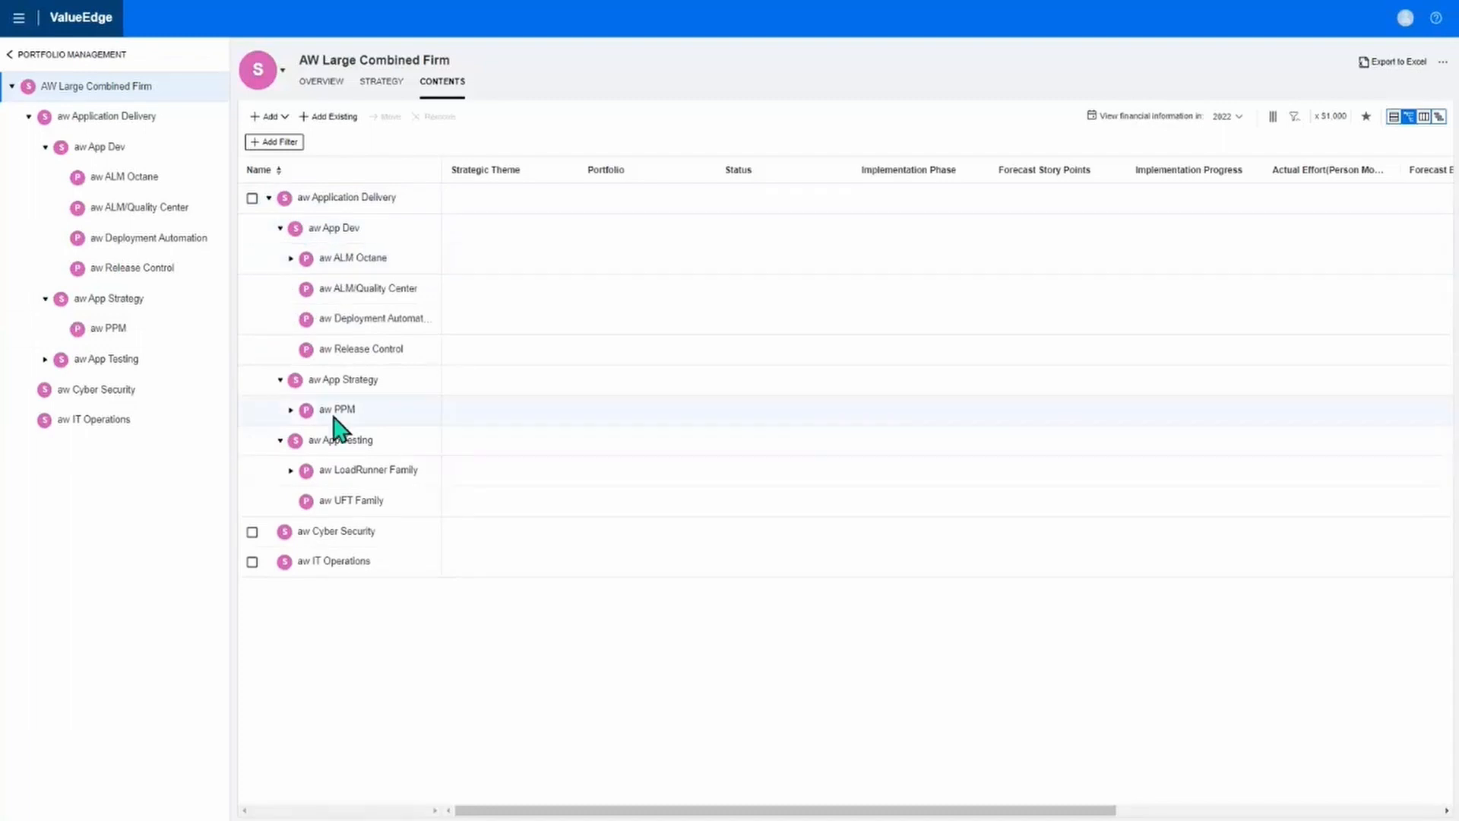
click(290, 412)
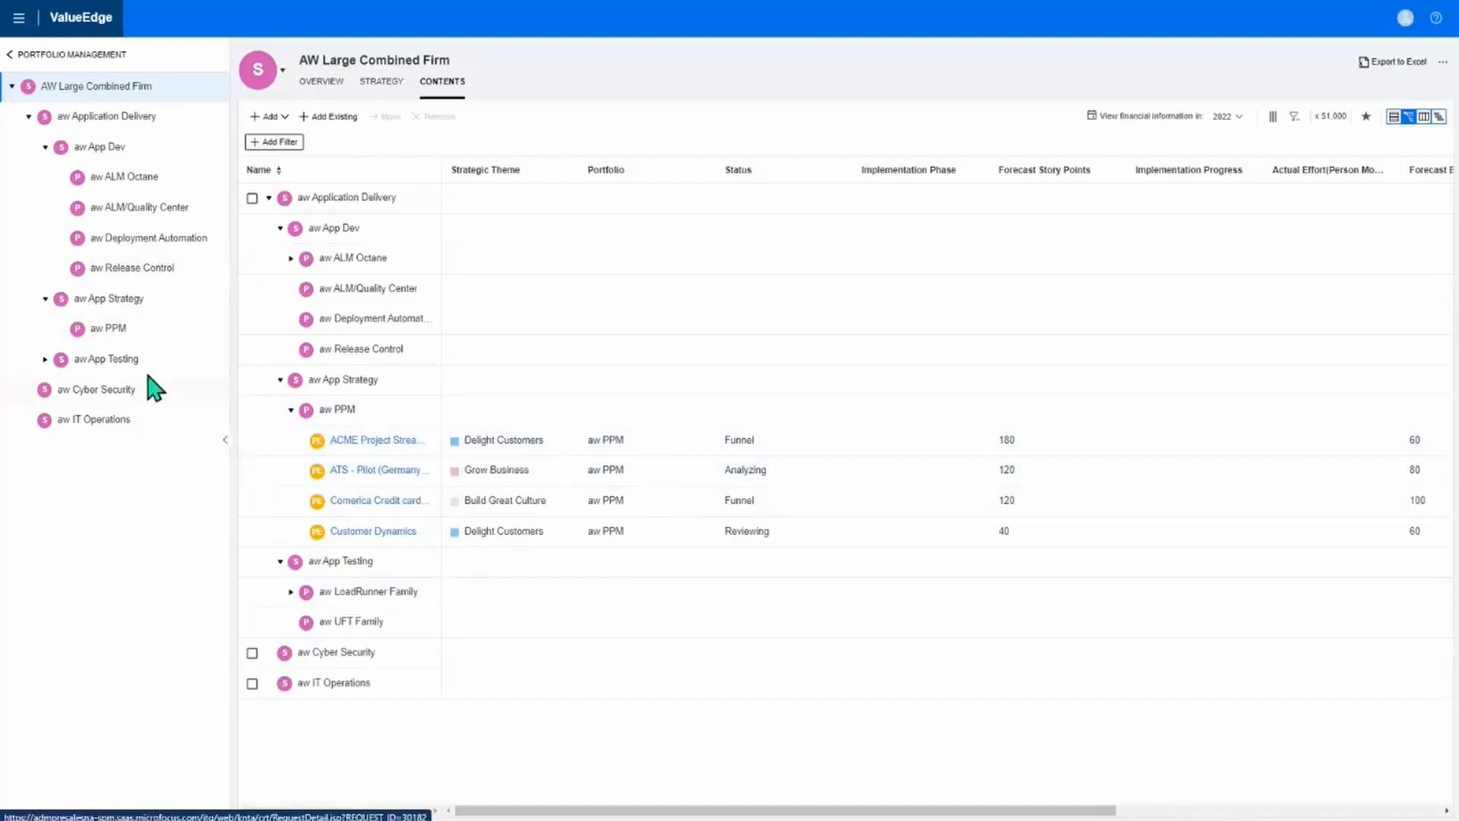
Step: Open the contents of the aw PPM portfolio and view them as a hierarchy
click(114, 328)
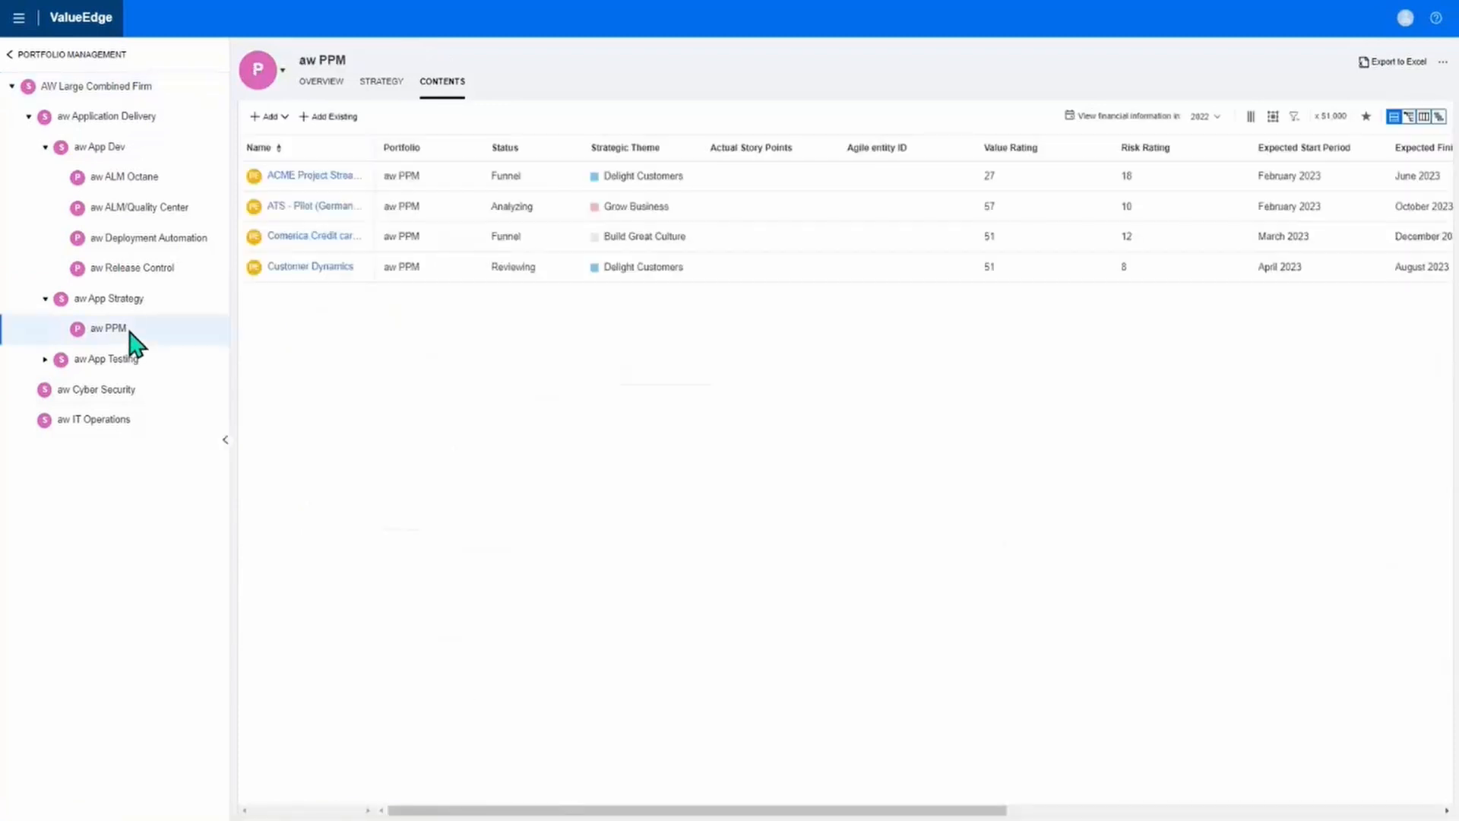
click(1410, 118)
click(253, 207)
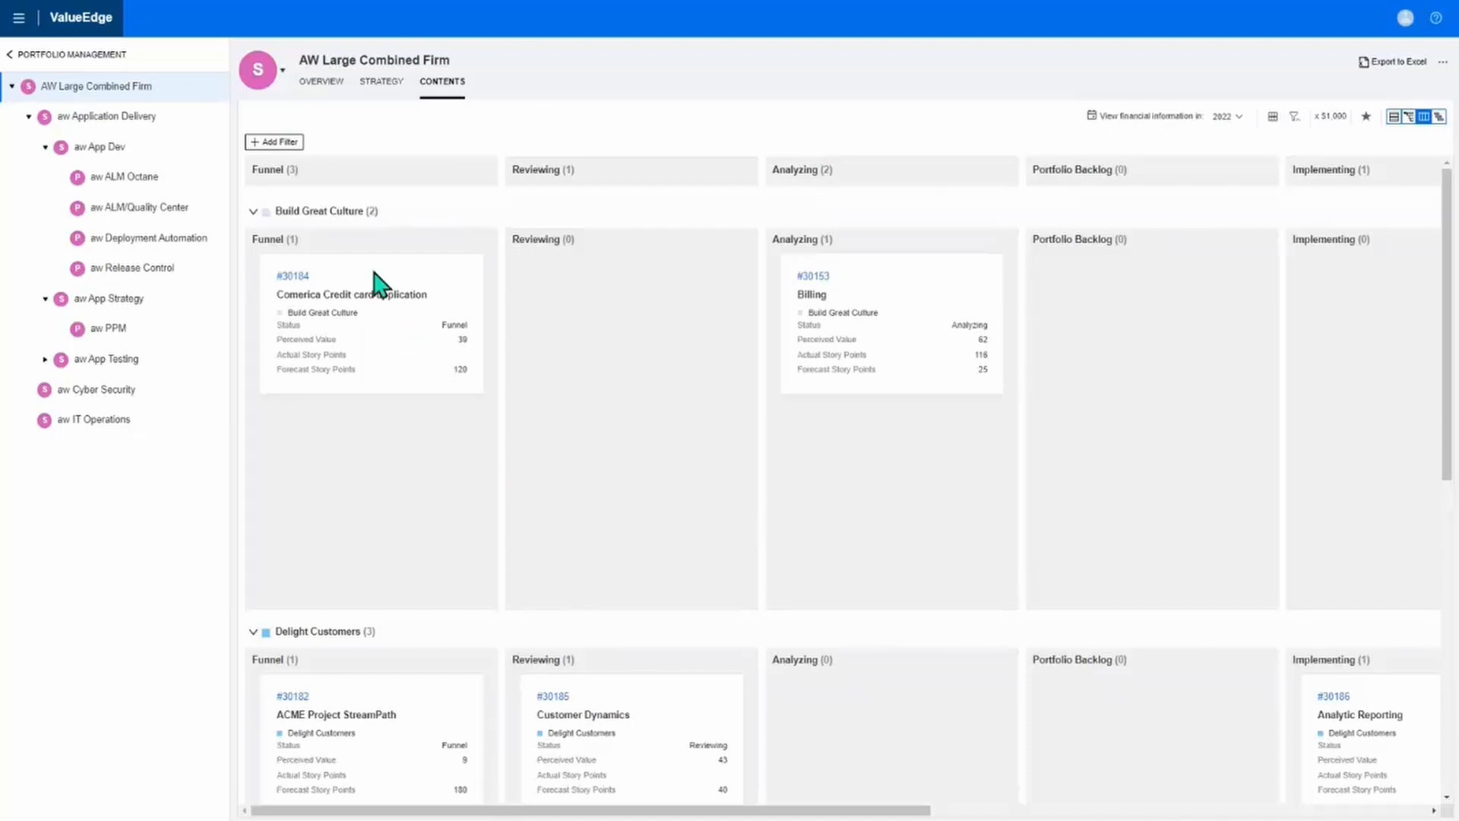
Step: Review the epic board by strategic theme, collapsing the Delight Customers and Grow Business lanes and expanding Delight Customers again
mouse_move(375, 283)
mouse_down()
mouse_move(652, 308)
mouse_move(387, 300)
mouse_move(371, 286)
mouse_move(393, 300)
mouse_up()
scroll(688, 433, down, 5)
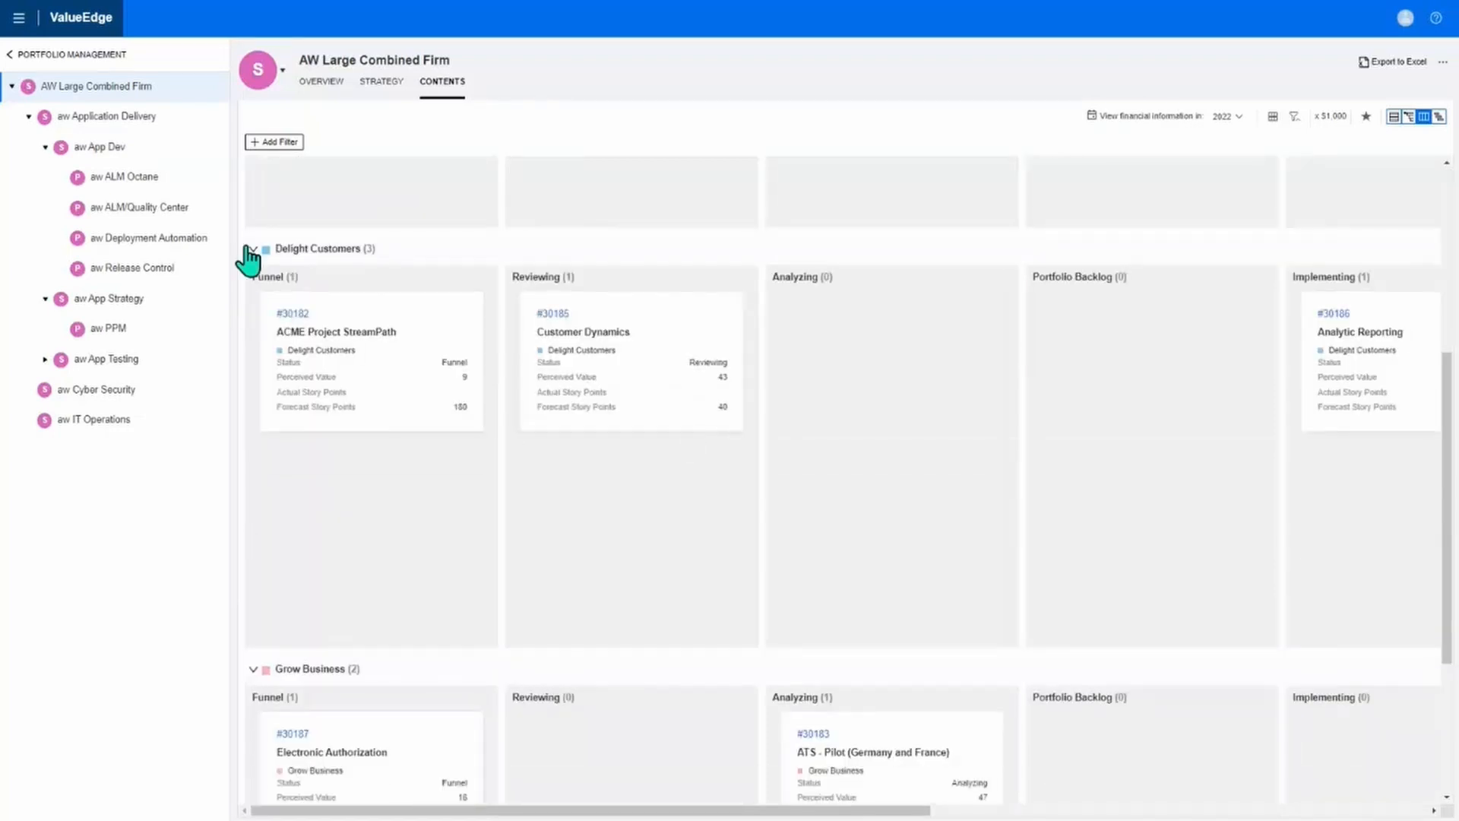
click(253, 249)
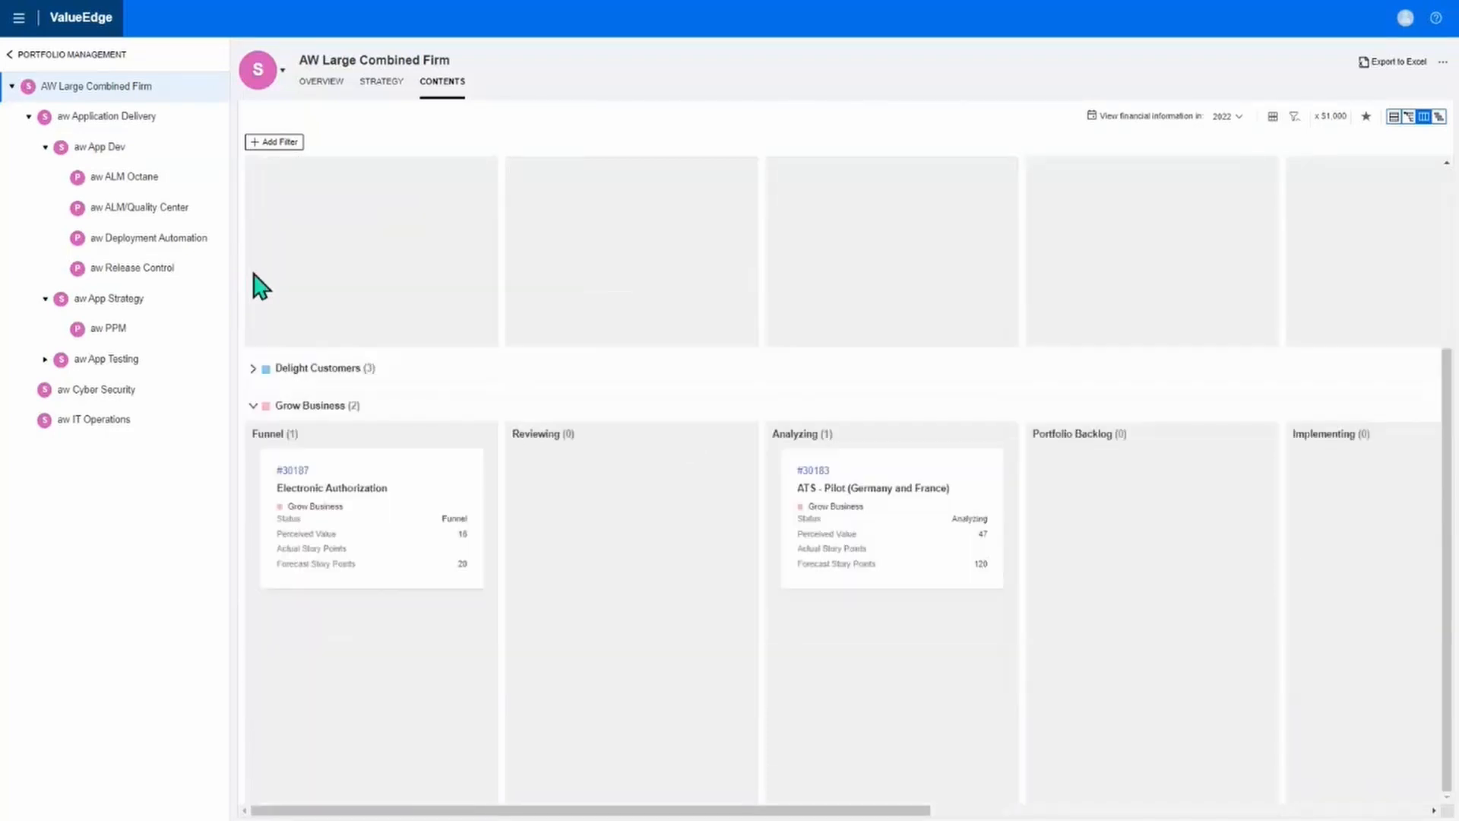
click(255, 405)
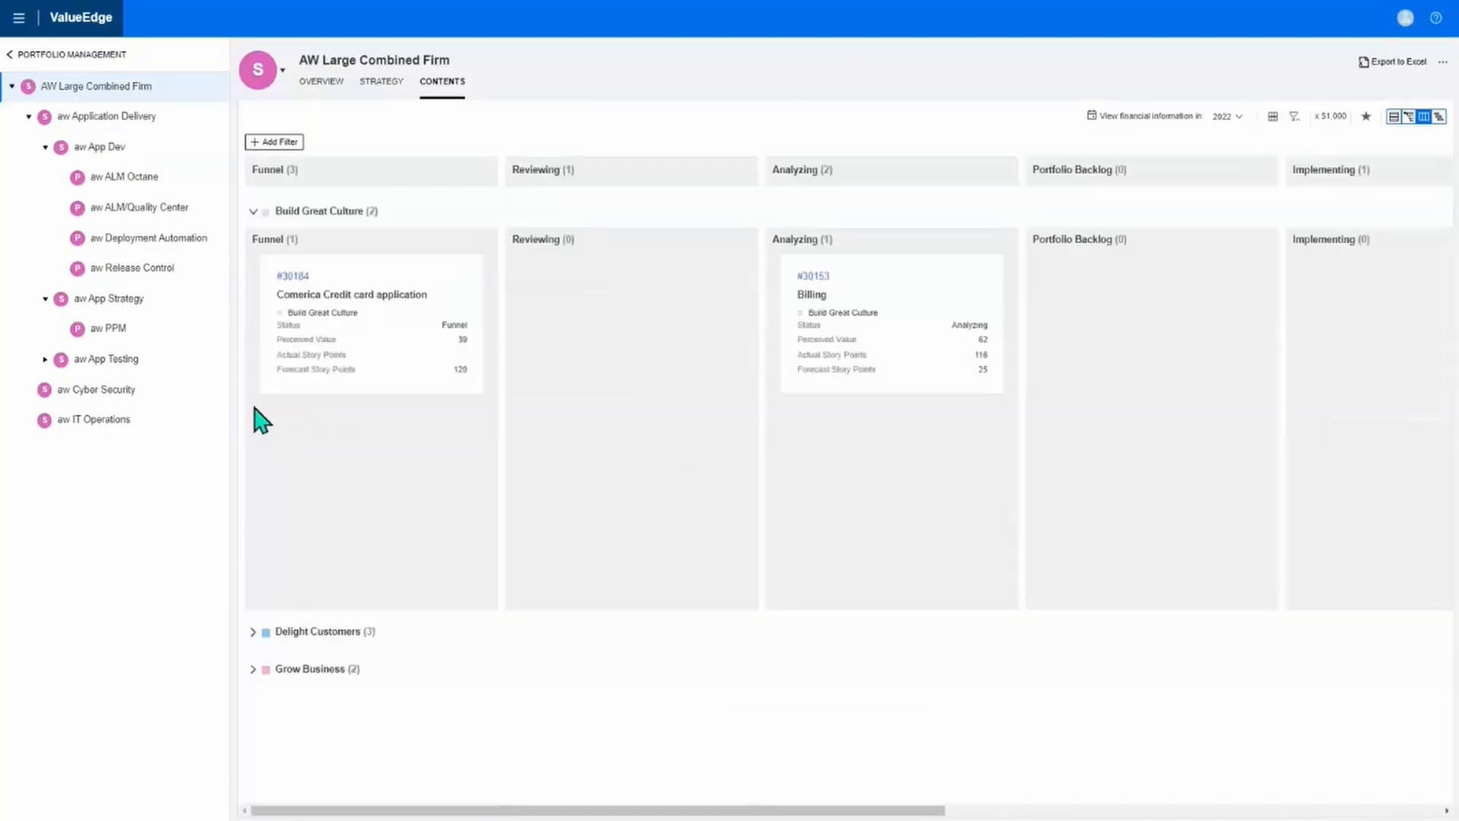
click(253, 633)
scroll(644, 592, down, 3)
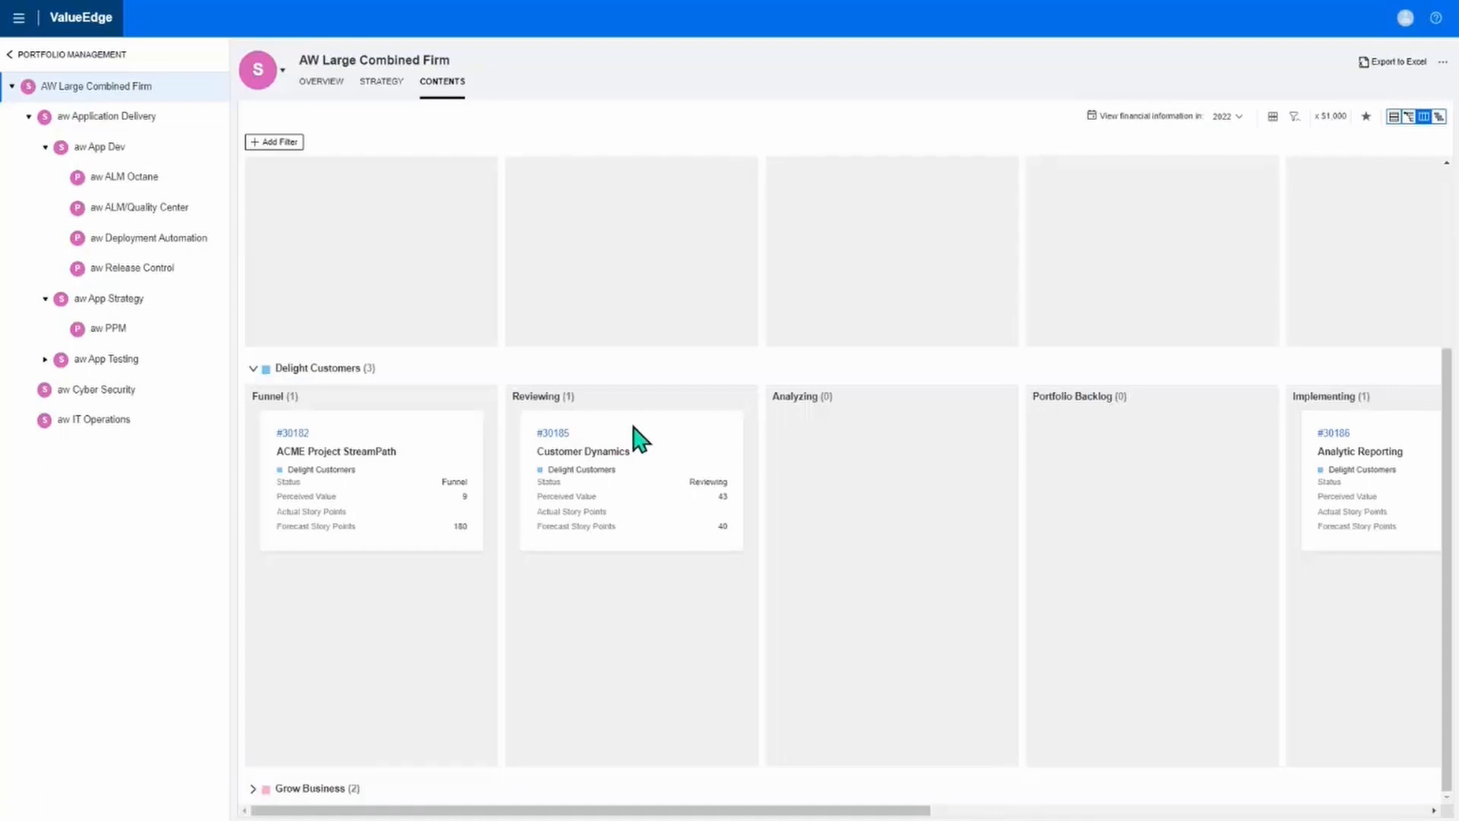
scroll(679, 272, up, 3)
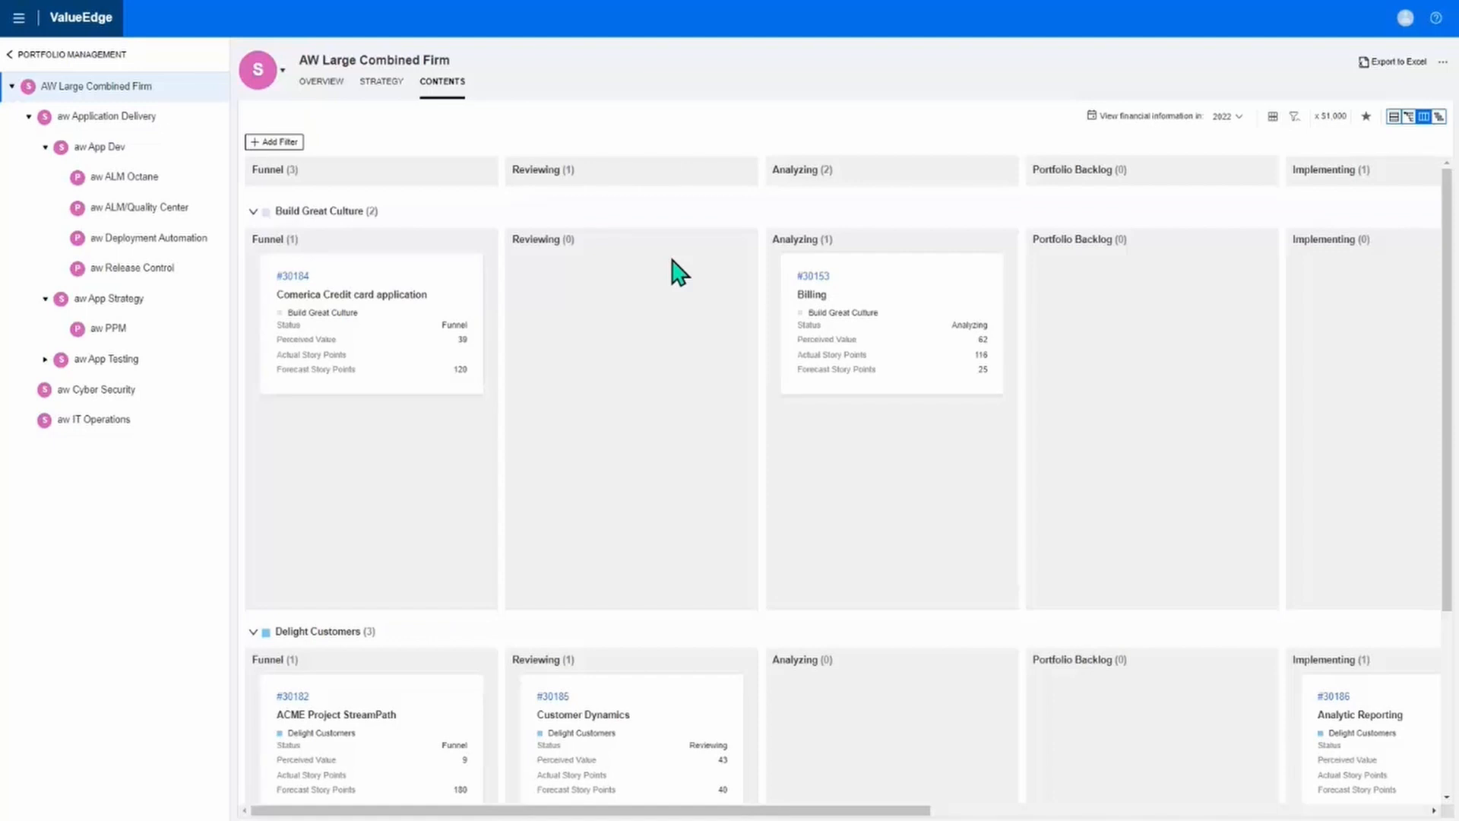
Step: Show the AW Large Combined Firm contents as a roadmap and apply the favorite view Roadmap by Value Stream (Product)
click(1441, 119)
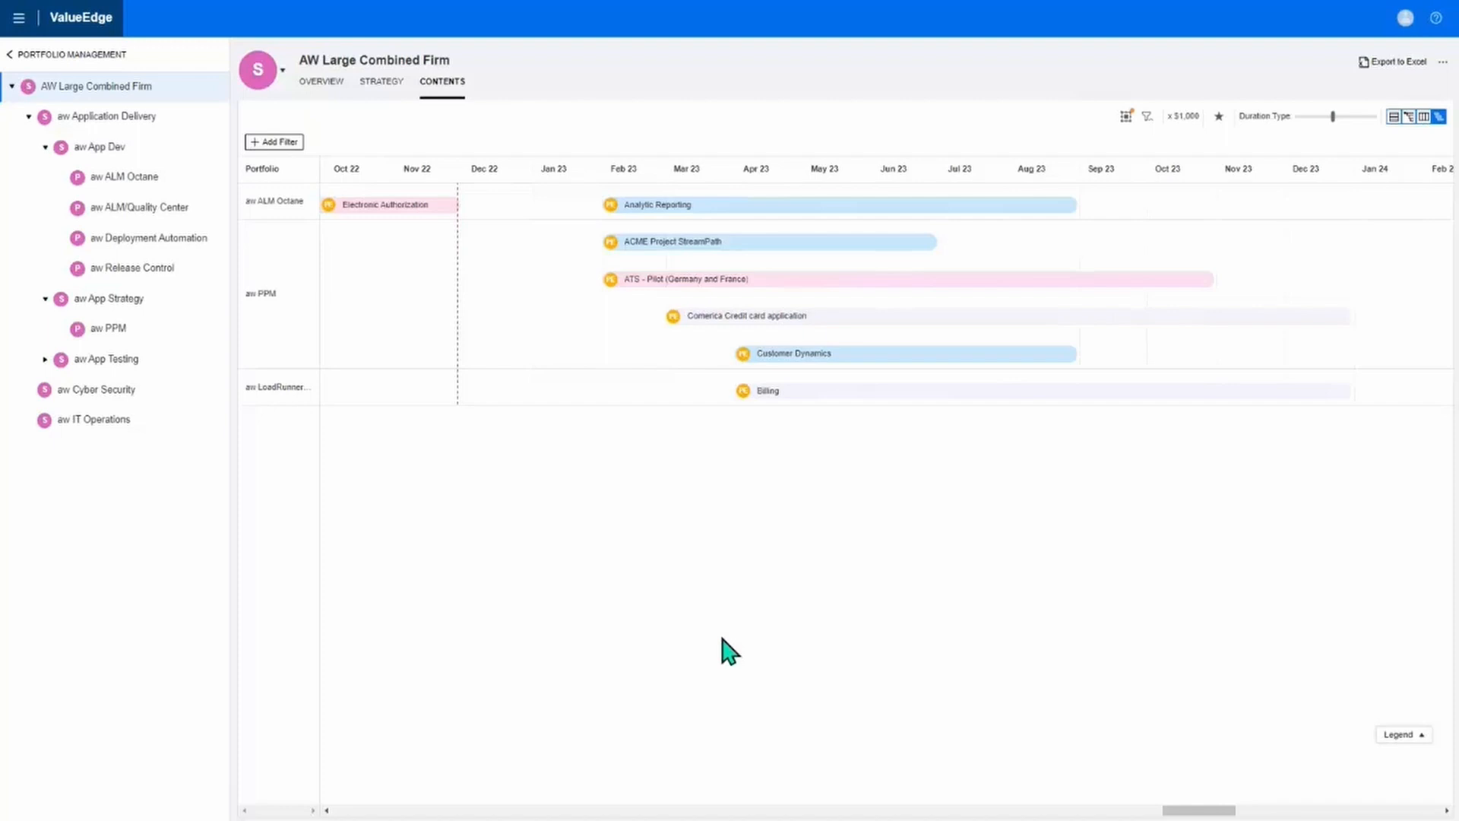
click(1220, 116)
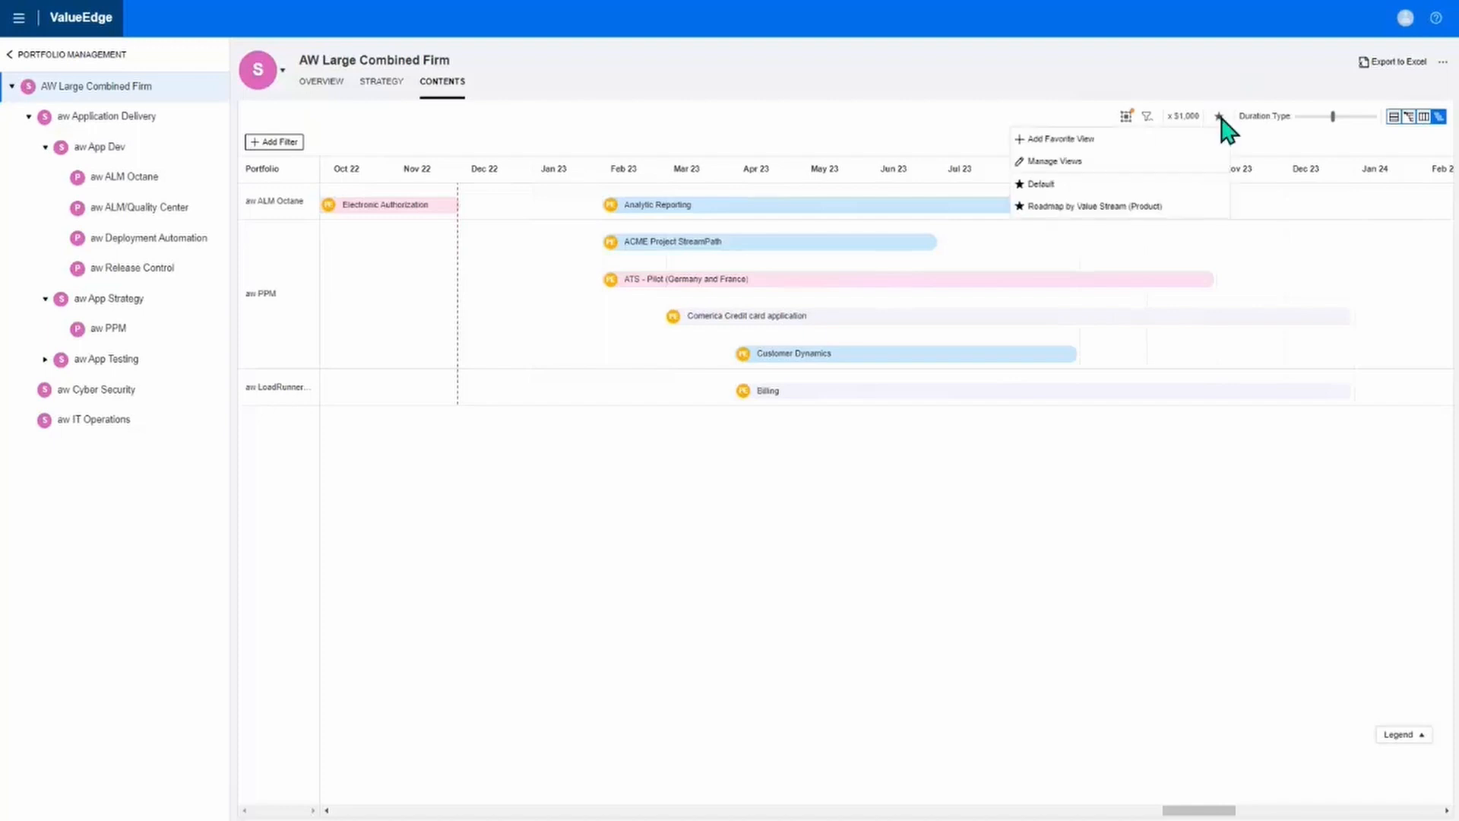
click(1149, 210)
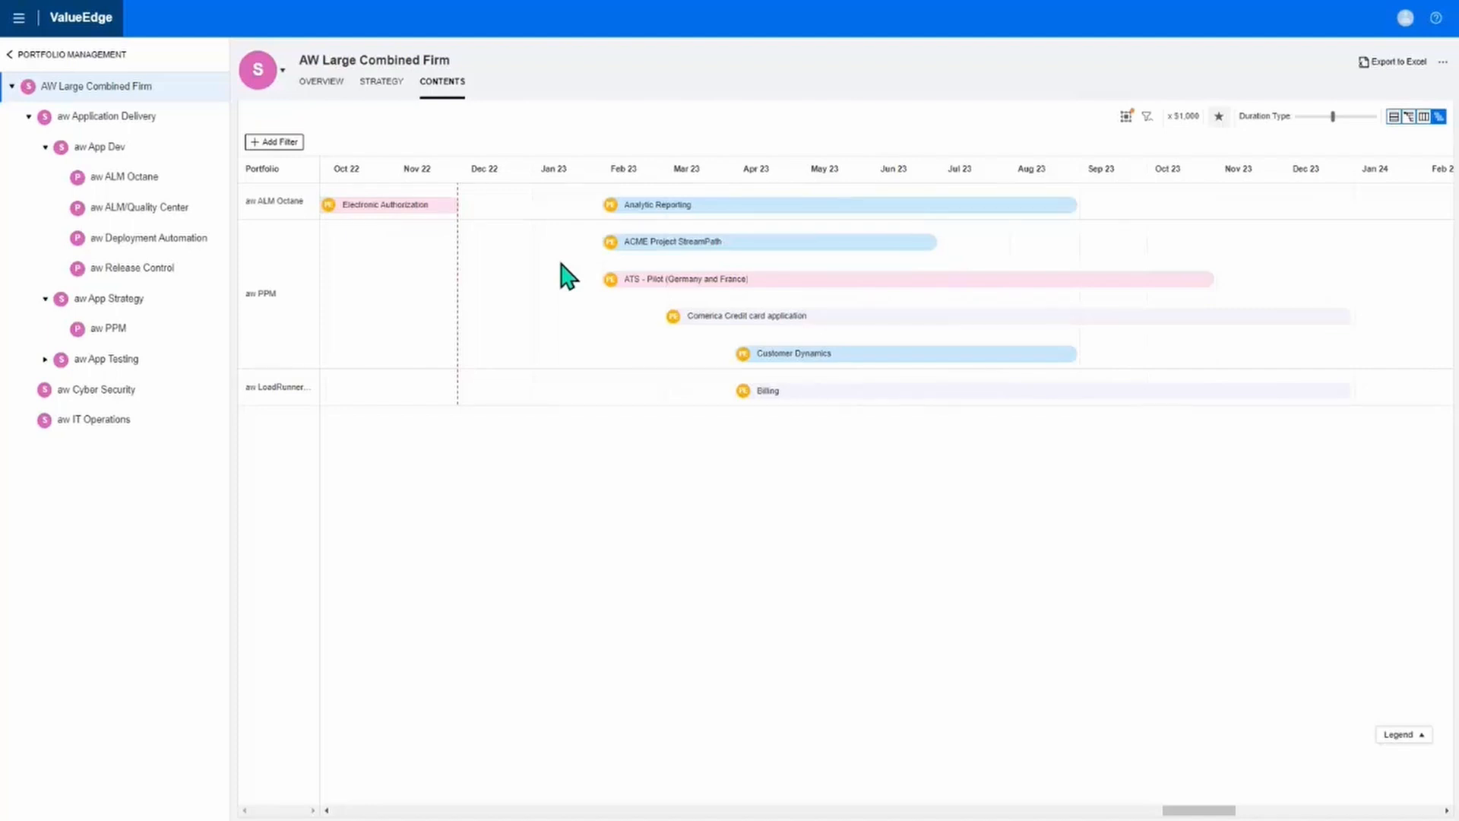
Step: Open the Customer Dynamics epic from the roadmap and review its summary, business case, value and cost, ratings and workflow status
mouse_move(659, 276)
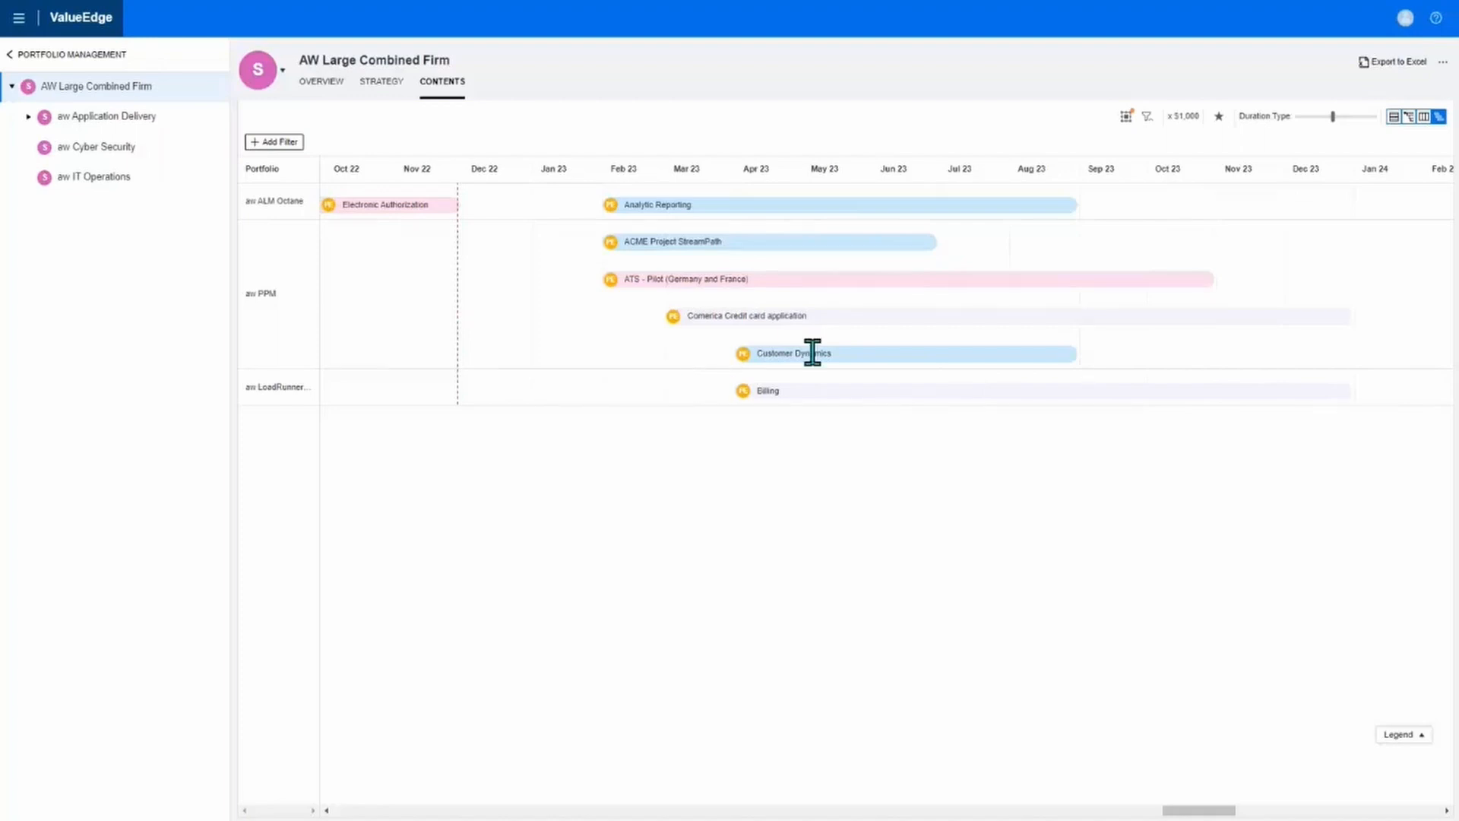
mouse_move(808, 353)
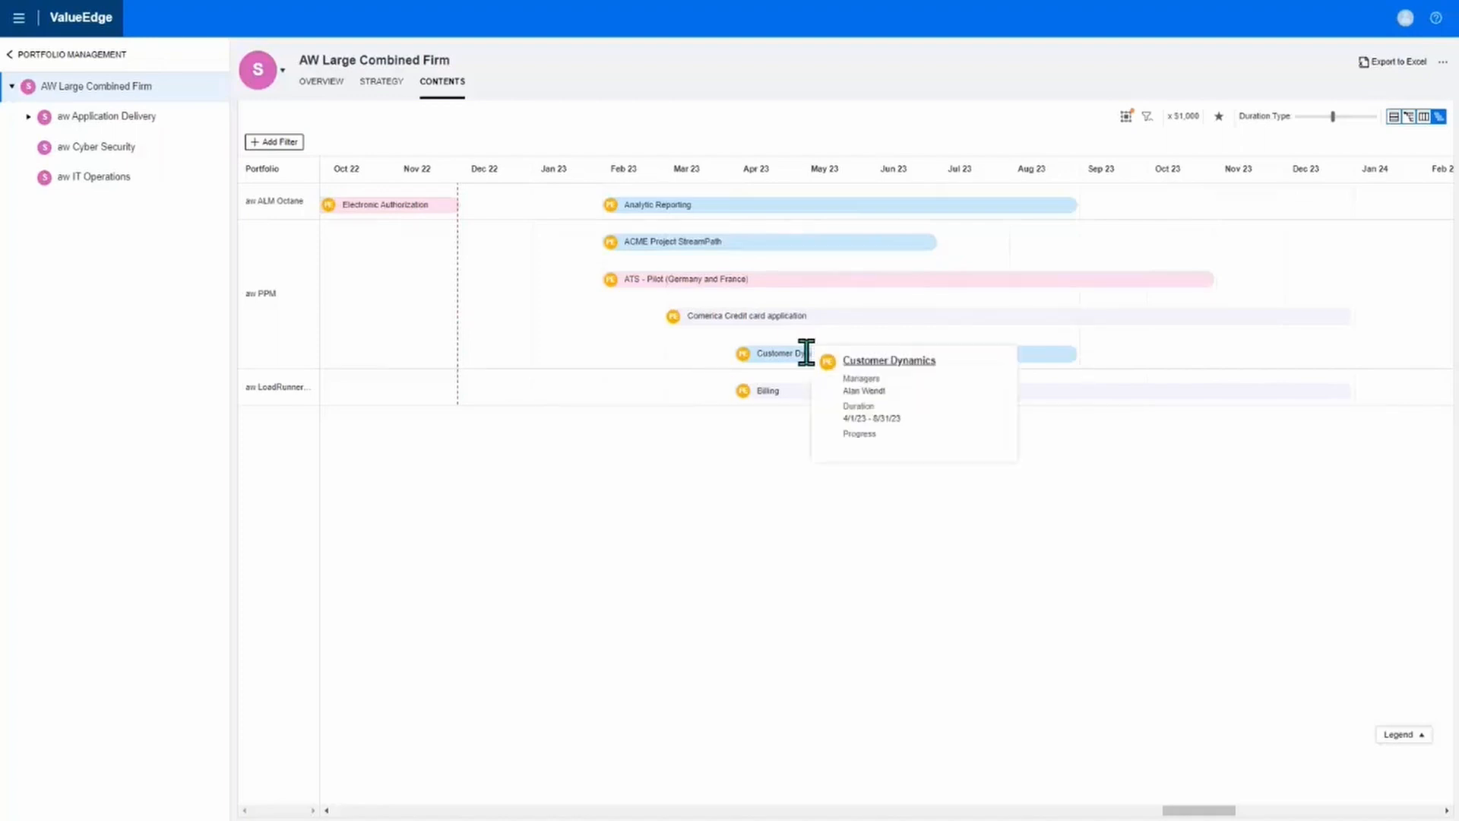
click(850, 365)
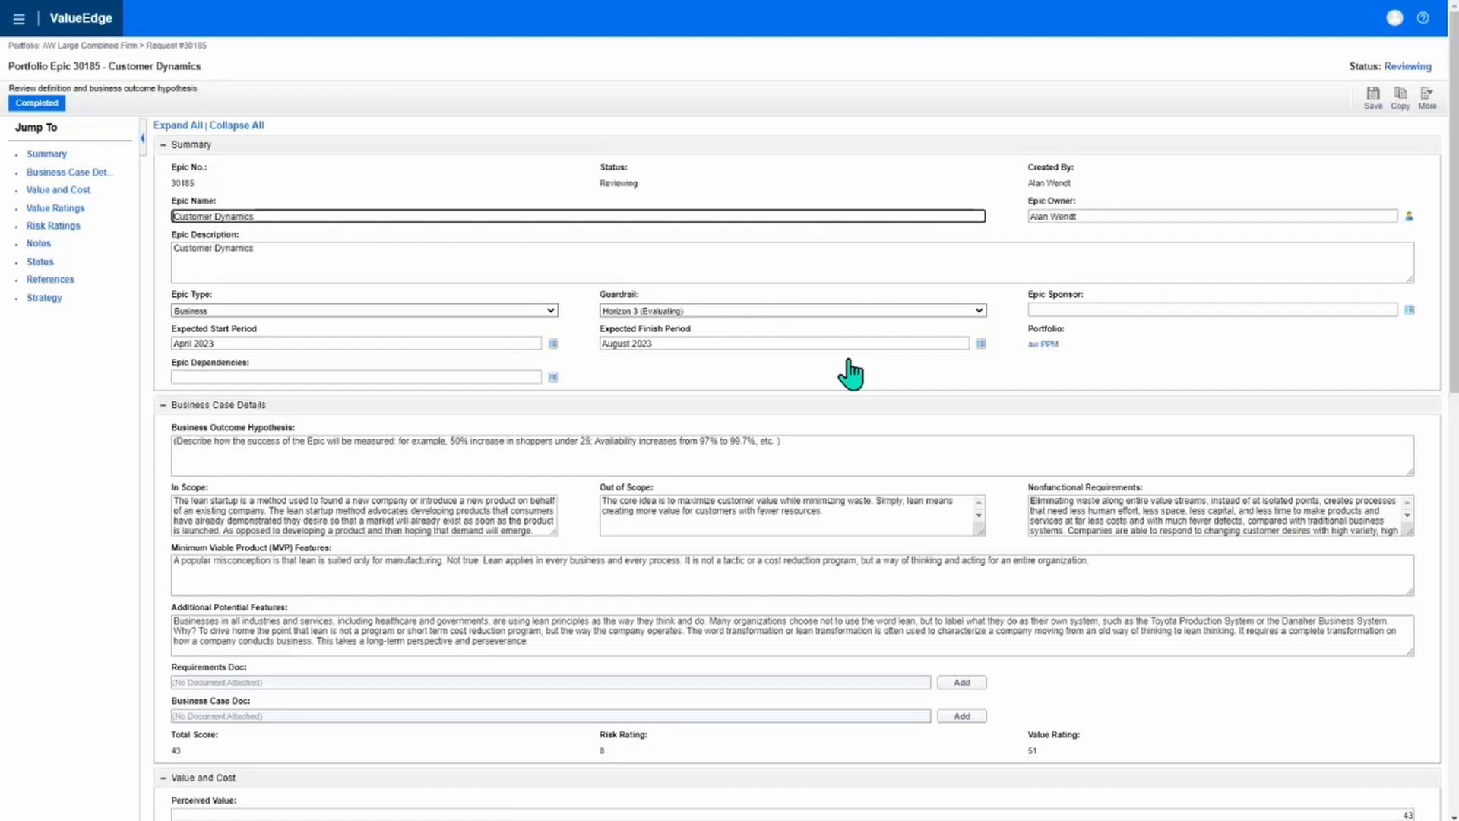
click(85, 376)
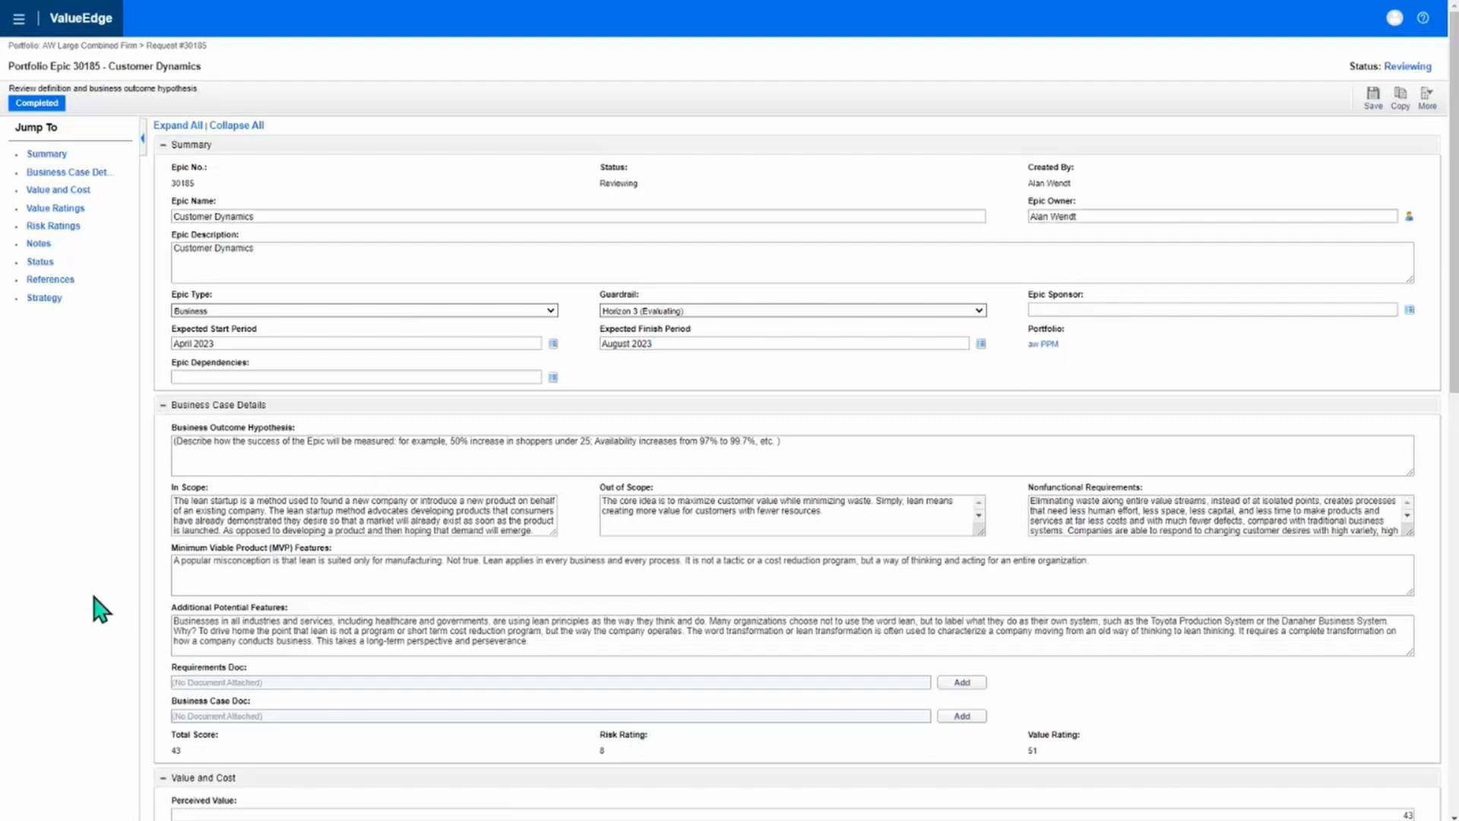
scroll(94, 597, down, 2)
scroll(106, 431, down, 5)
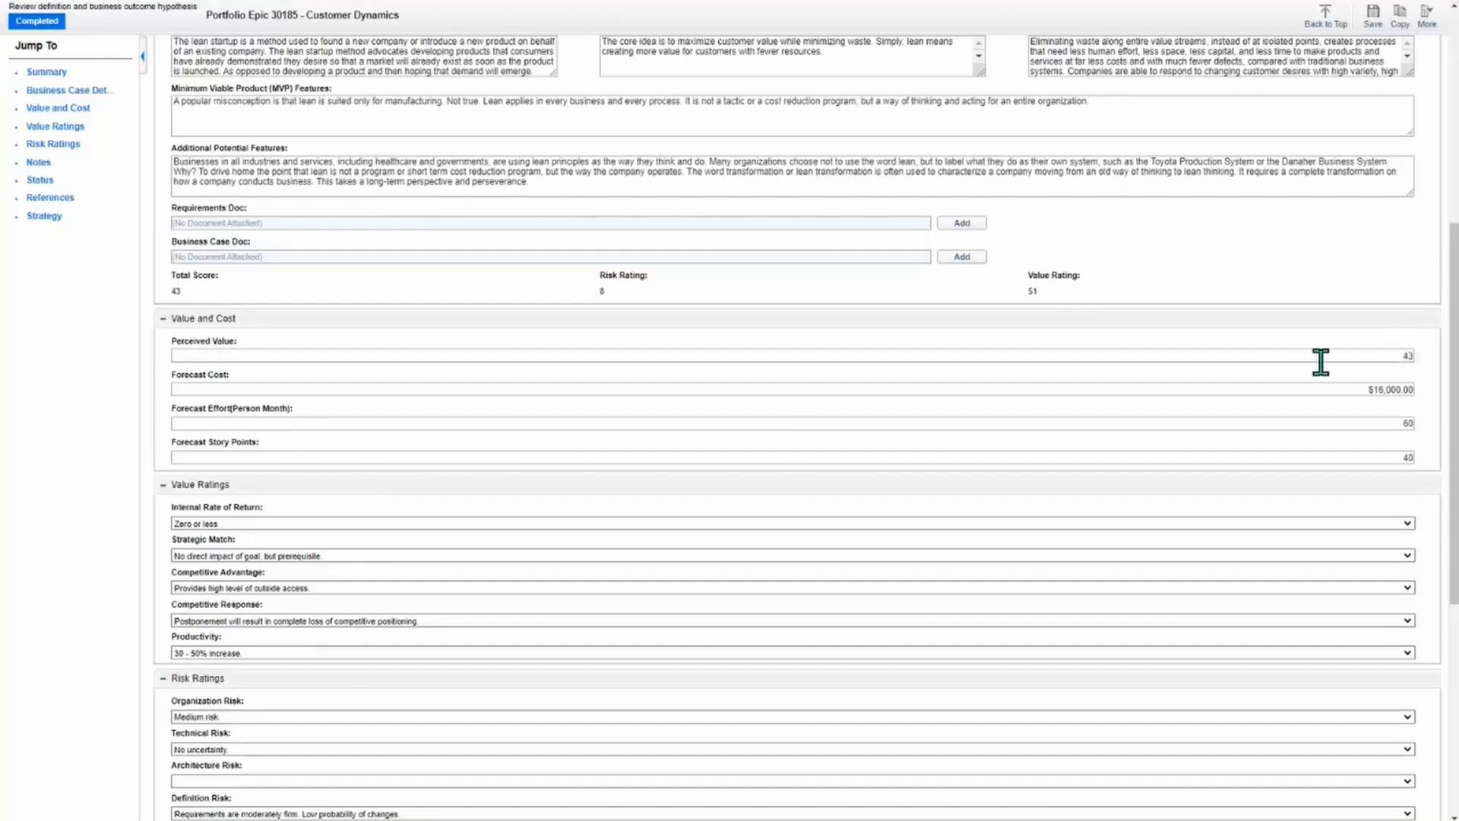
scroll(289, 586, down, 4)
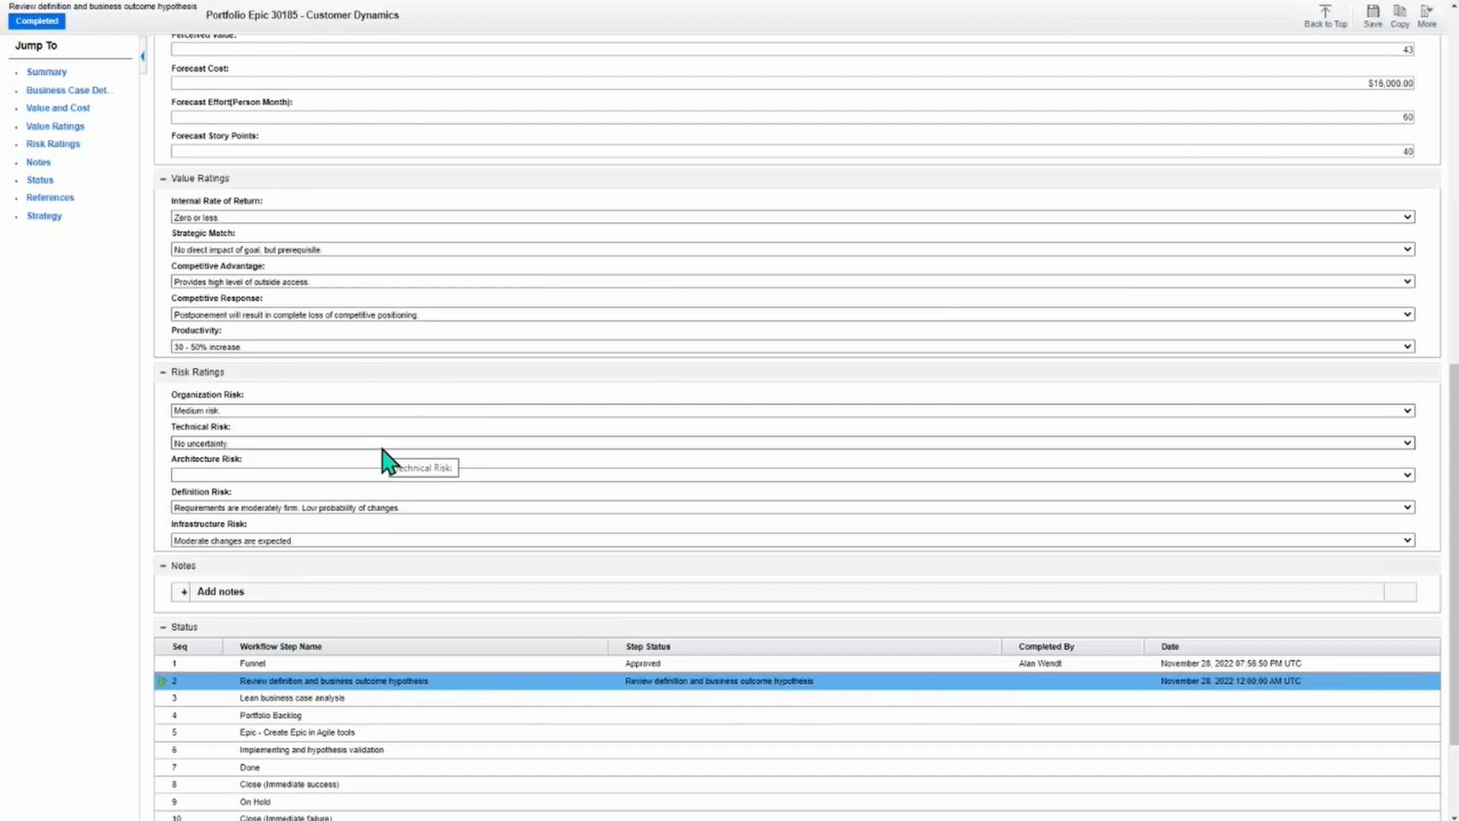
Step: Set the epic's Internal Rate of Return to 6 - 9.99% and its Strategic Match to "No impacted goal. Increases operational efficiency"
click(292, 218)
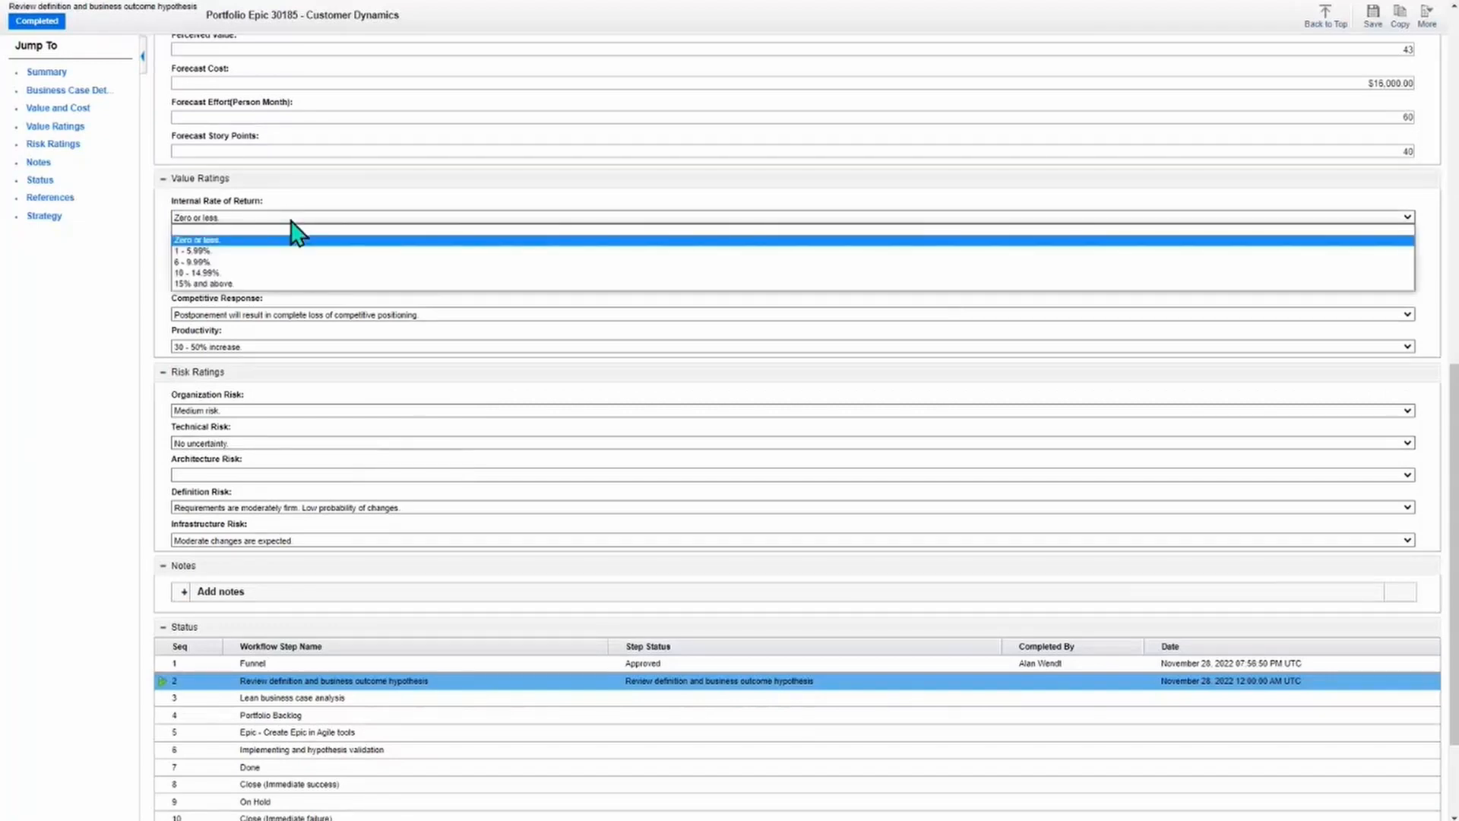
click(233, 263)
click(261, 251)
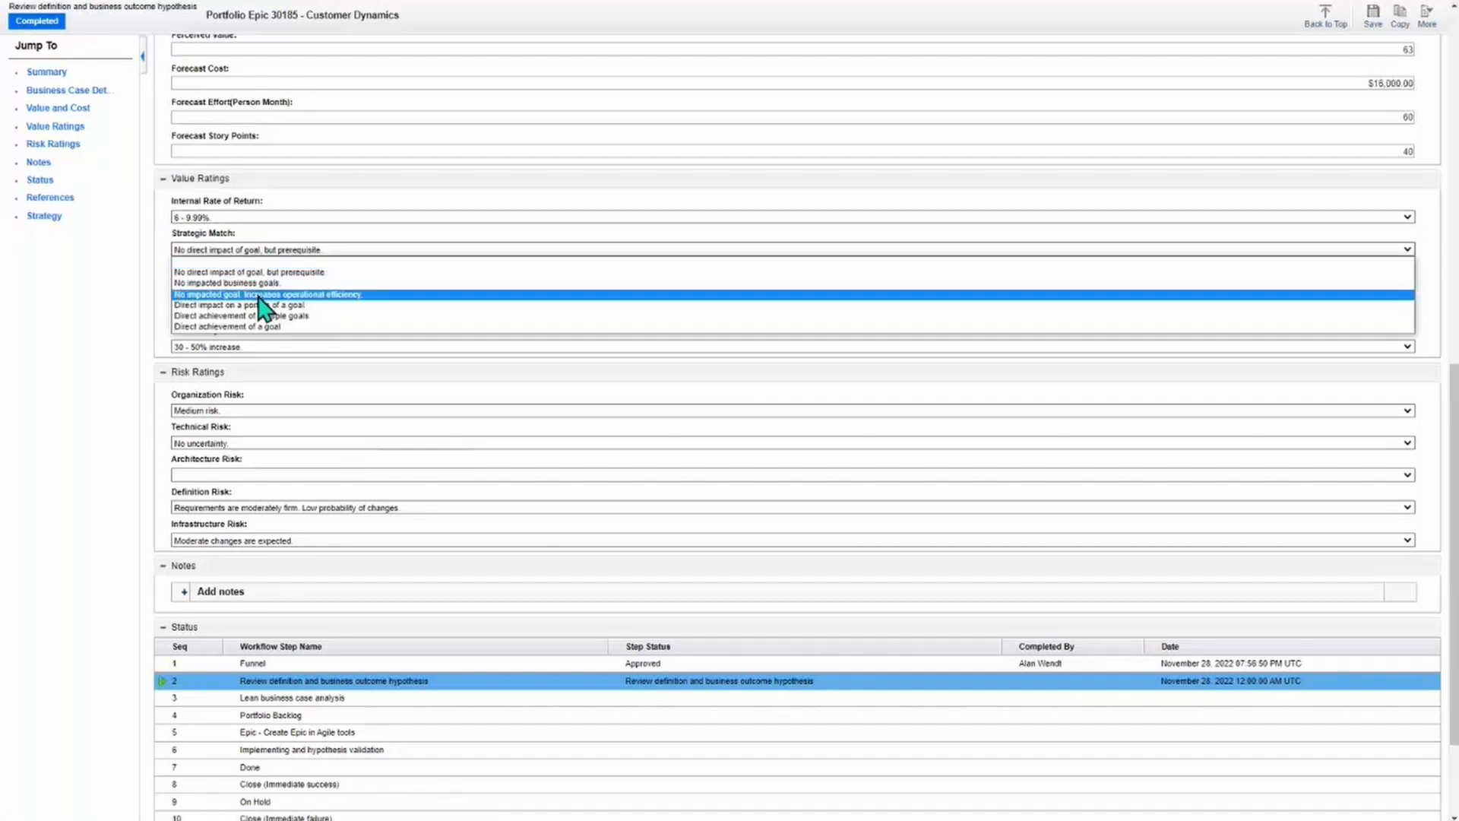
click(261, 295)
scroll(1319, 228, up, 2)
click(1374, 204)
click(1338, 222)
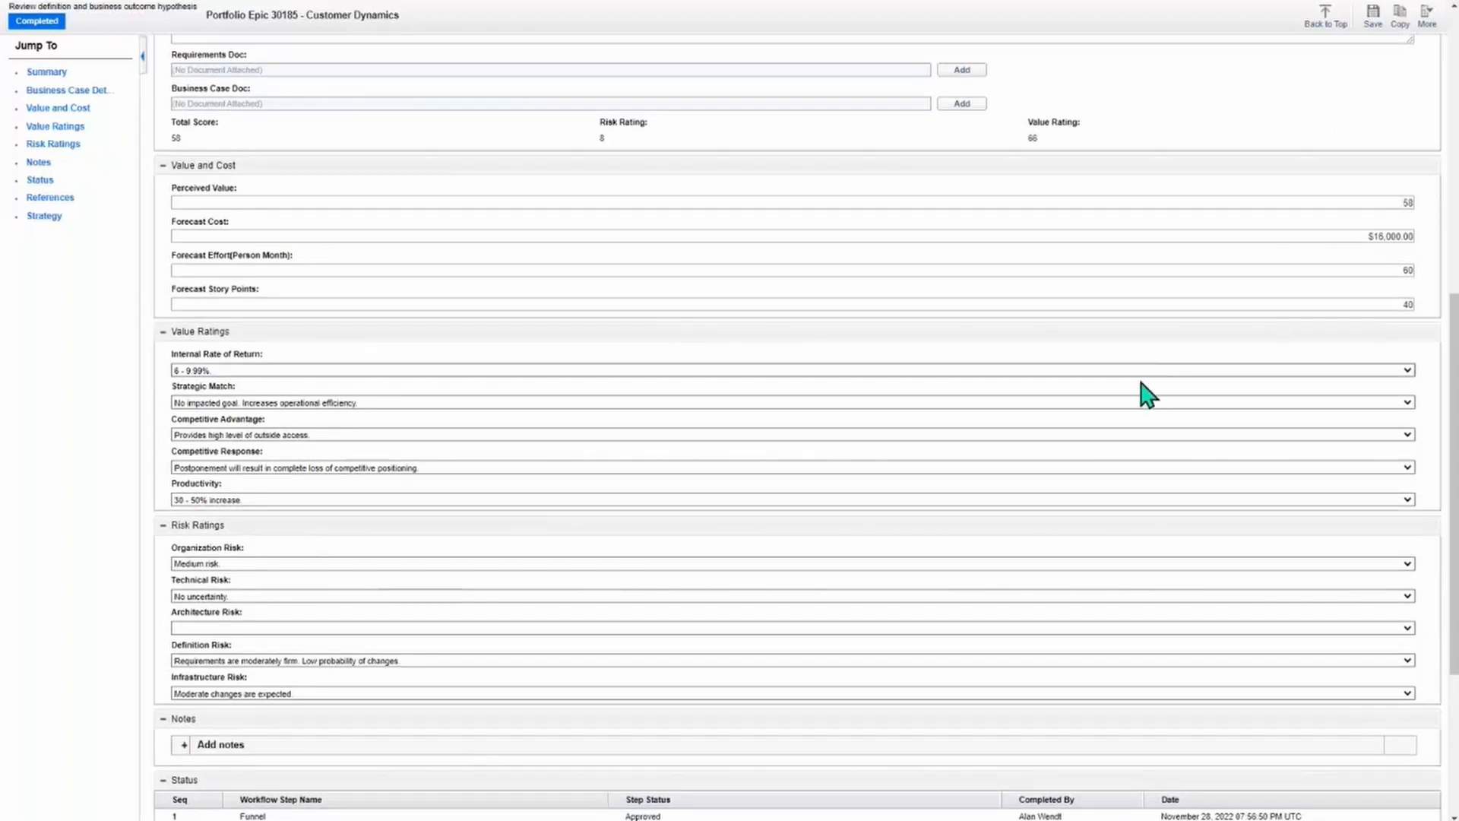
Step: Set the Organization Risk of the epic to High risk and save the epic
click(381, 565)
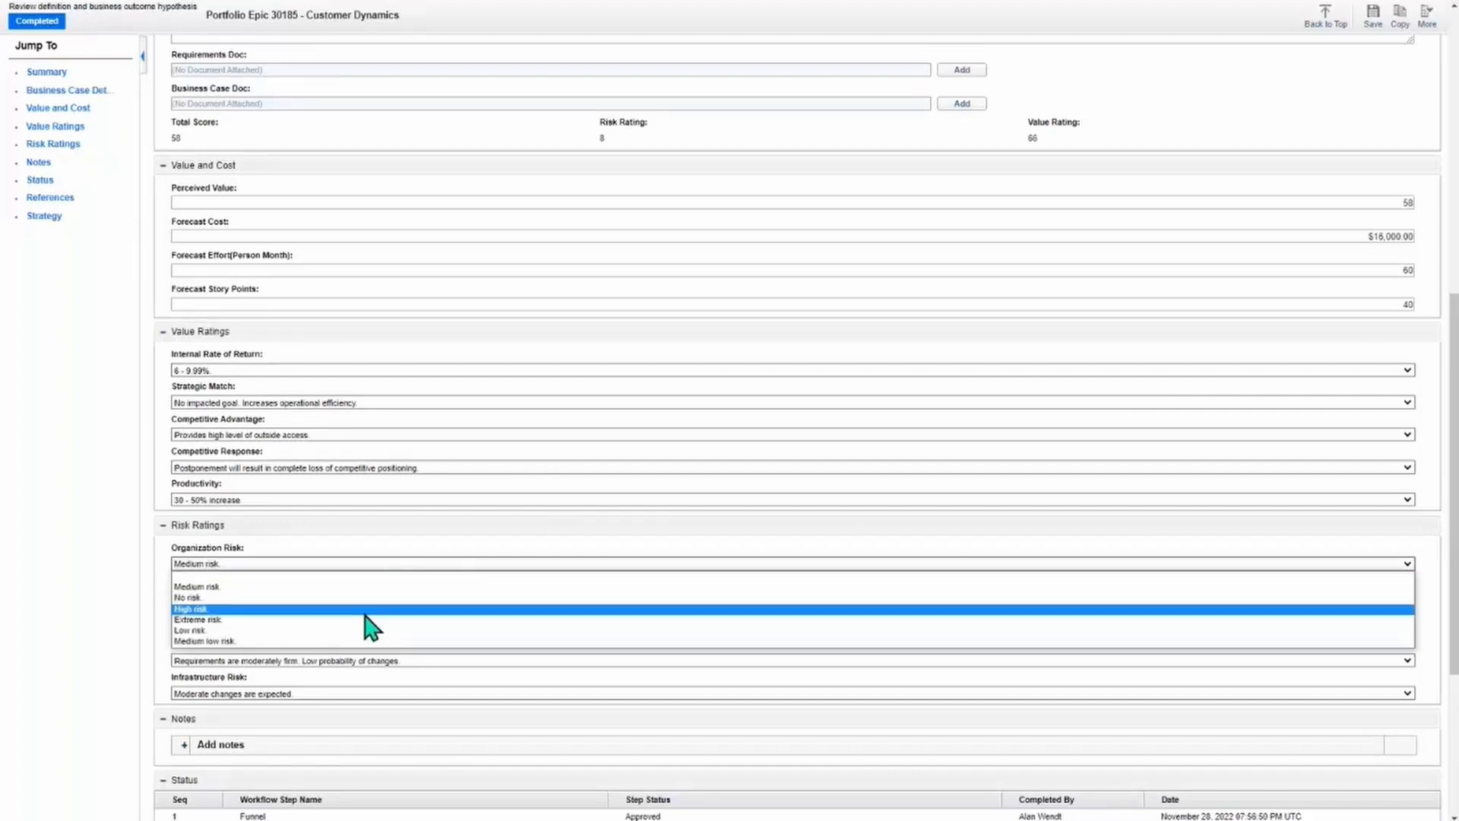
click(366, 600)
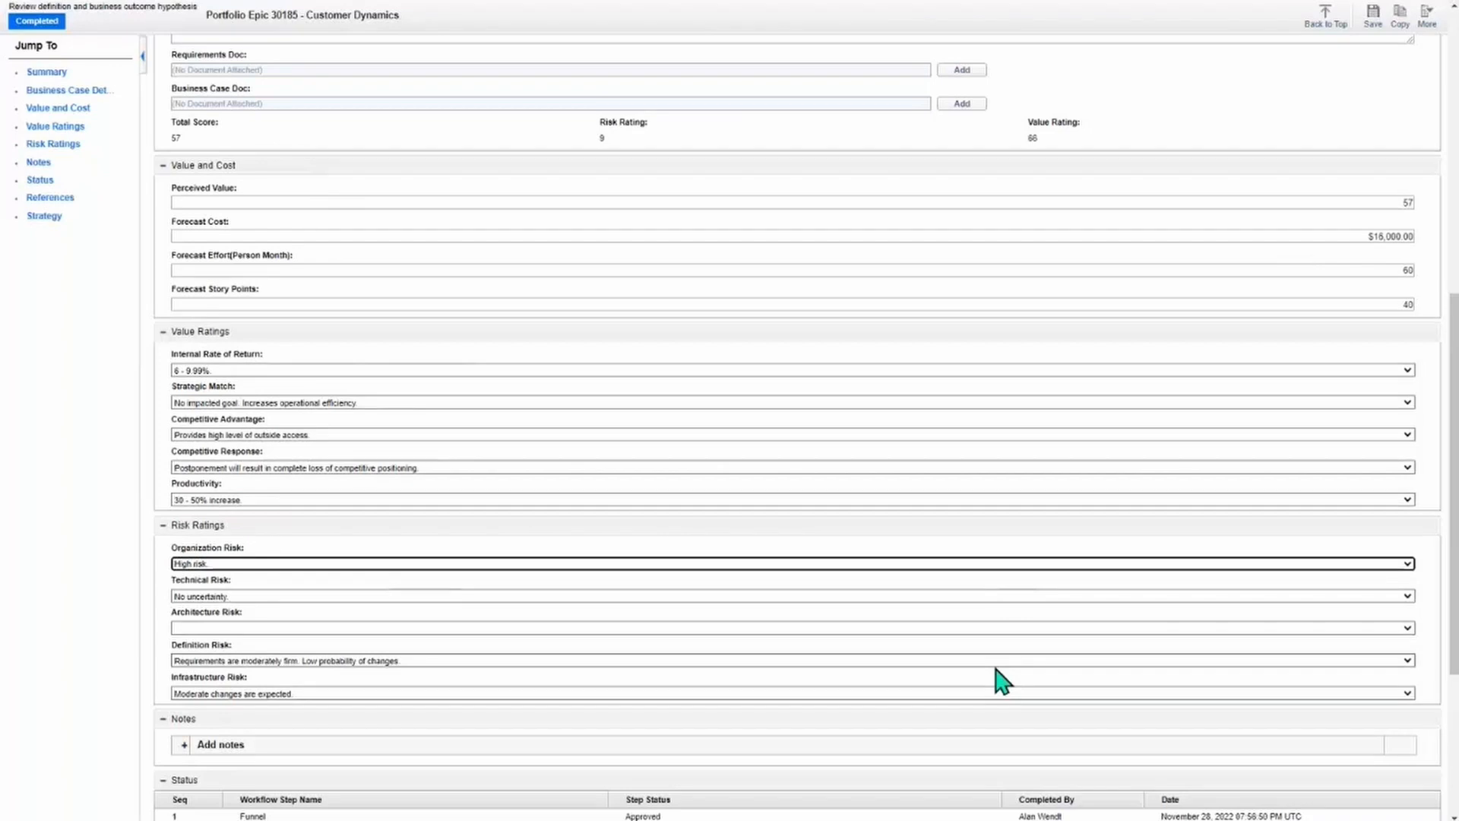
scroll(635, 648, down, 4)
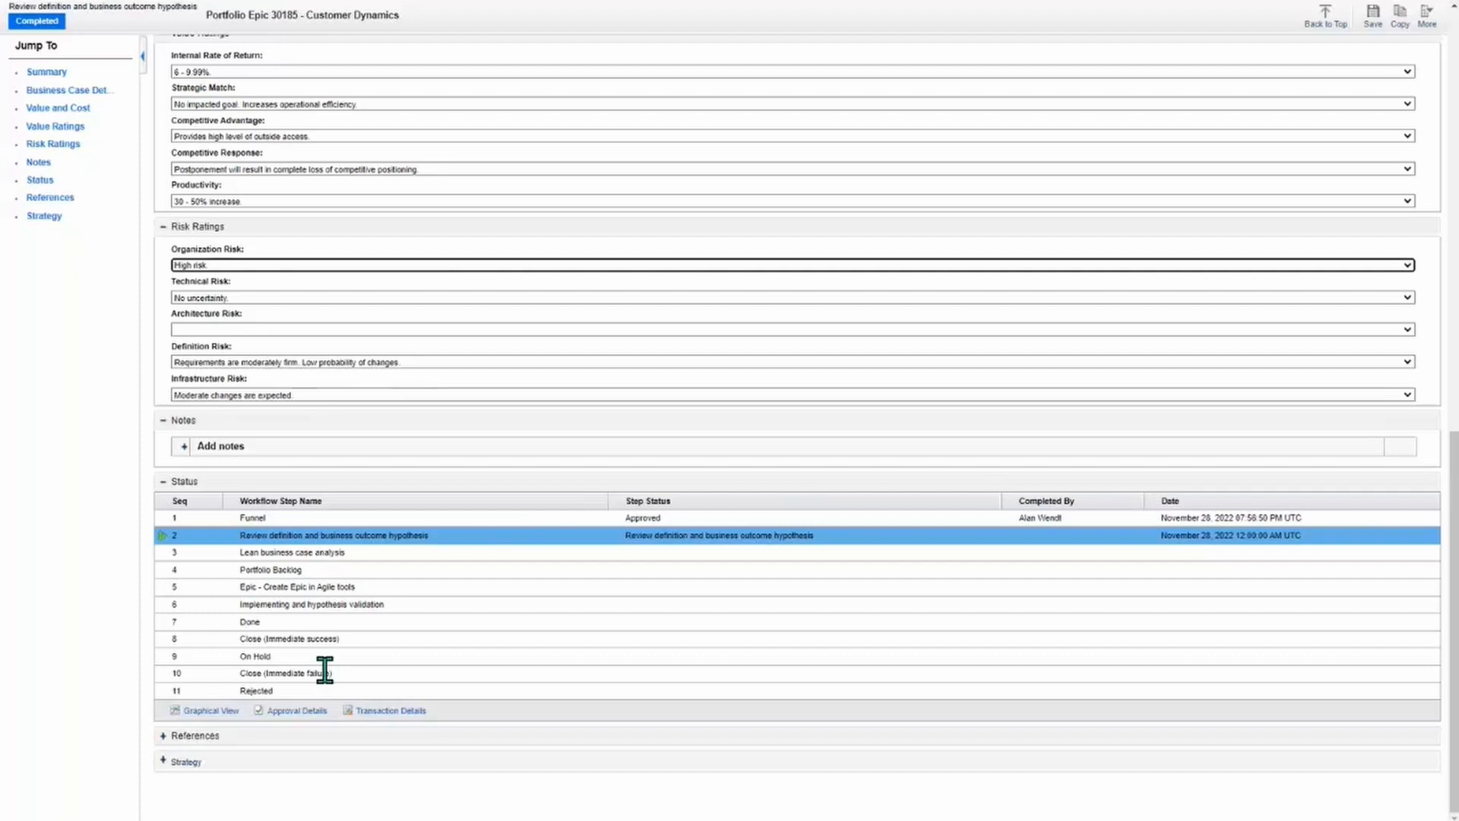
scroll(505, 547, up, 15)
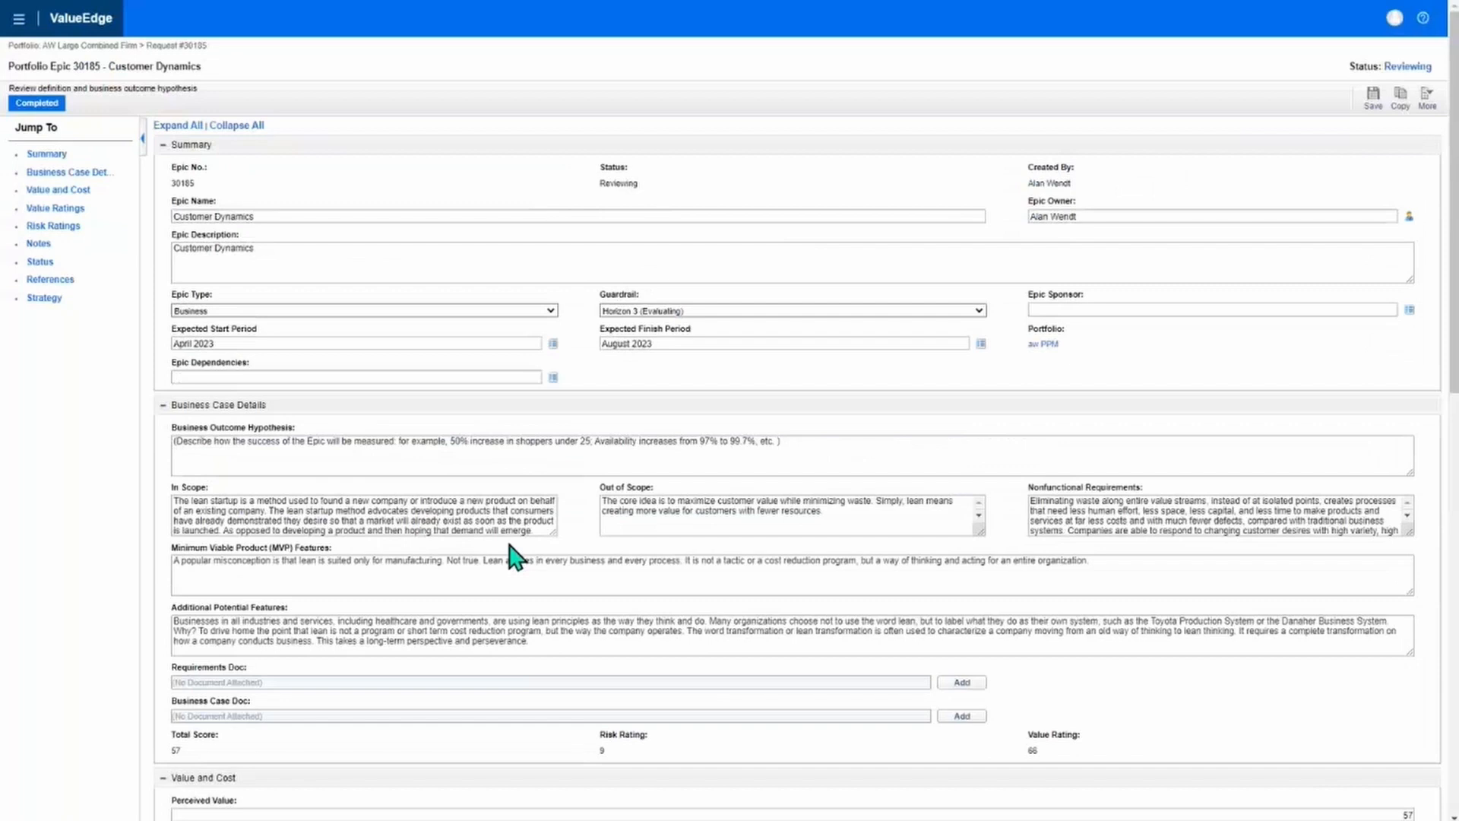
click(1378, 113)
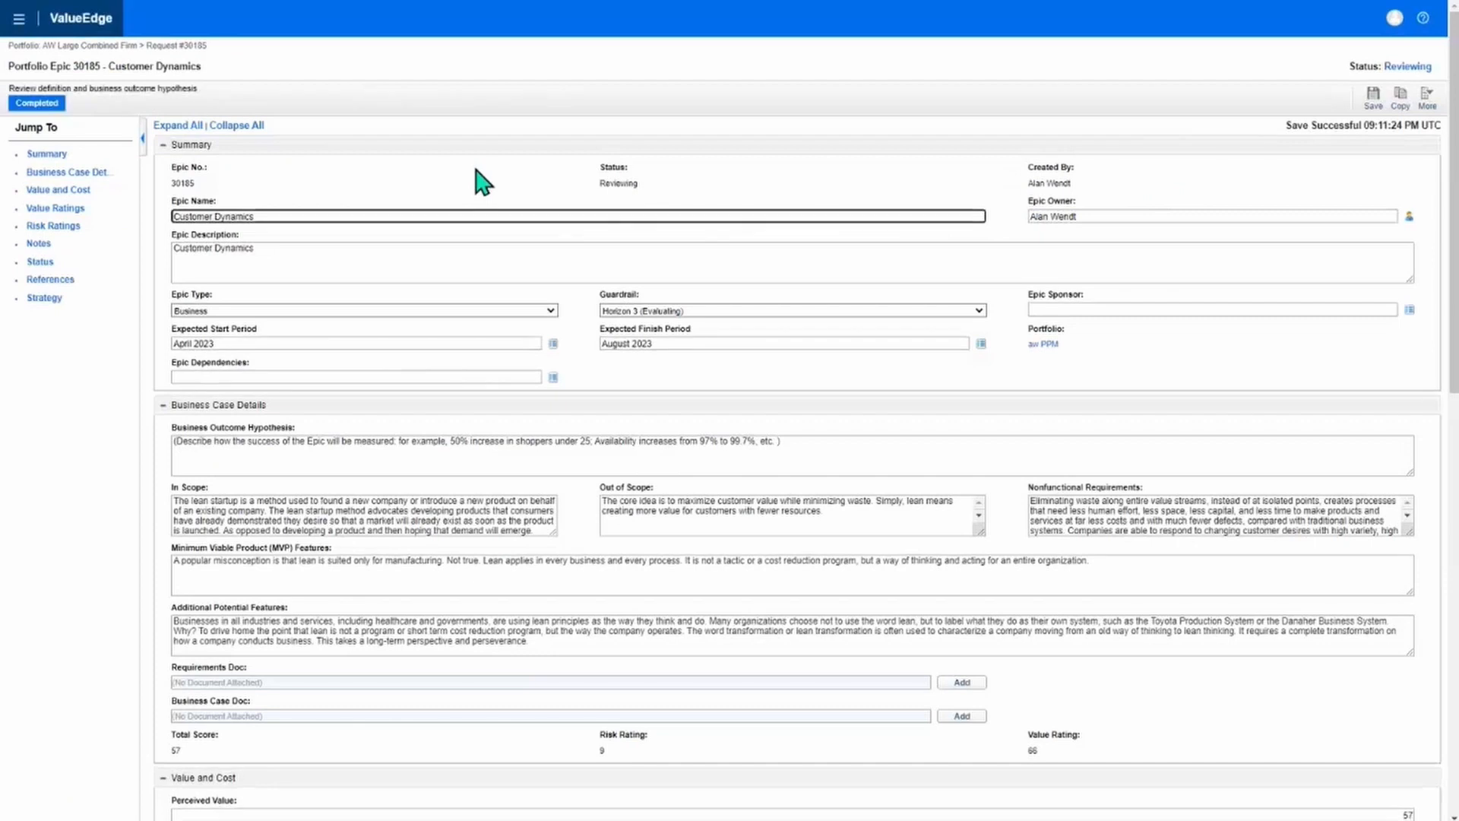
Step: Complete the epic's definition and business outcome hypothesis review and approve its lean business case analysis
click(51, 114)
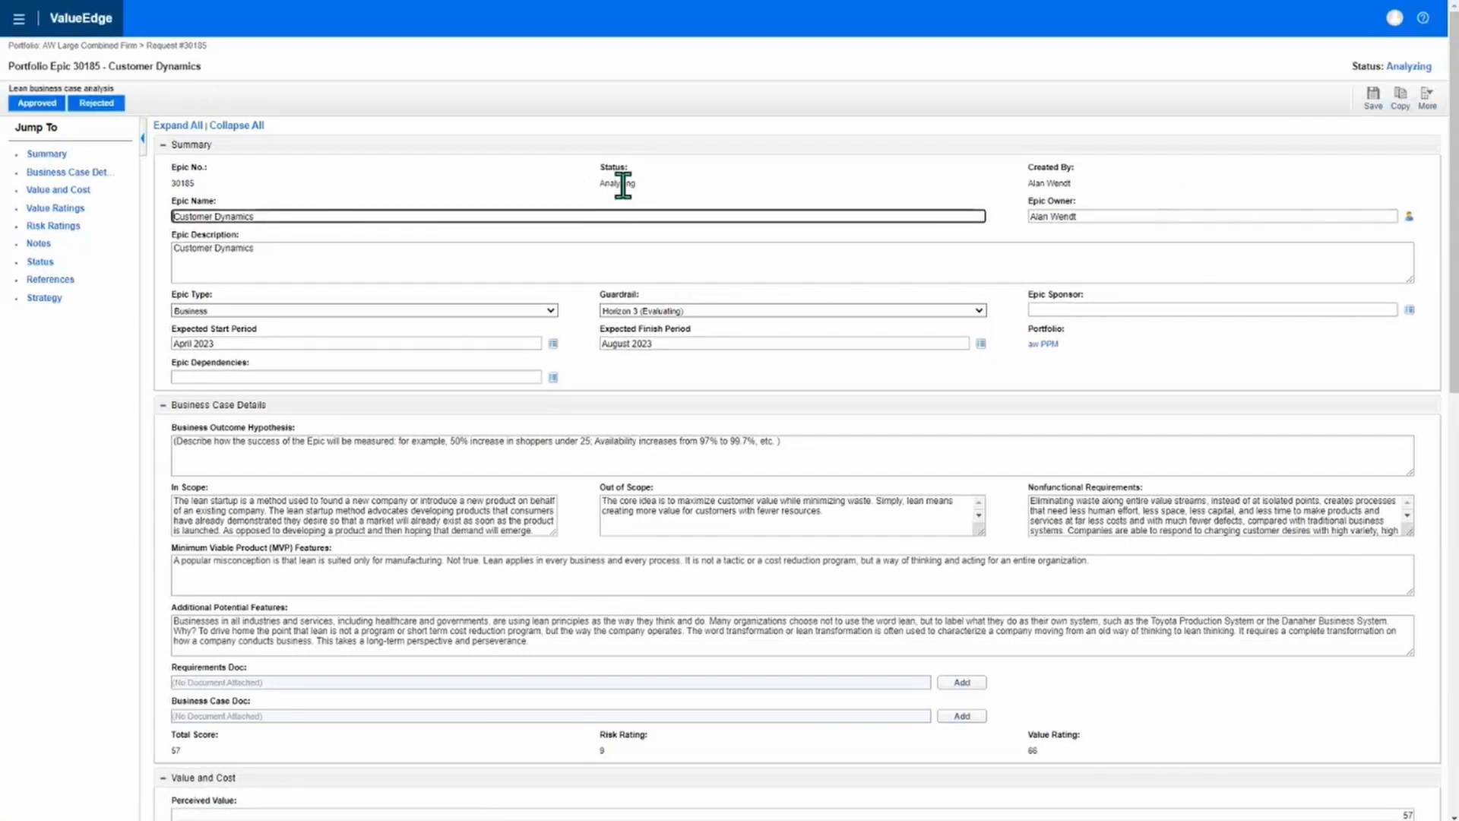
click(45, 102)
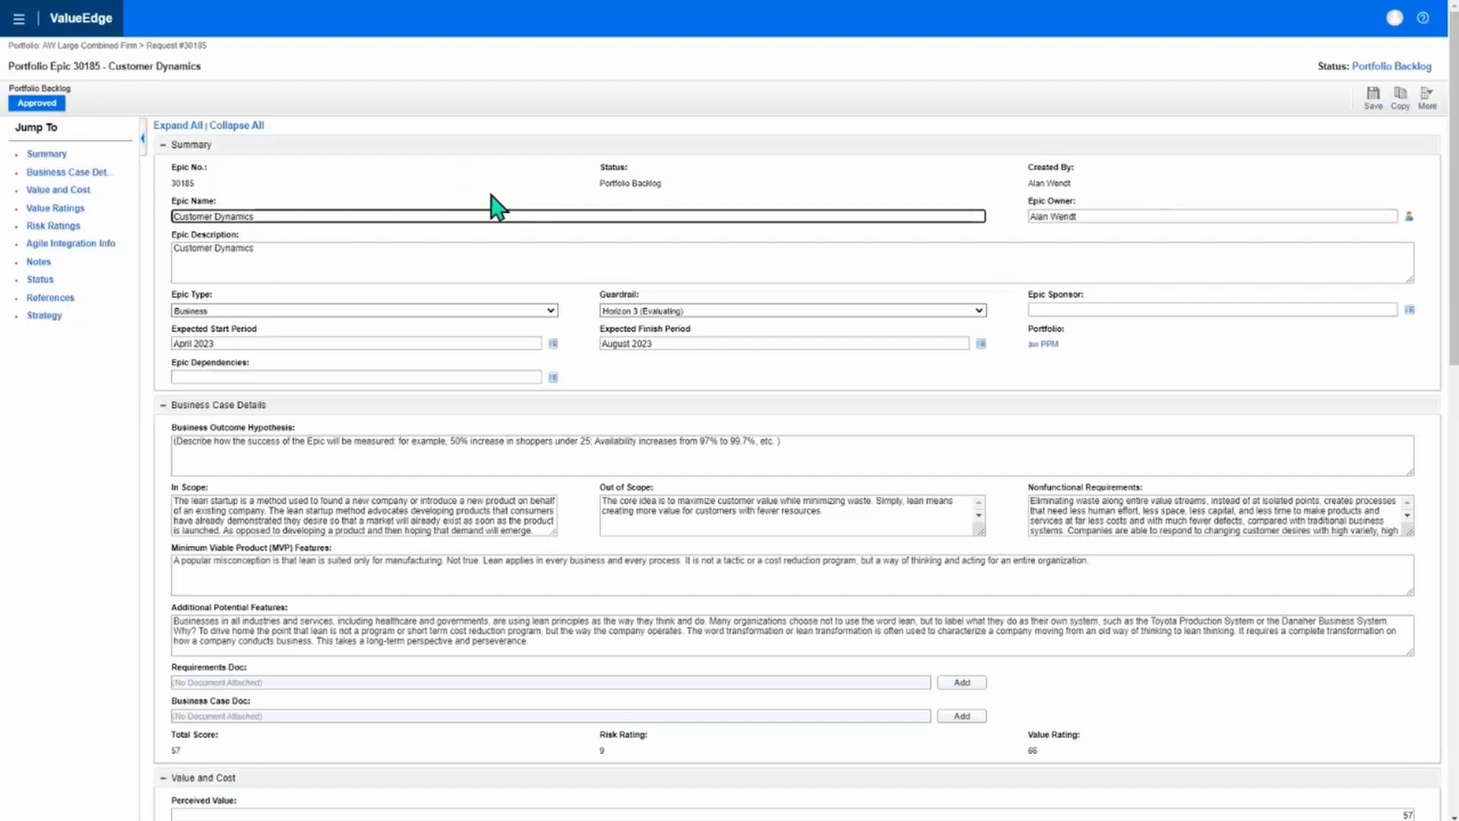
Step: Approve the Customer Dynamics epic out of the Portfolio Backlog and set its agile instance name to spm_configuration
click(43, 105)
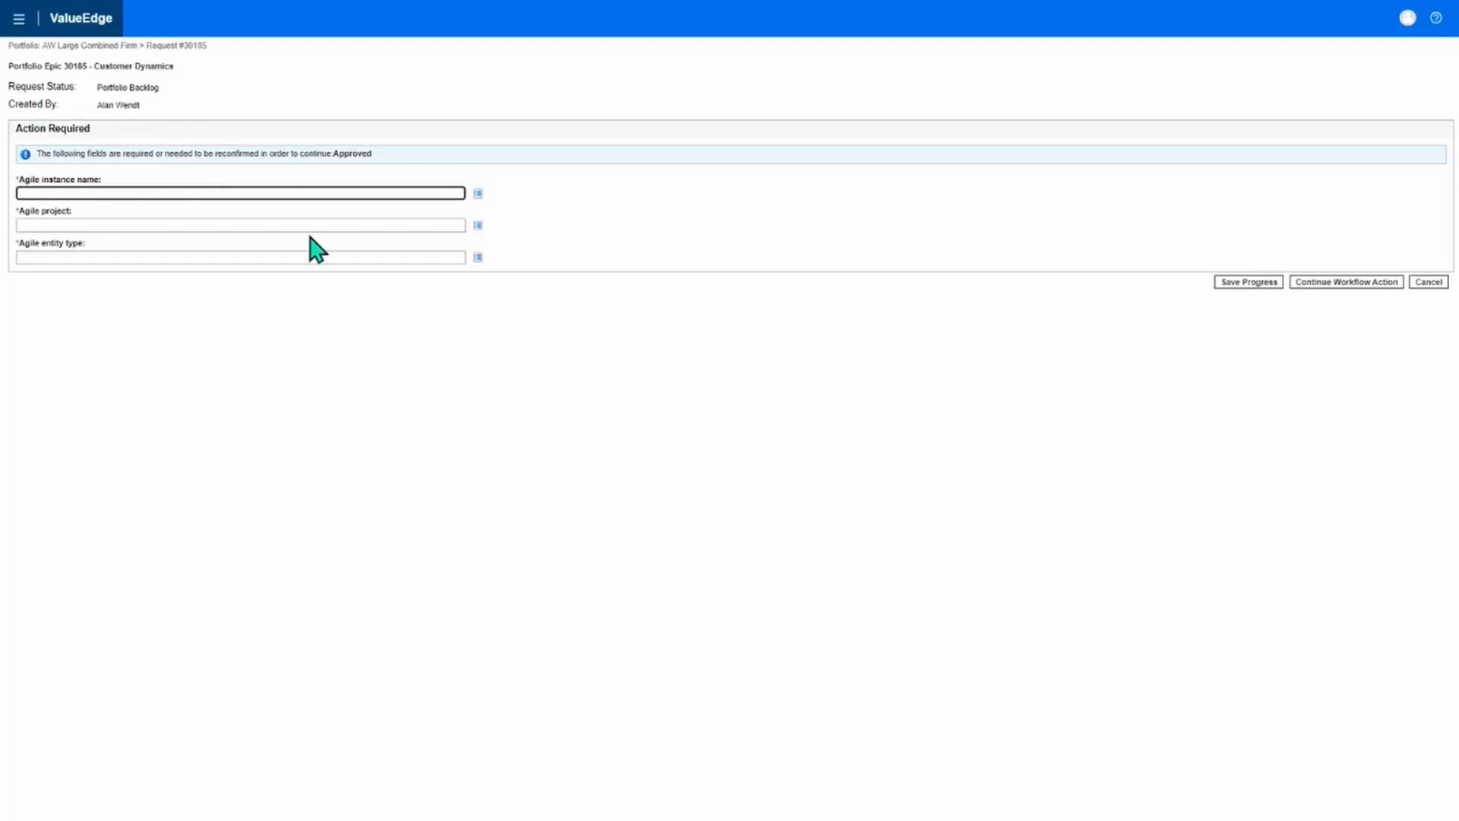
click(479, 195)
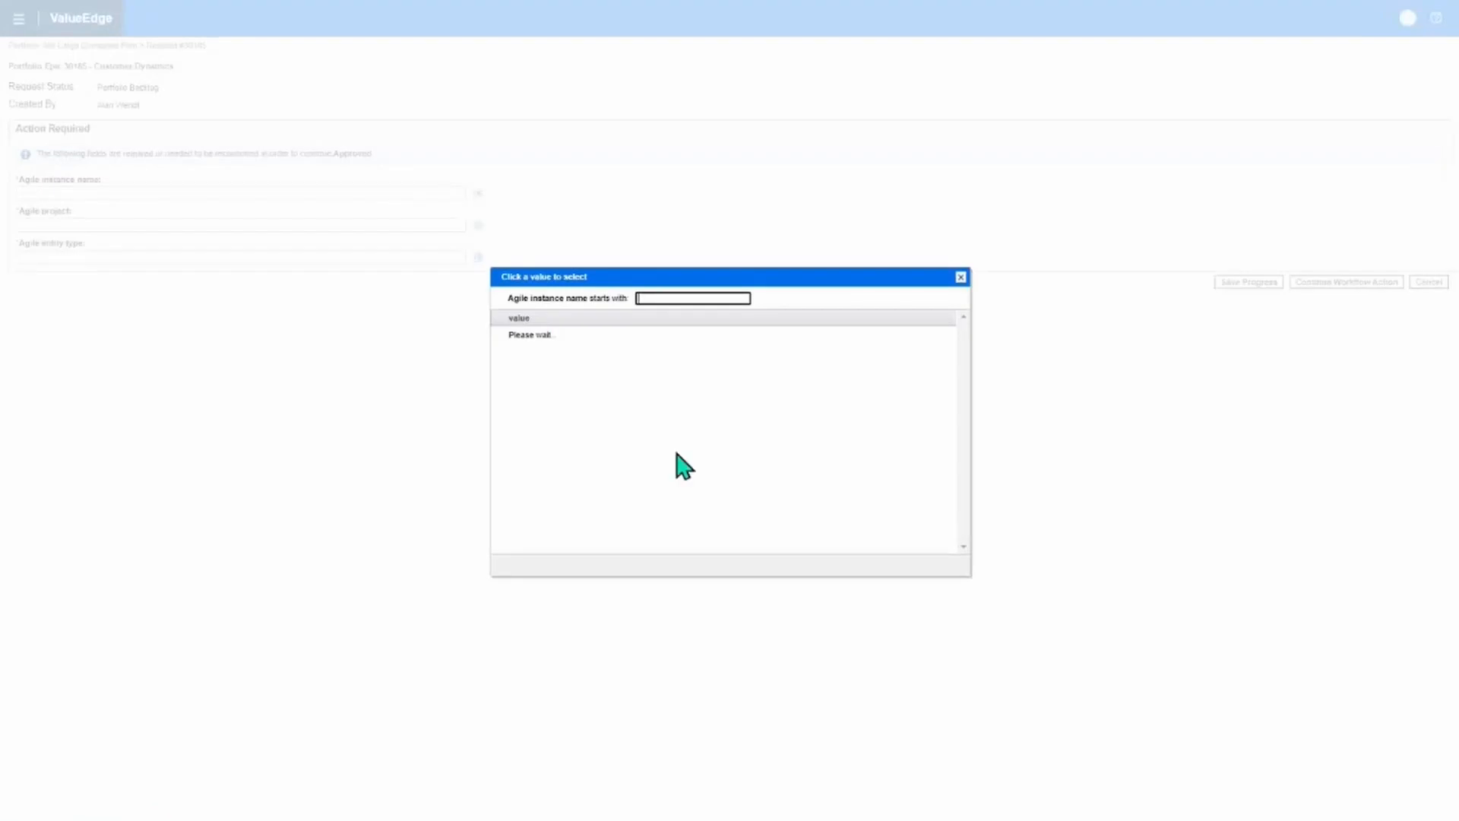
click(547, 336)
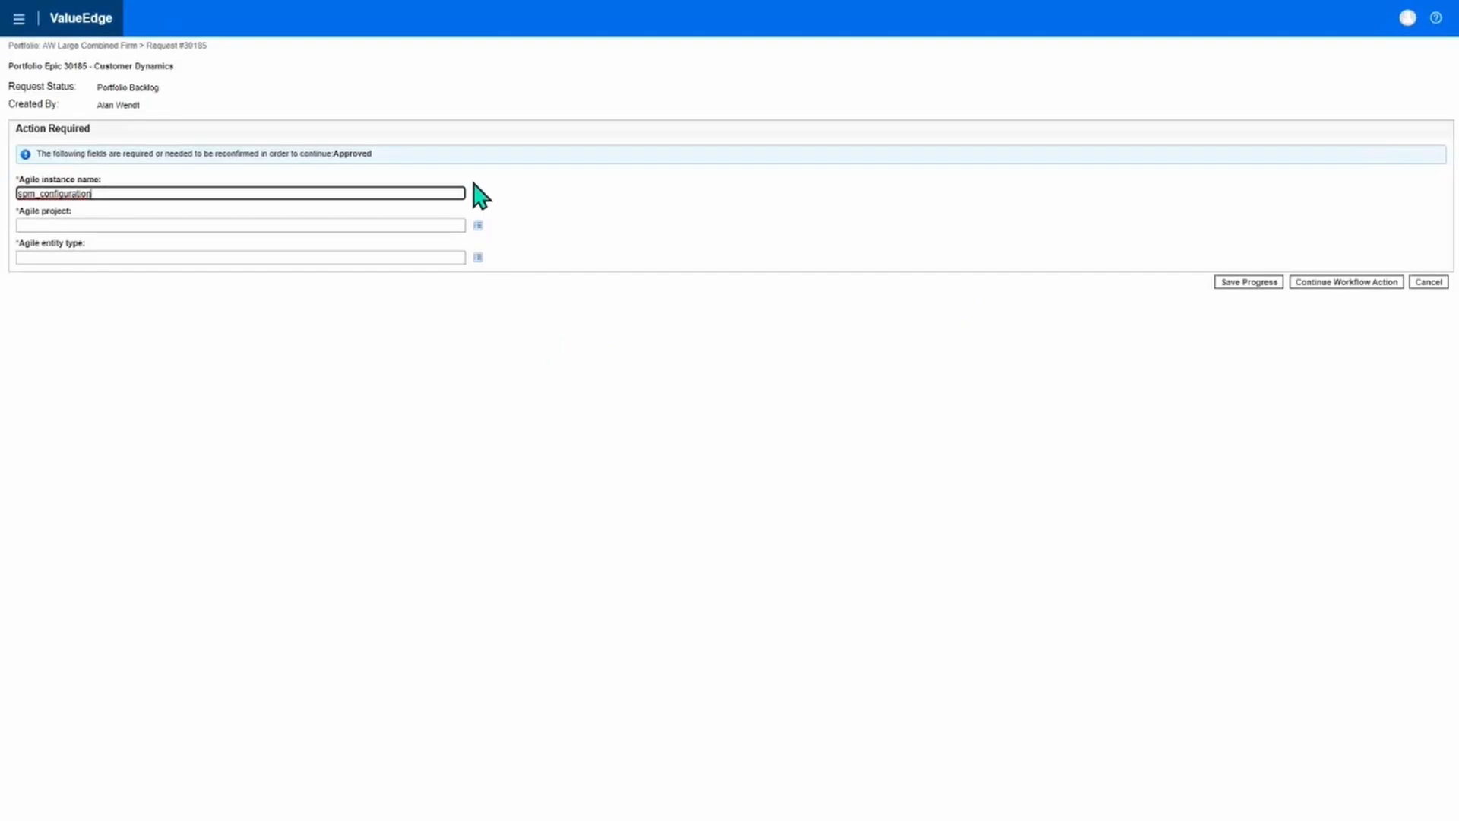
Step: Filter the agile projects by "w" and choose the epic owner's ALM Octane Enterprise workspace as the agile project
click(479, 226)
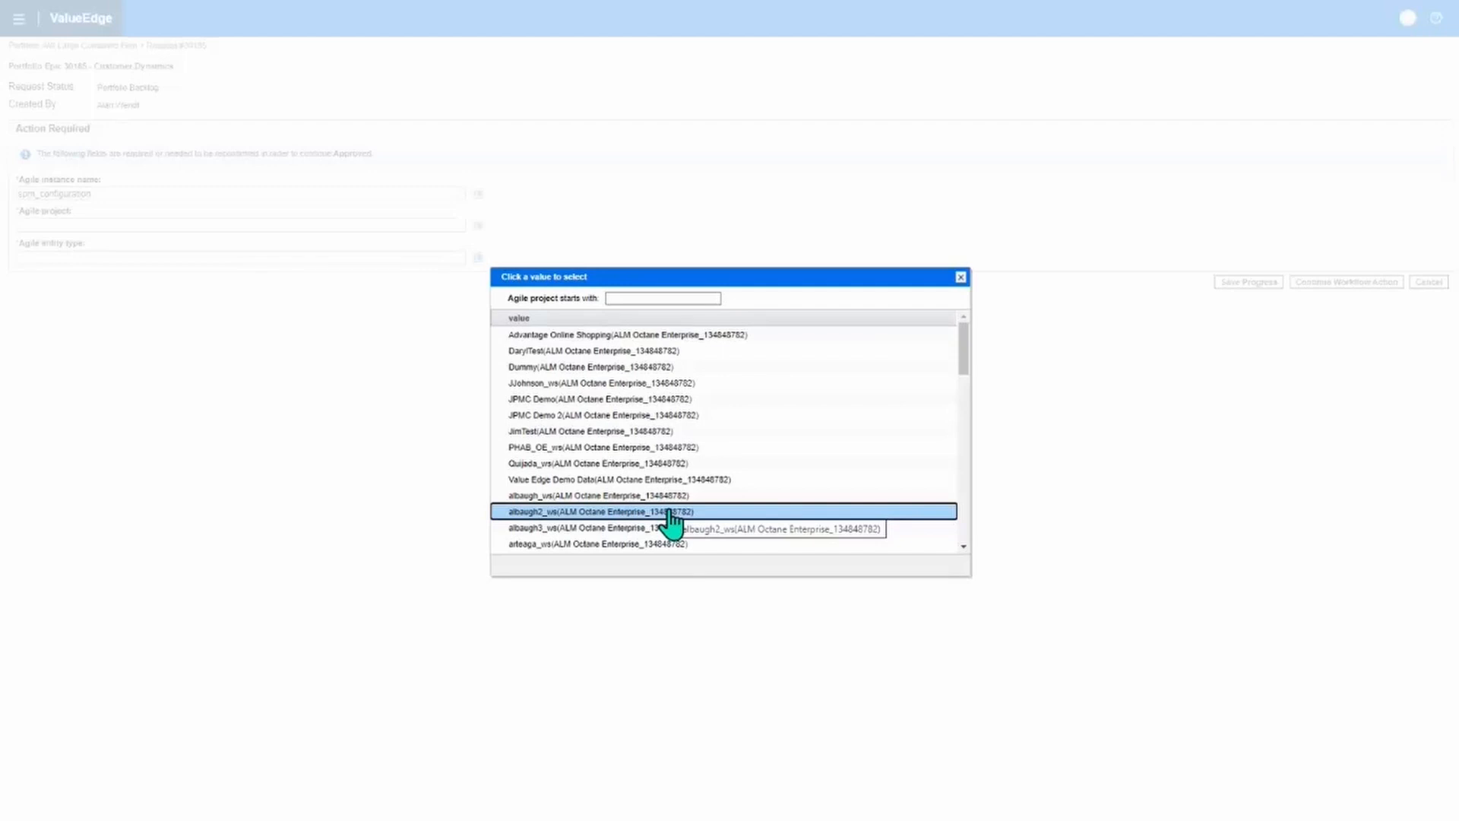
click(635, 299)
text(w)
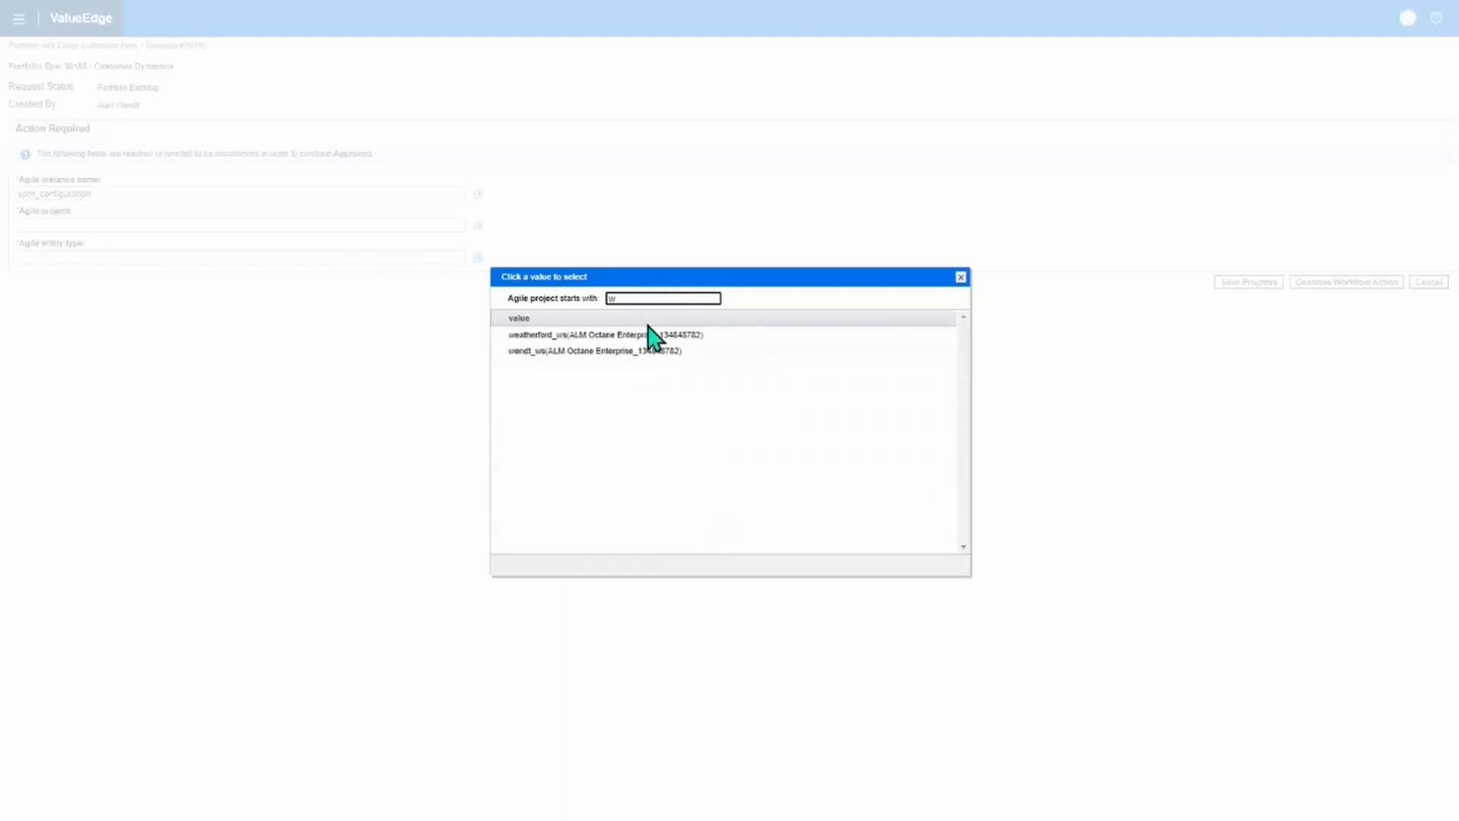
click(548, 353)
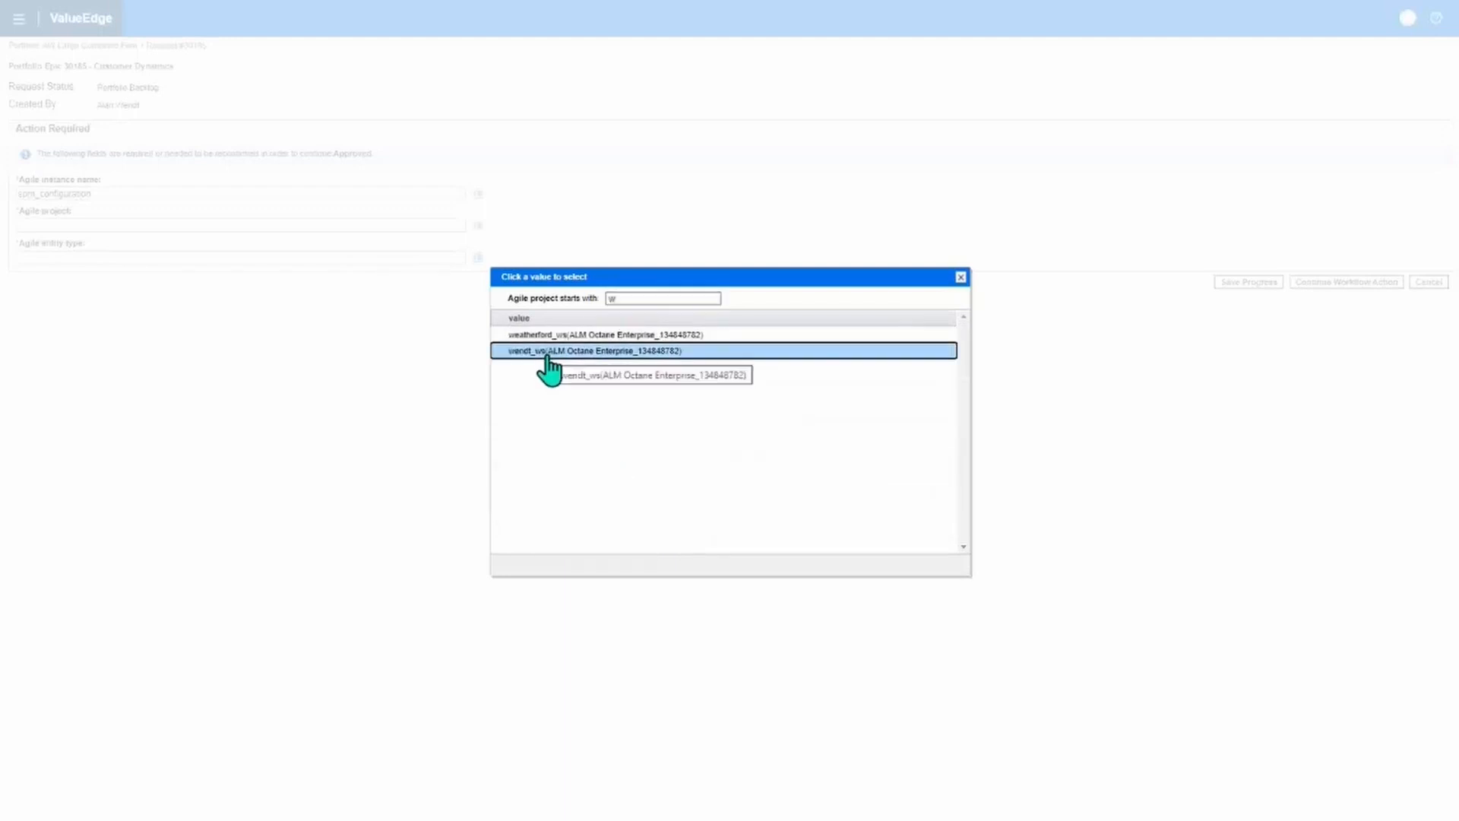
Step: Set the agile entity type to Epic and continue the workflow action to create the epic in the agile tool
click(287, 258)
click(478, 258)
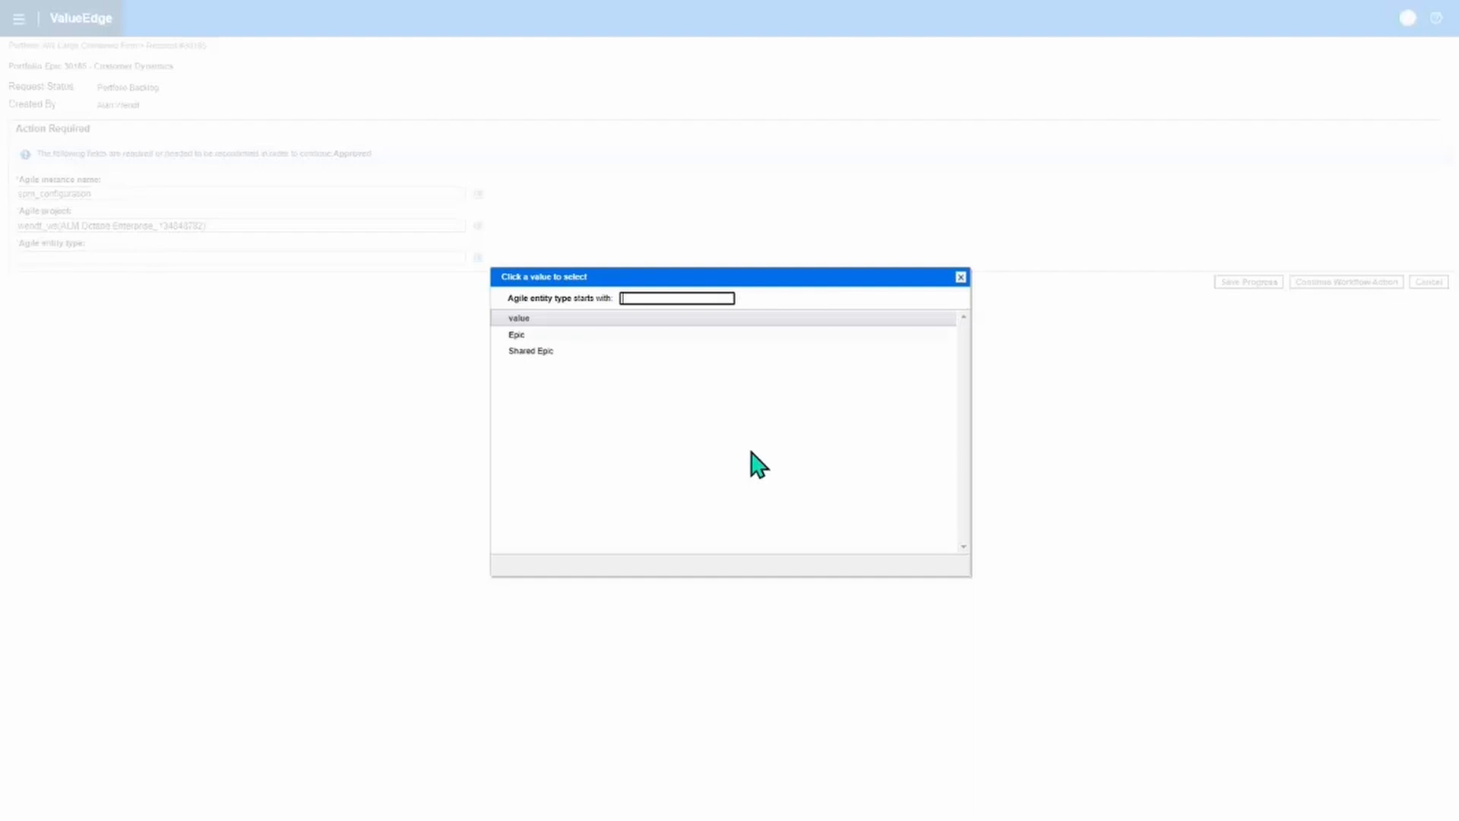
click(520, 336)
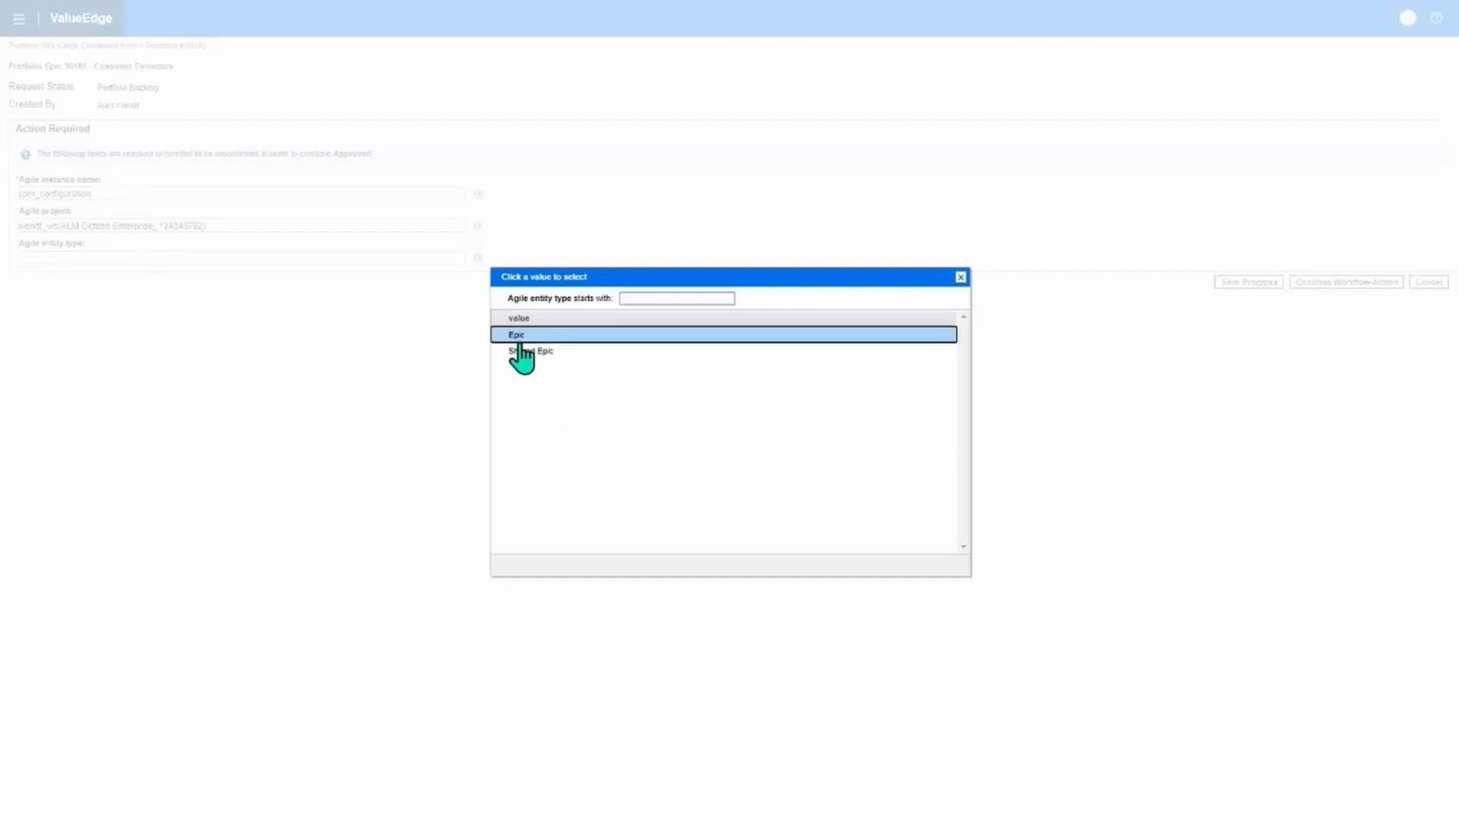
click(522, 351)
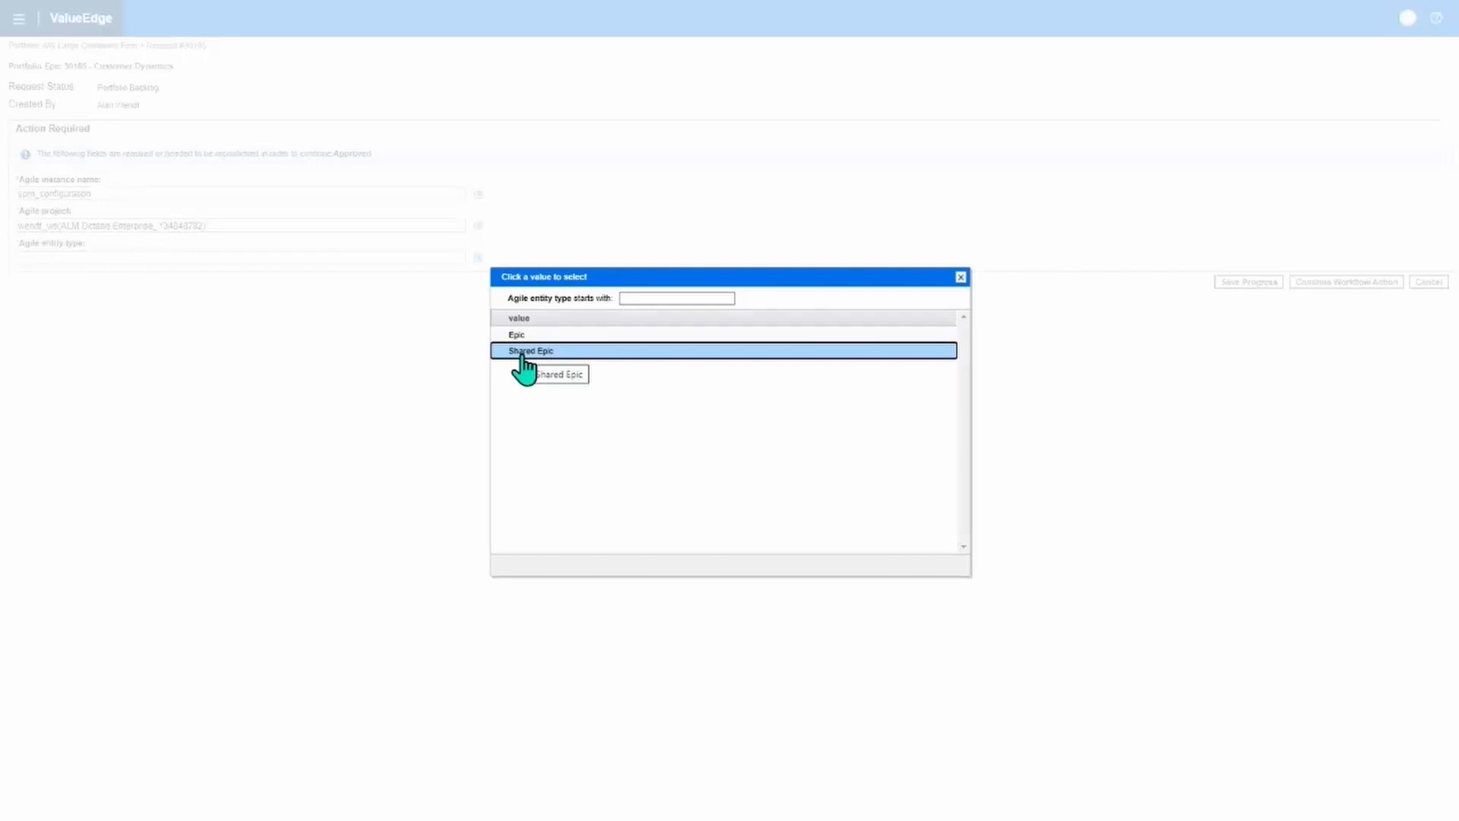
click(517, 335)
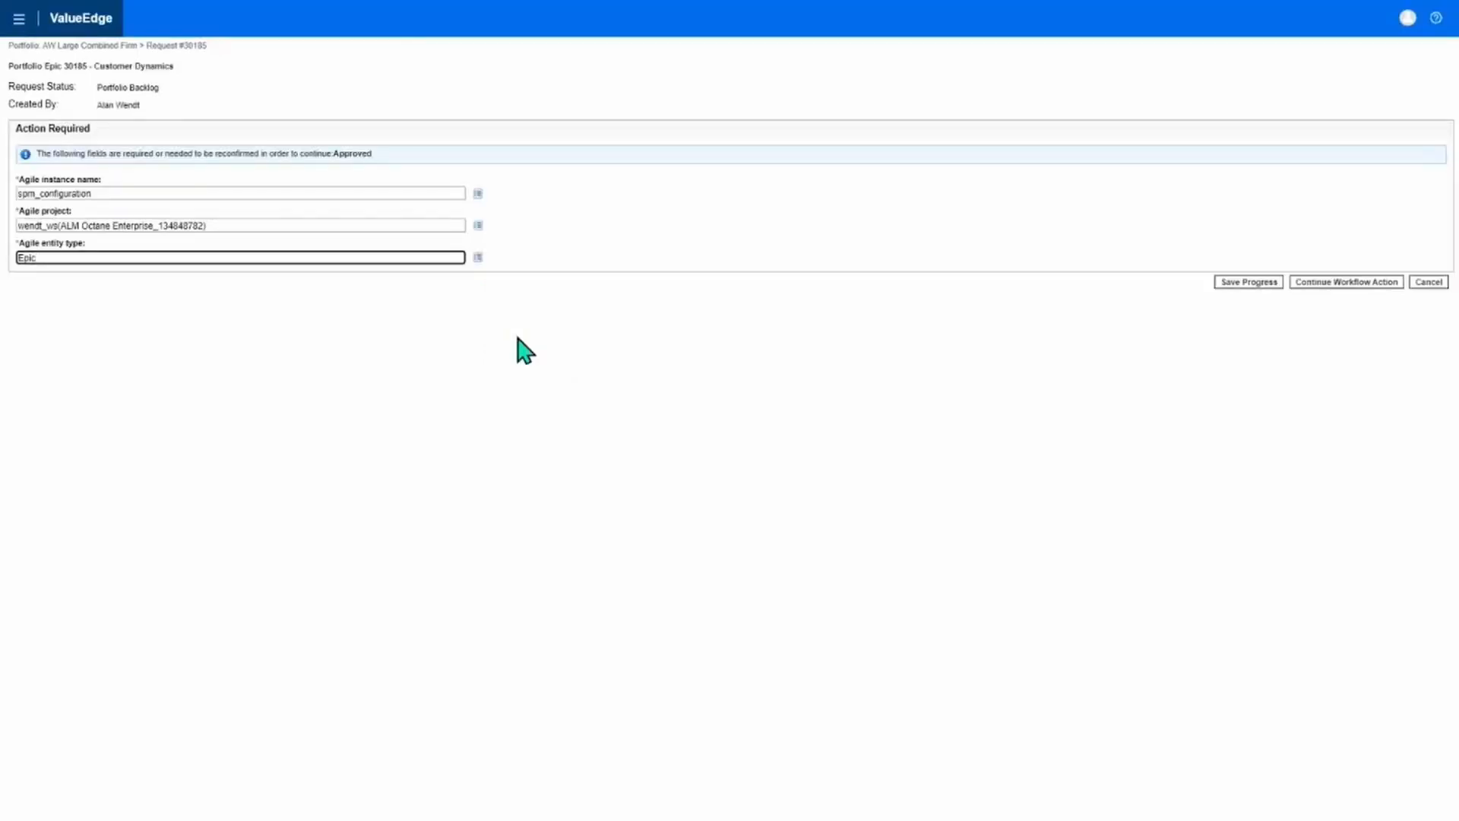
click(1338, 283)
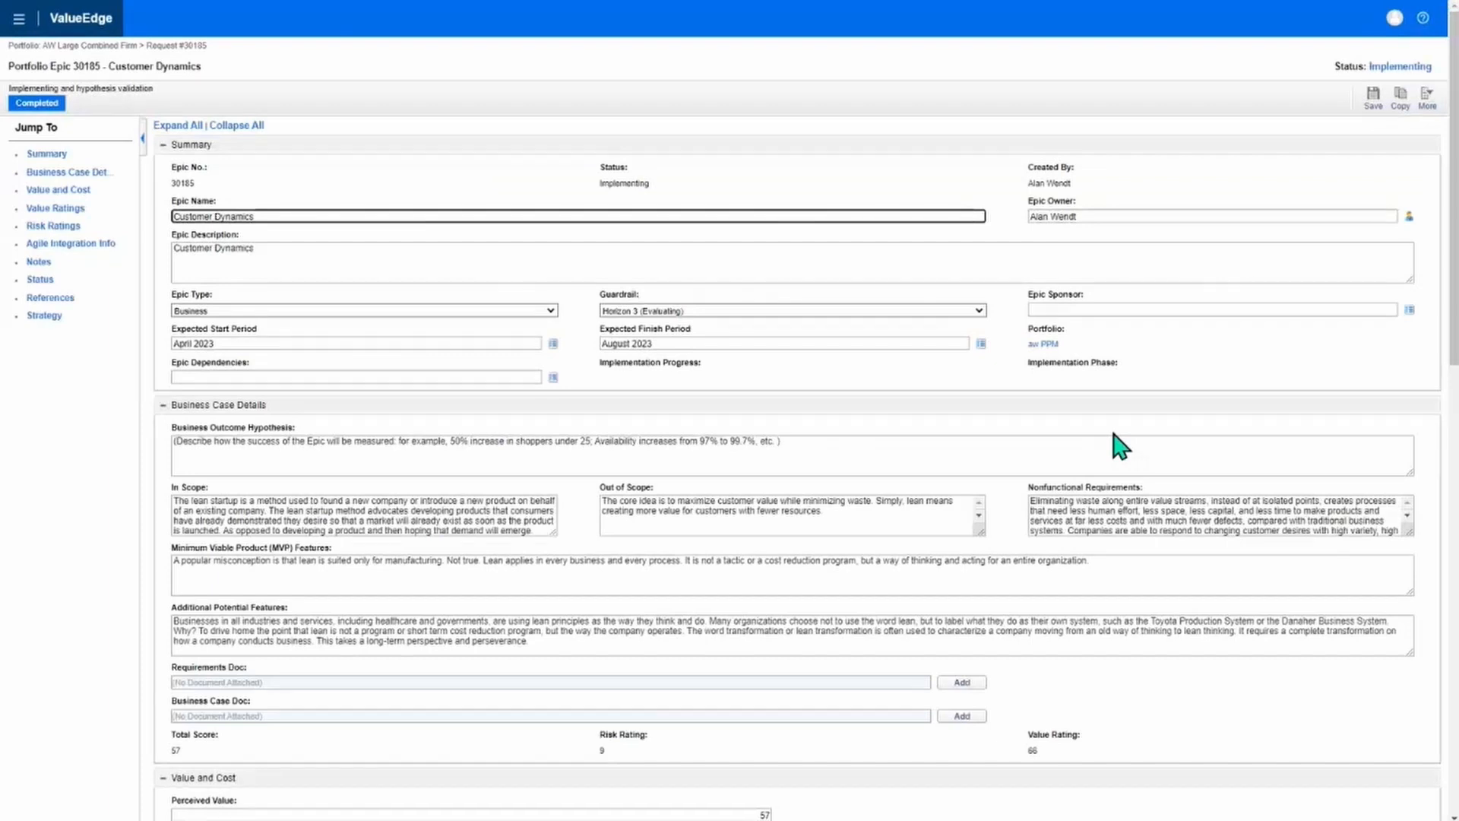
Step: Check the epic's agile integration info and open its linked agile entity in an enlarged window
scroll(452, 620, down, 12)
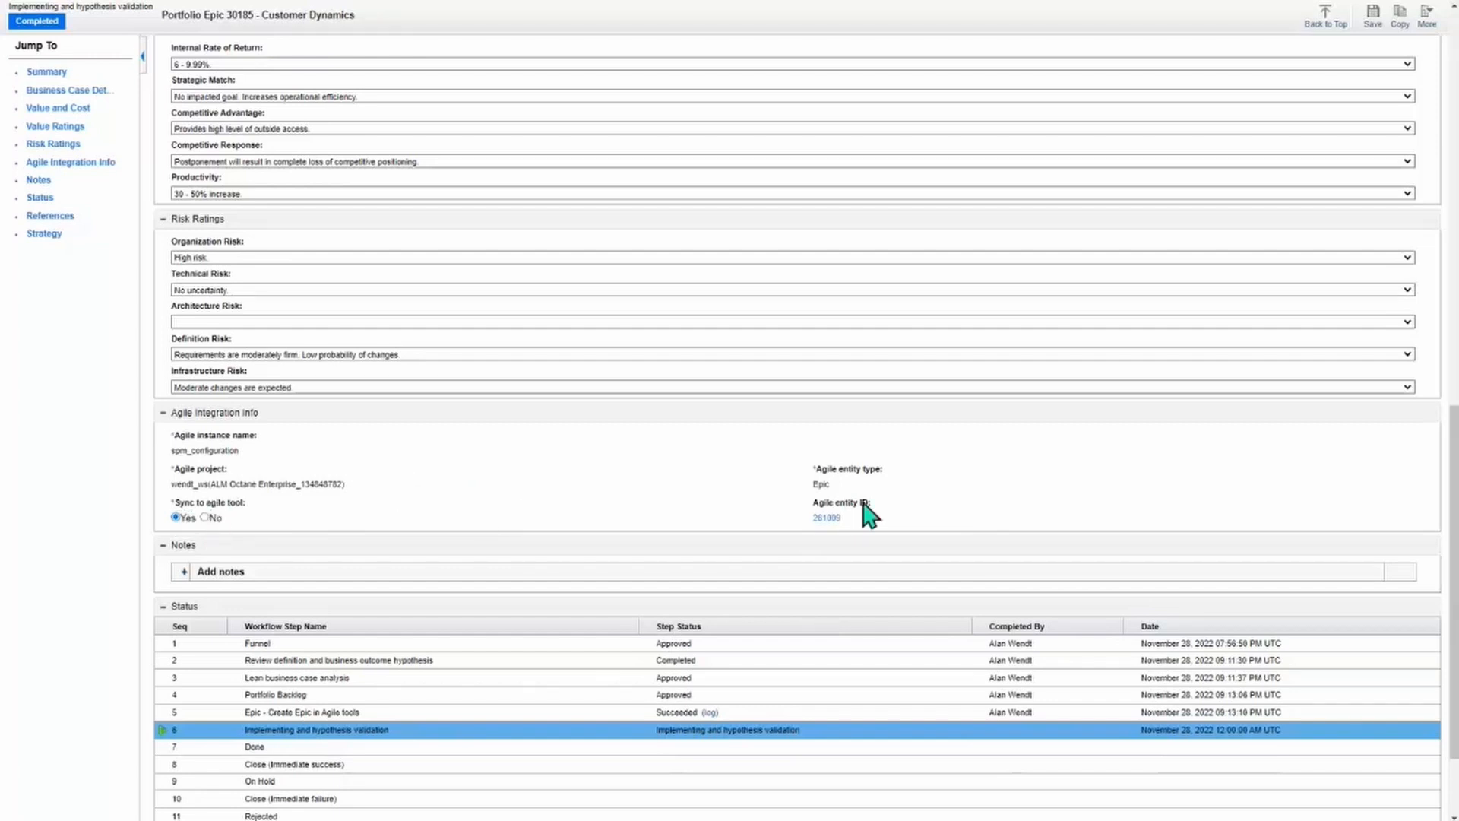
click(827, 519)
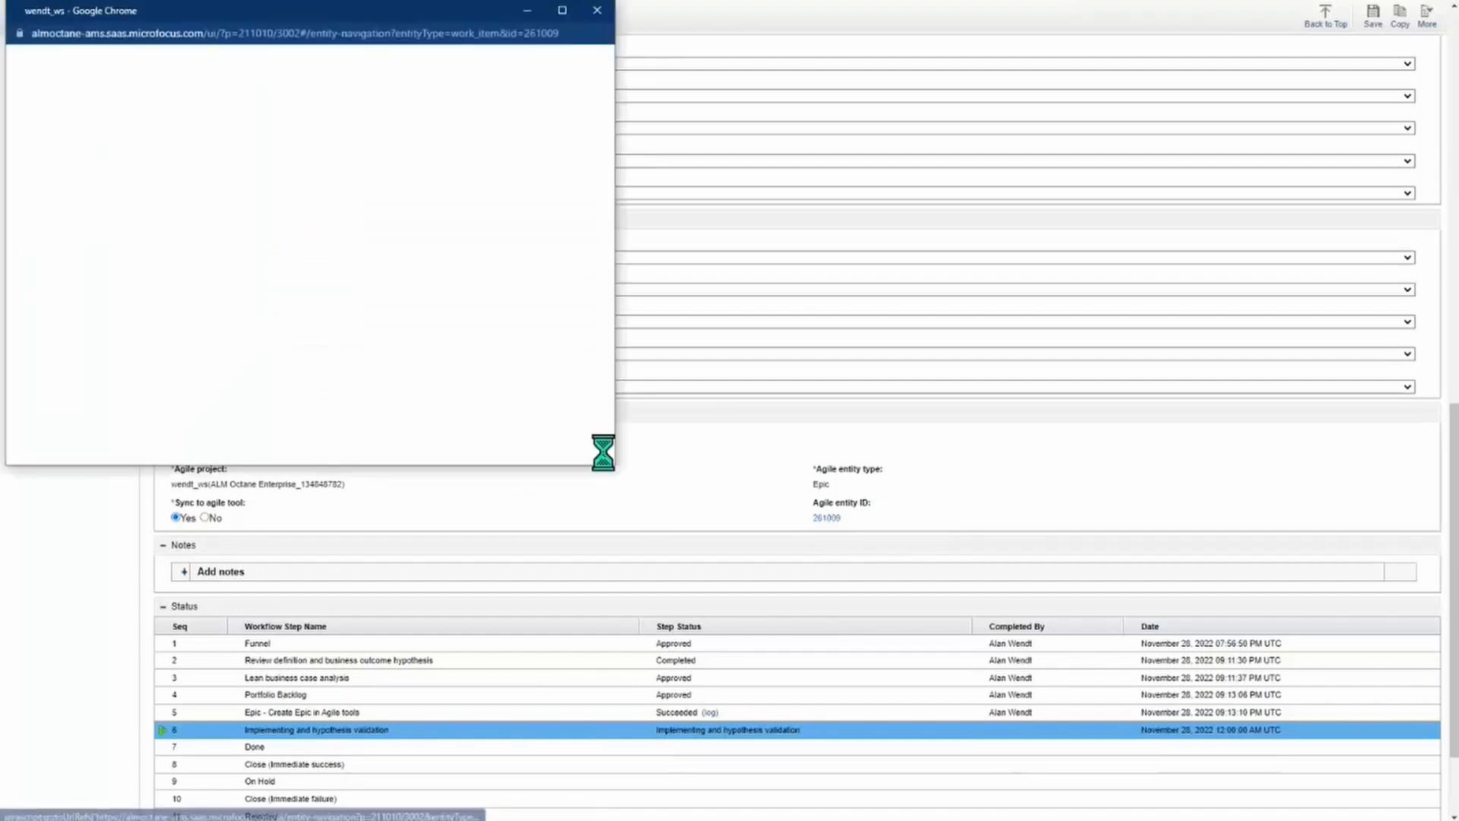
drag(616, 465, 1038, 700)
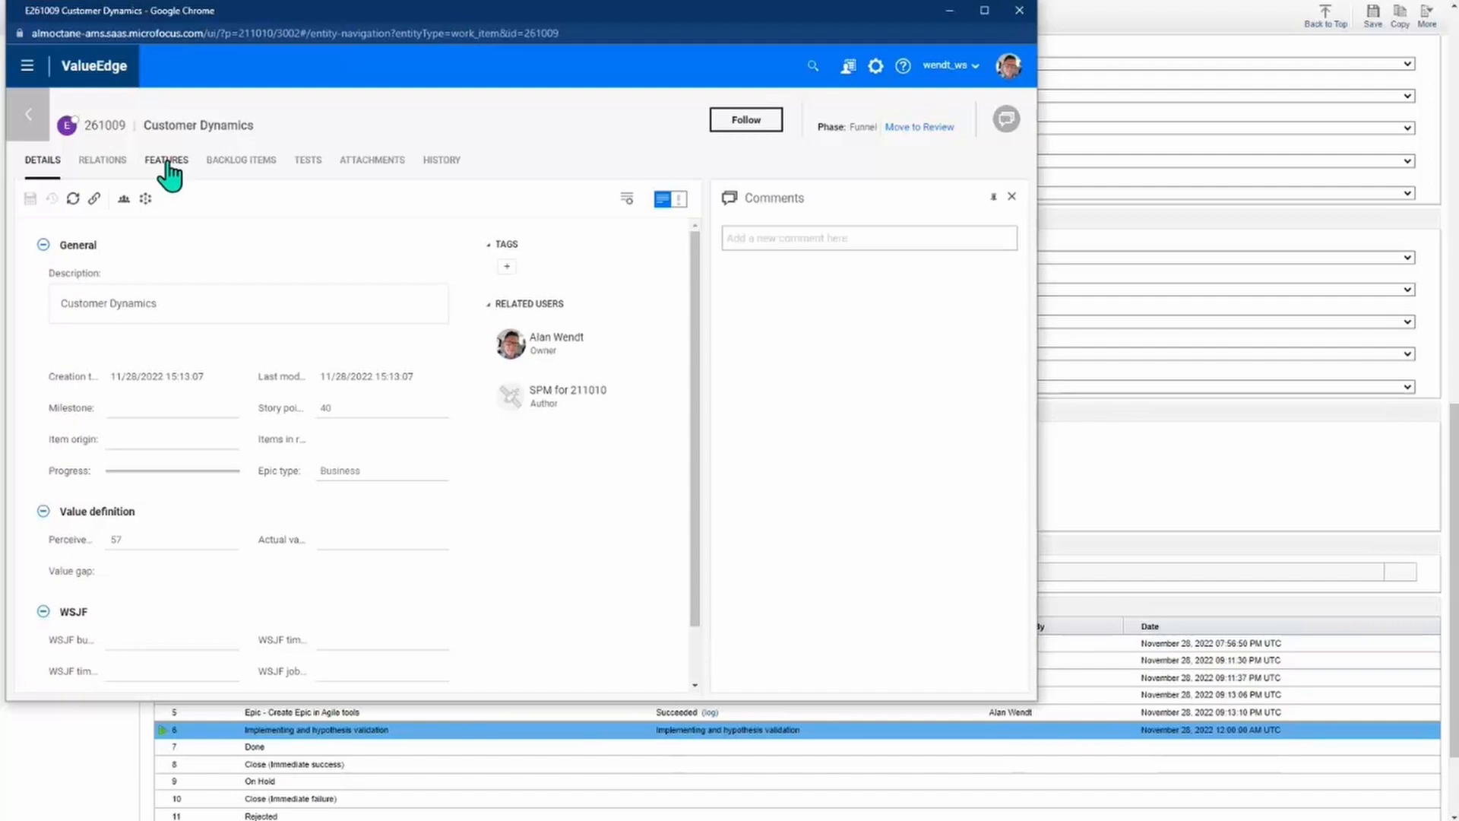
Step: Open the agile workspace's backlog, select the Customer Dynamics epic in a widened window and display its features
click(30, 124)
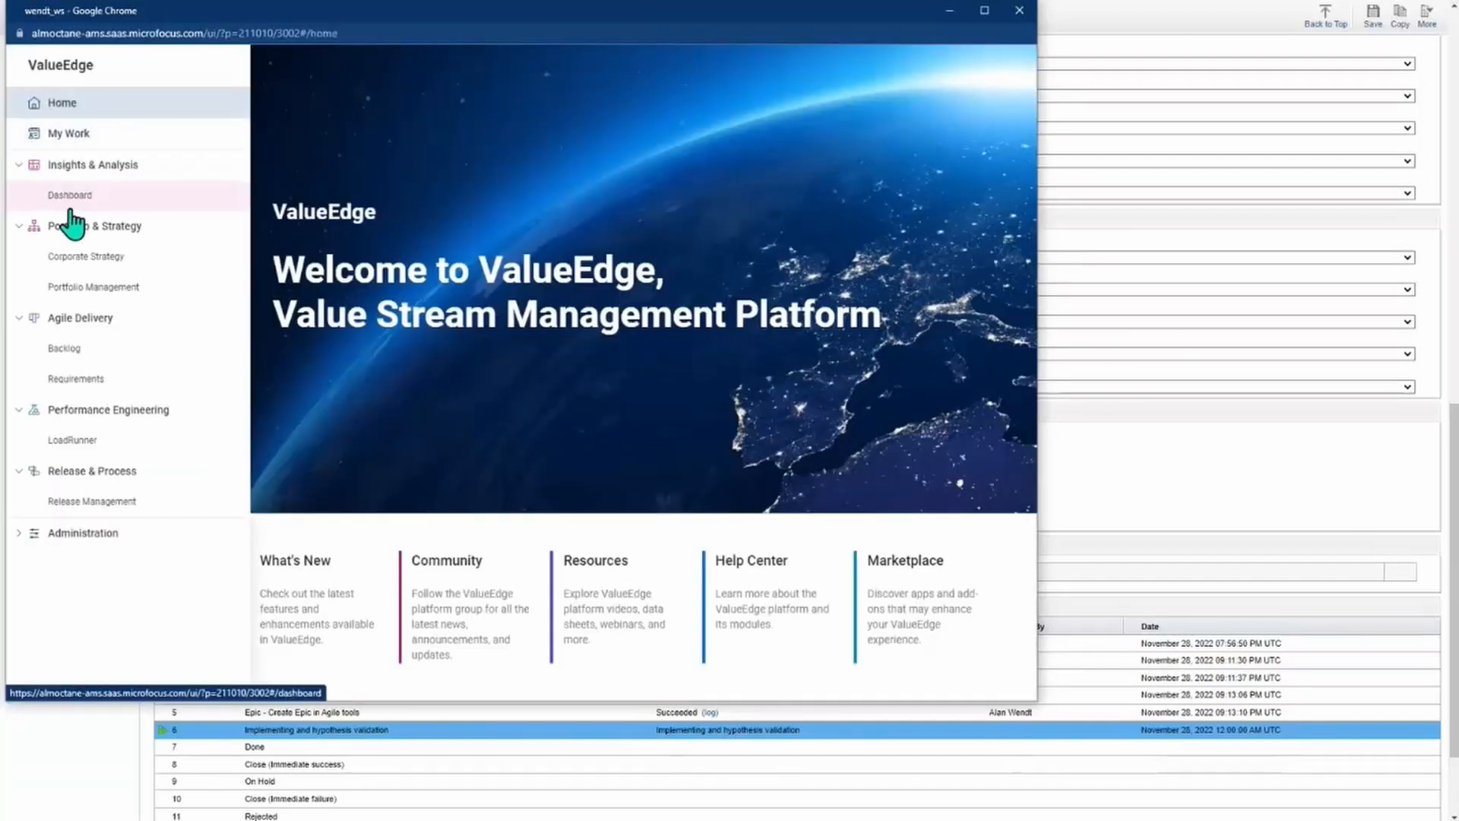
click(68, 378)
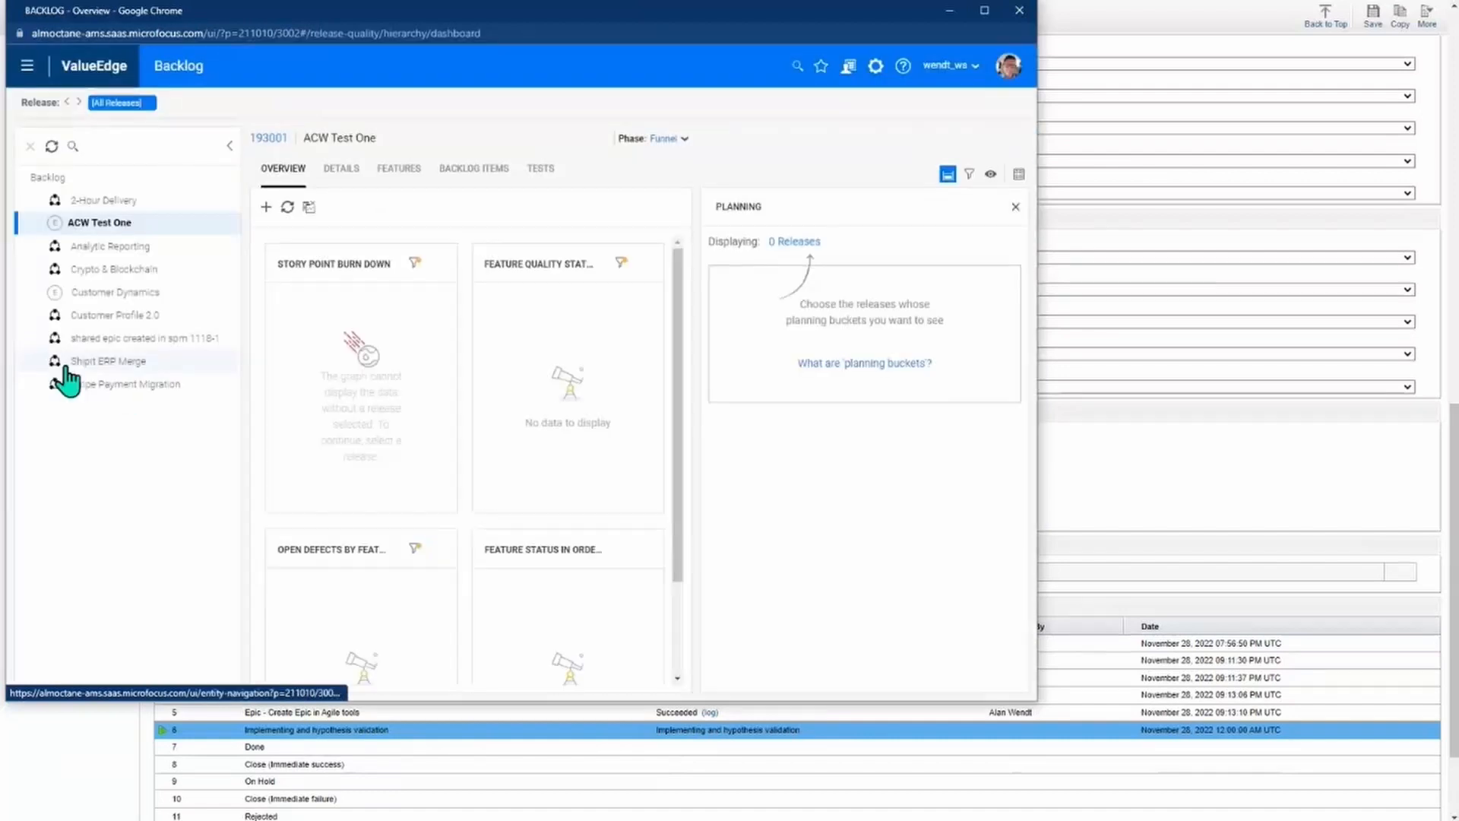
click(114, 293)
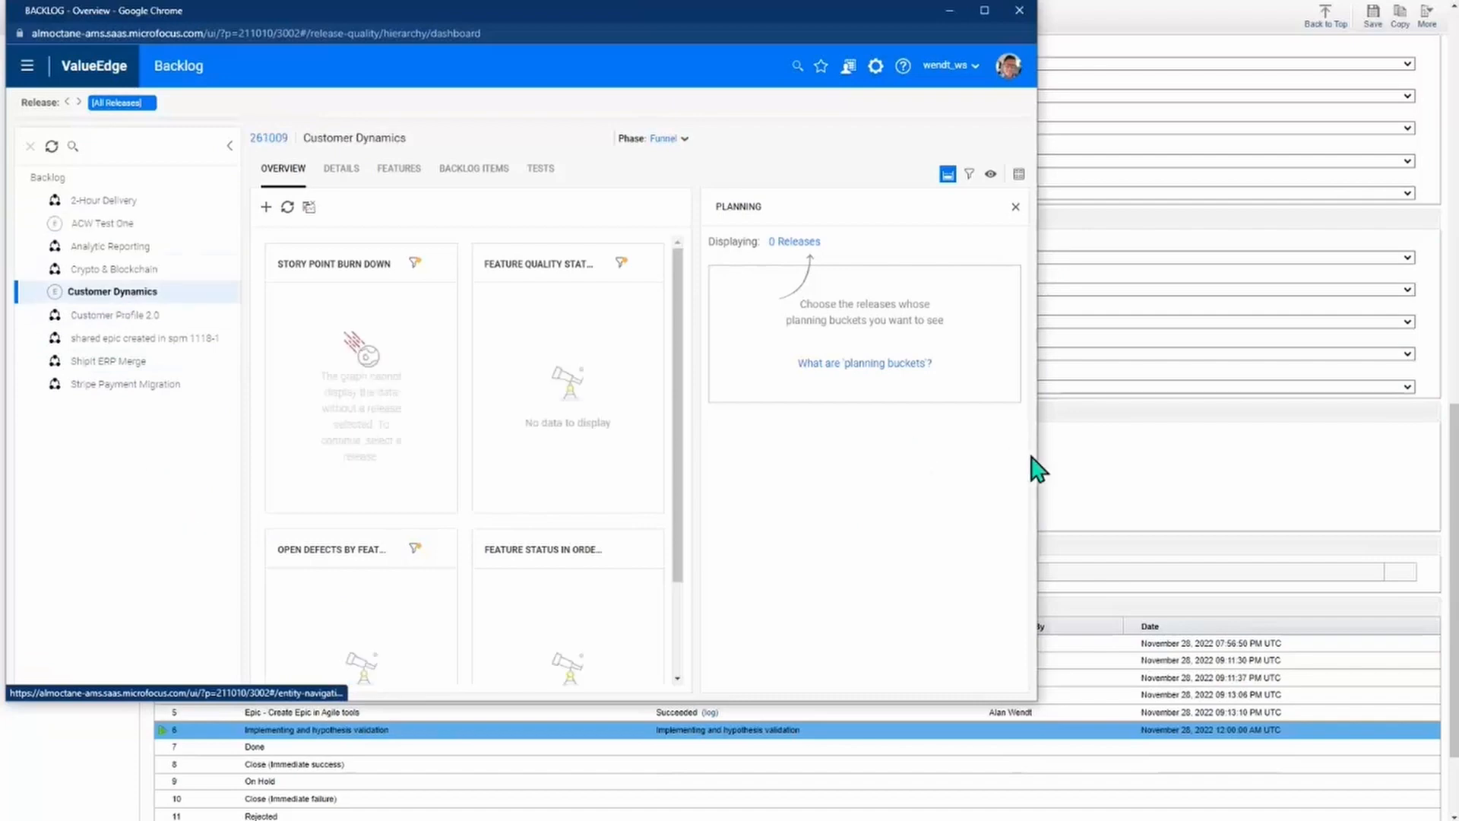
drag(1036, 466, 1410, 472)
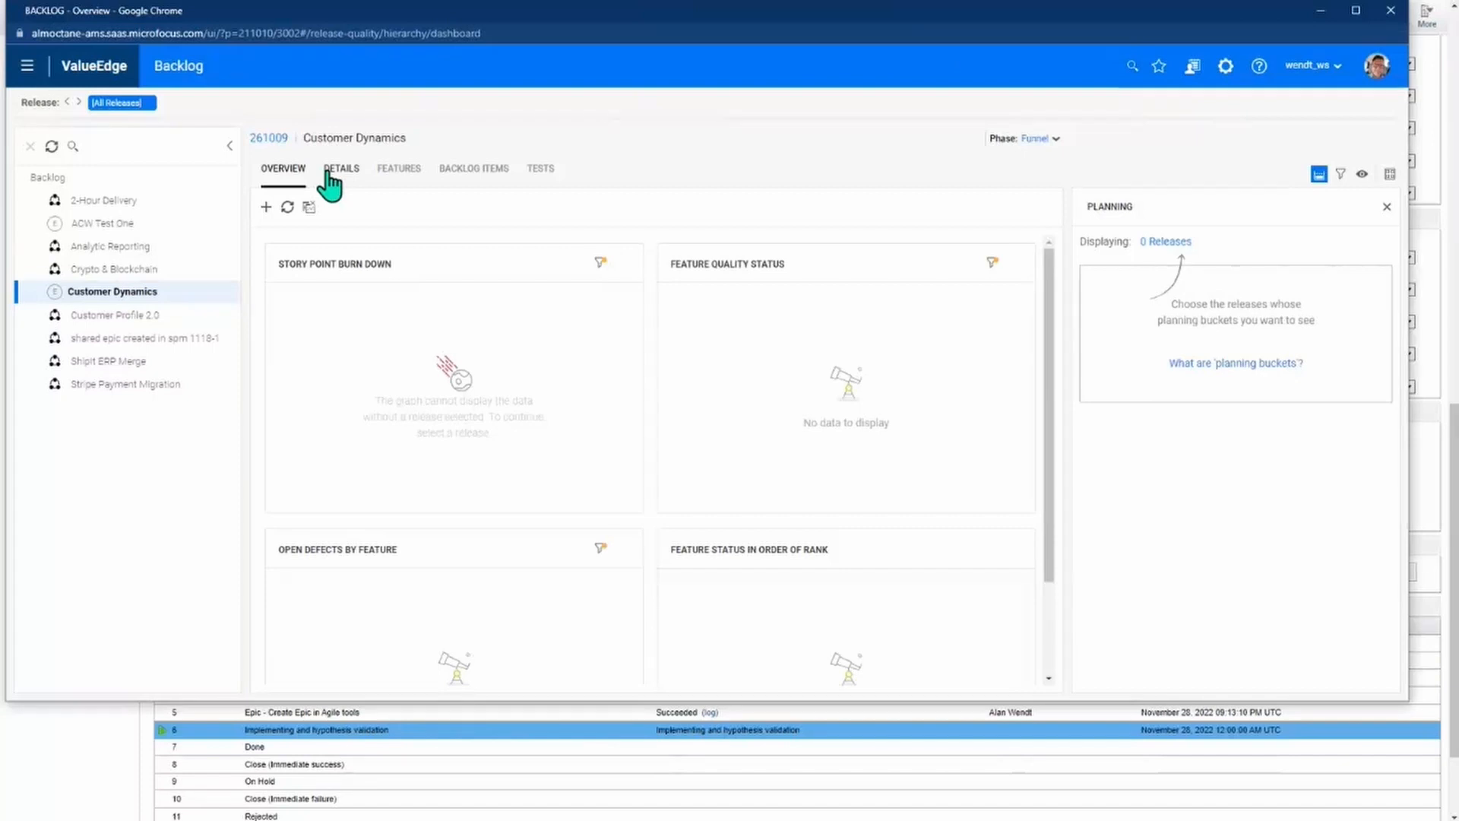
click(399, 168)
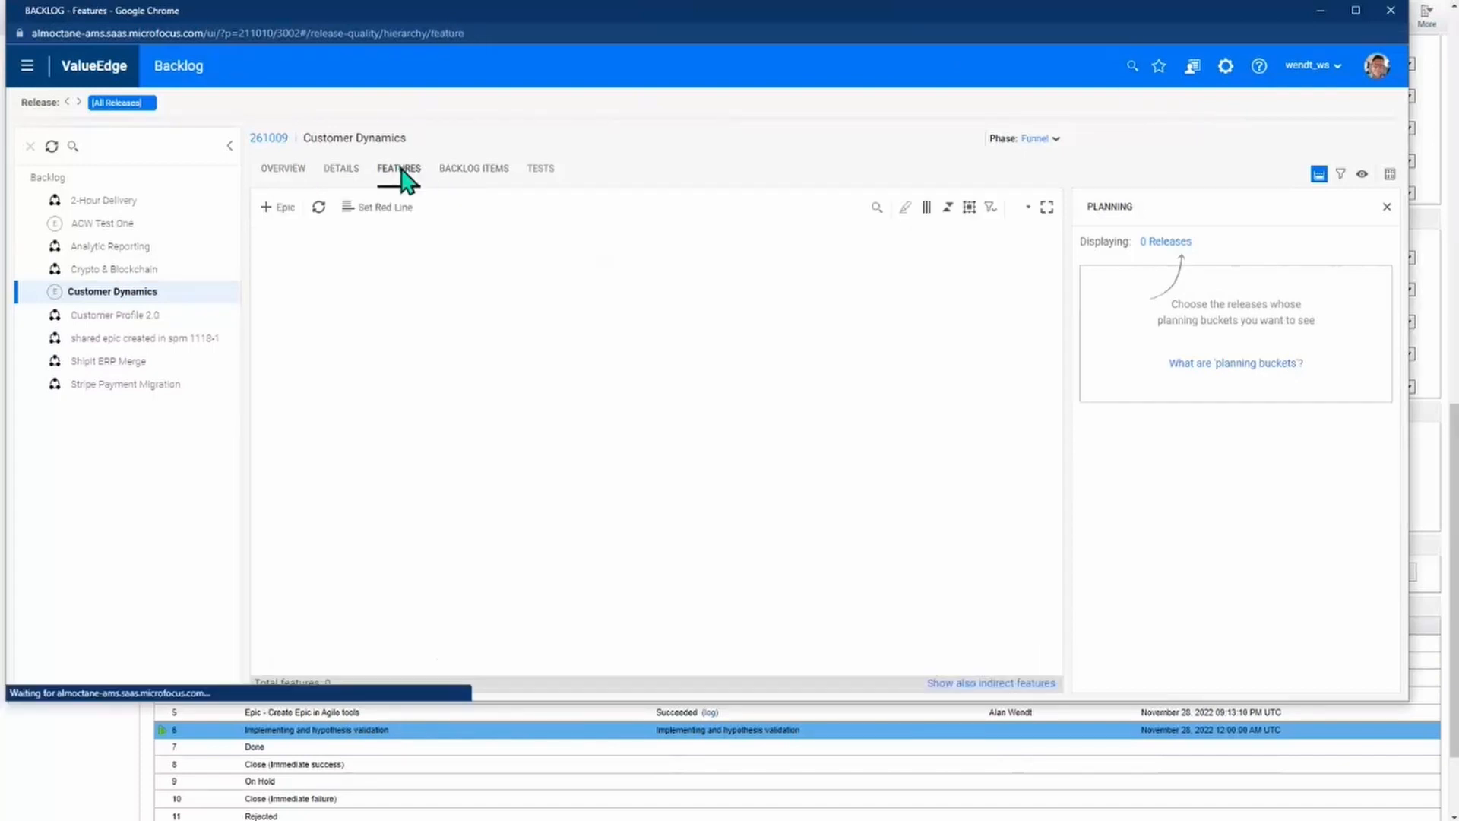